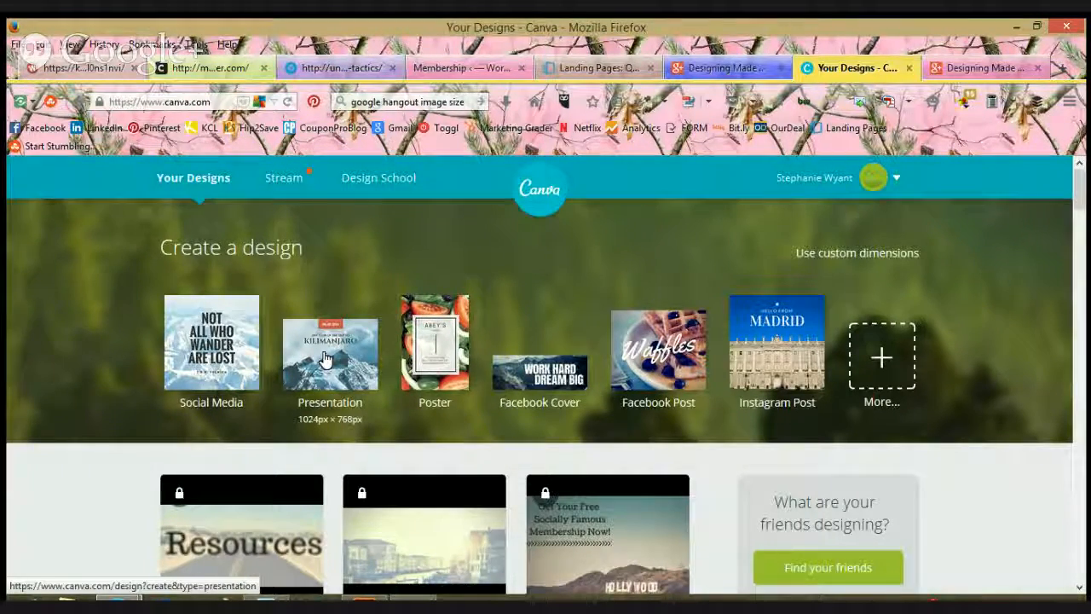
# - Browse the full list of design types and create a new Business Card design from the marketing materials
pyautogui.click(883, 360)
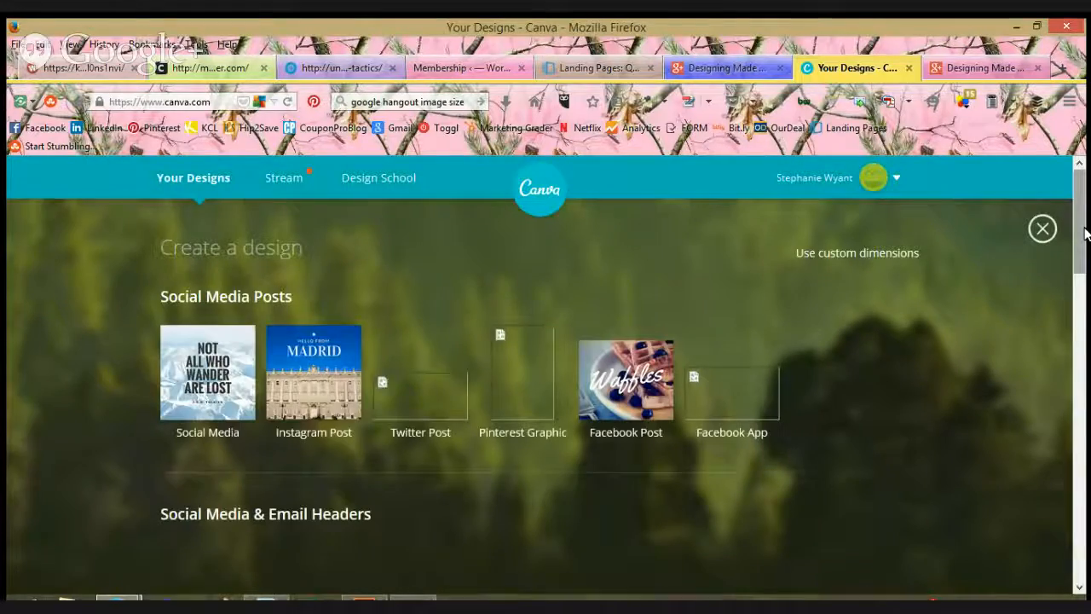
pyautogui.moveTo(1085, 228); pyautogui.dragTo(1085, 280)
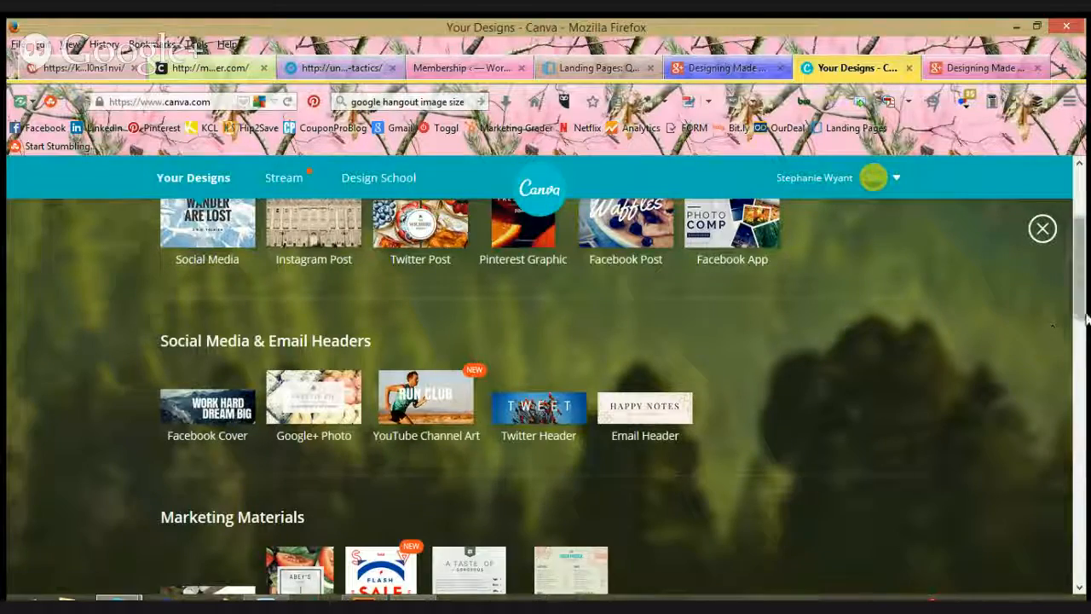
pyautogui.moveTo(1083, 317); pyautogui.dragTo(1082, 361)
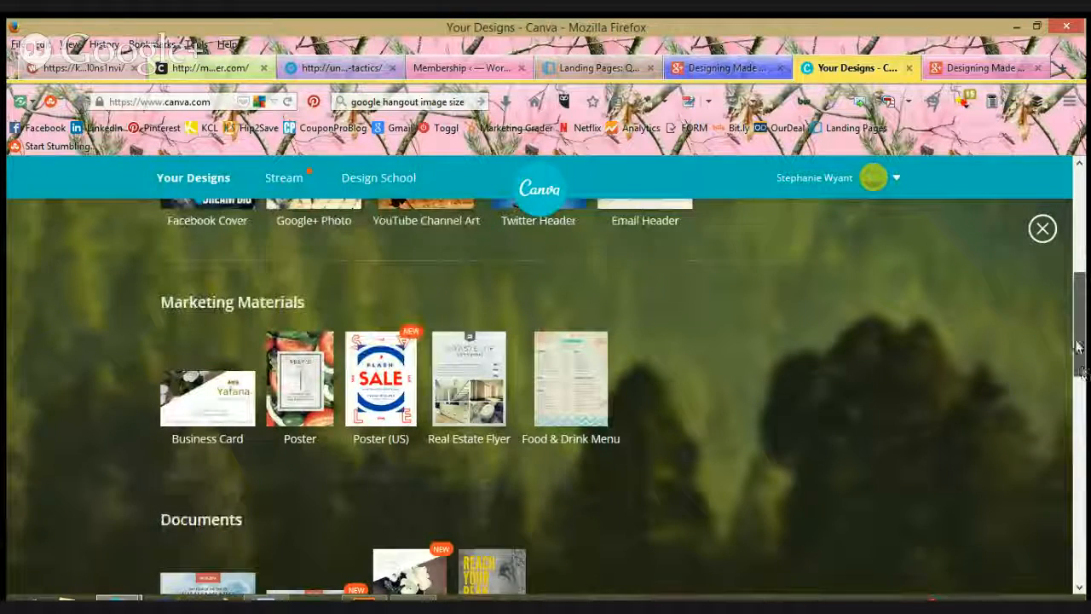
pyautogui.moveTo(1078, 345)
pyautogui.mouseDown()
pyautogui.moveTo(1083, 452)
pyautogui.moveTo(1085, 221)
pyautogui.moveTo(1086, 359)
pyautogui.mouseUp()
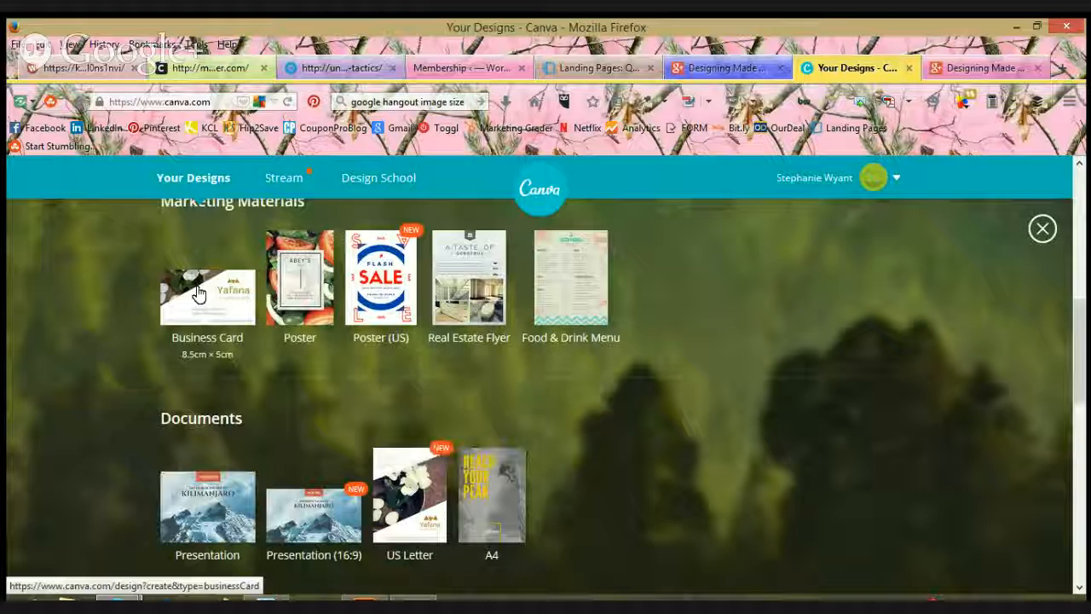
pyautogui.click(197, 292)
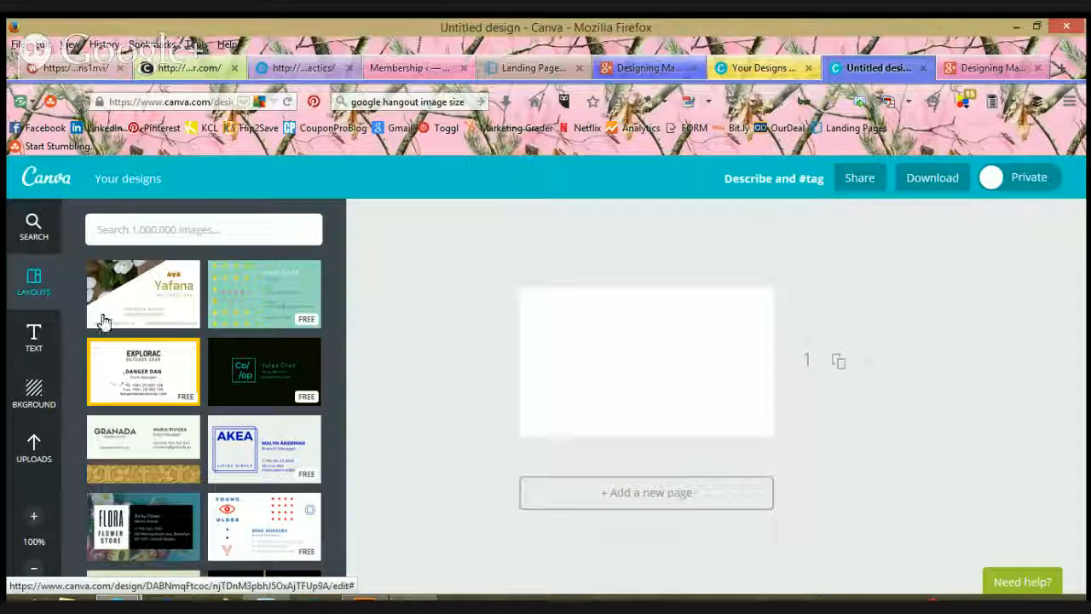
# - Search the image library for "dog" and place the brown cartoon dog holding a game controller on the card
pyautogui.click(26, 239)
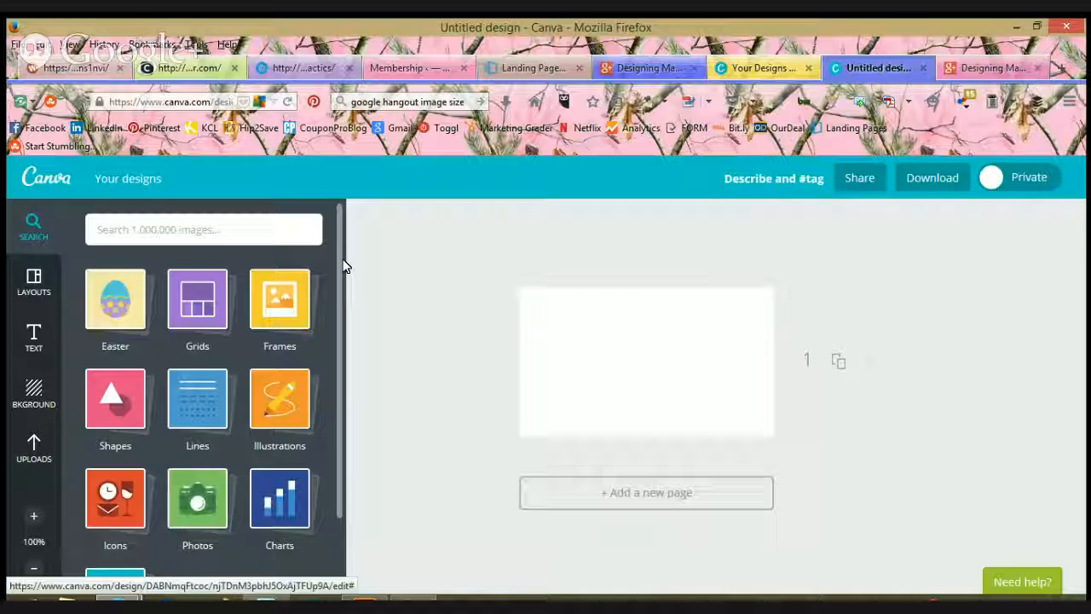
pyautogui.click(256, 225)
pyautogui.write('dog')
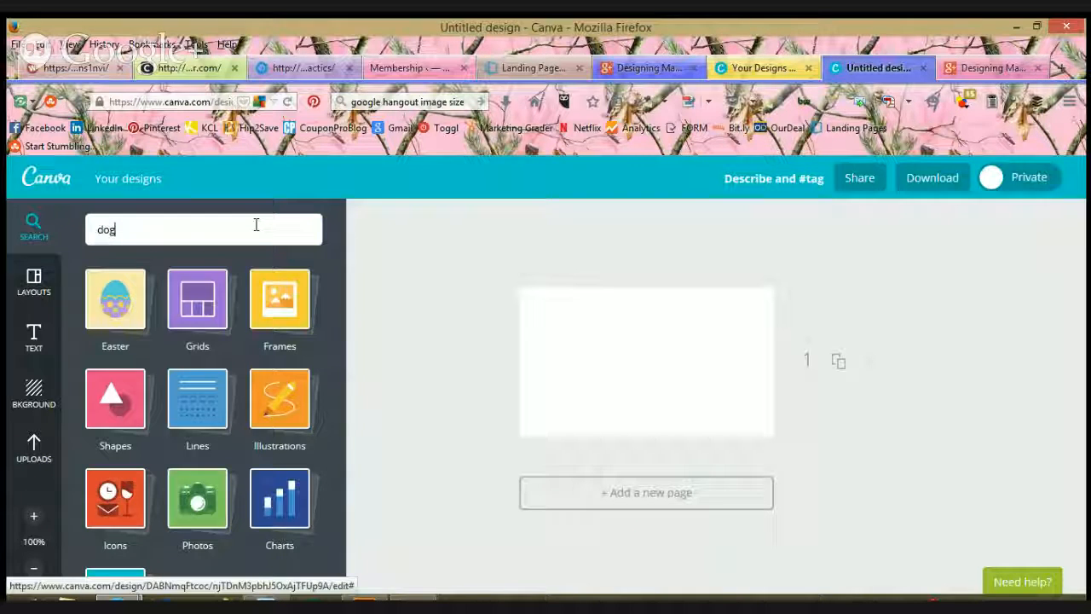
pyautogui.press('Return')
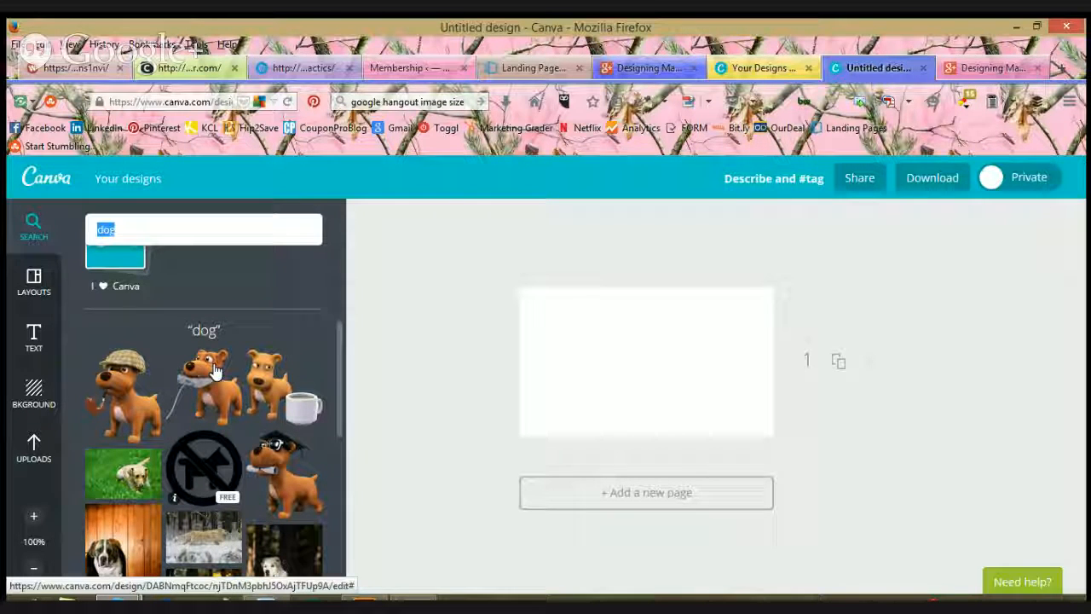
pyautogui.moveTo(215, 371); pyautogui.dragTo(448, 358)
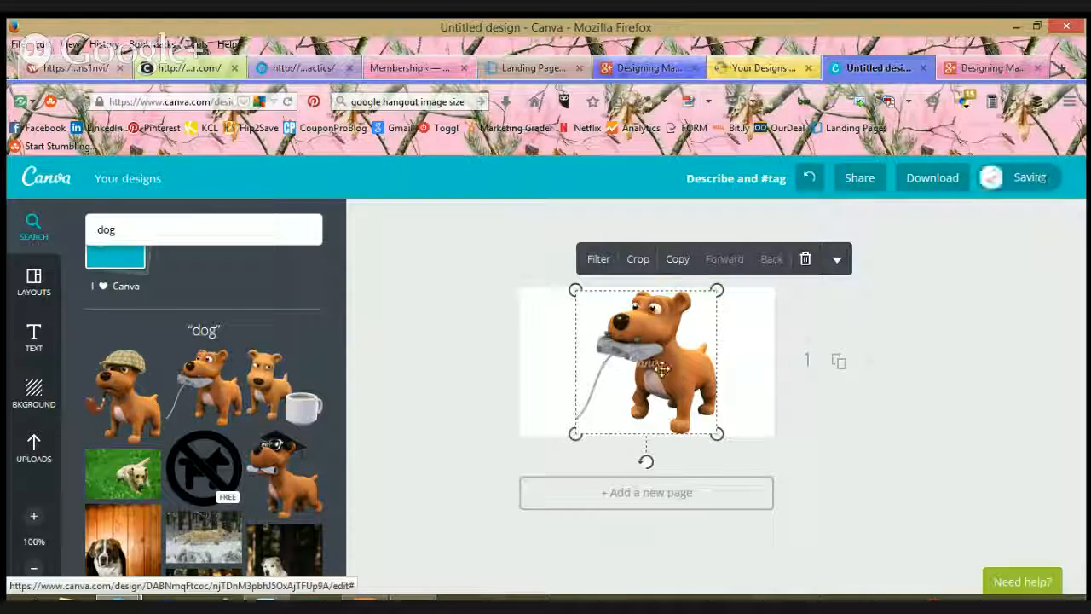
# - Delete the dog illustration from the card and show the available business card layouts
pyautogui.click(836, 261)
pyautogui.click(806, 259)
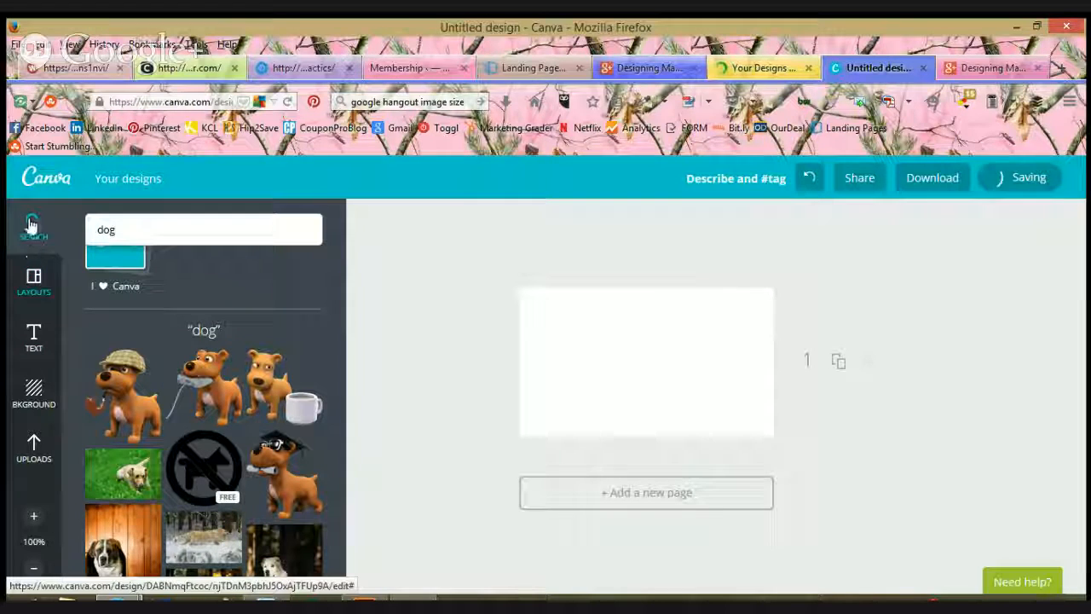
pyautogui.click(35, 301)
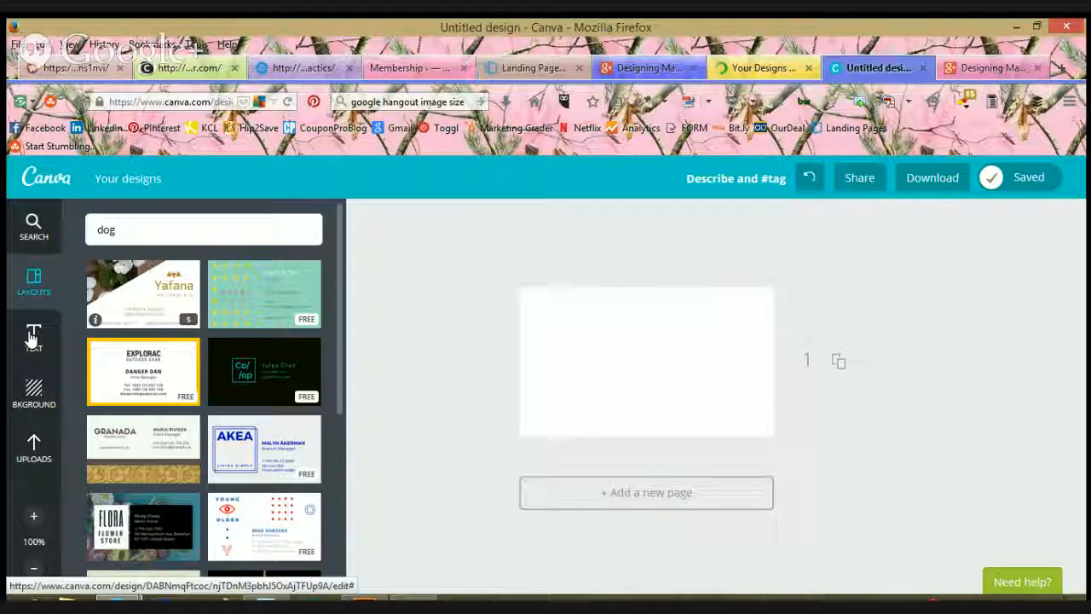
# - Add the green "The best view comes after the hardest climb" text design to the card
pyautogui.click(32, 338)
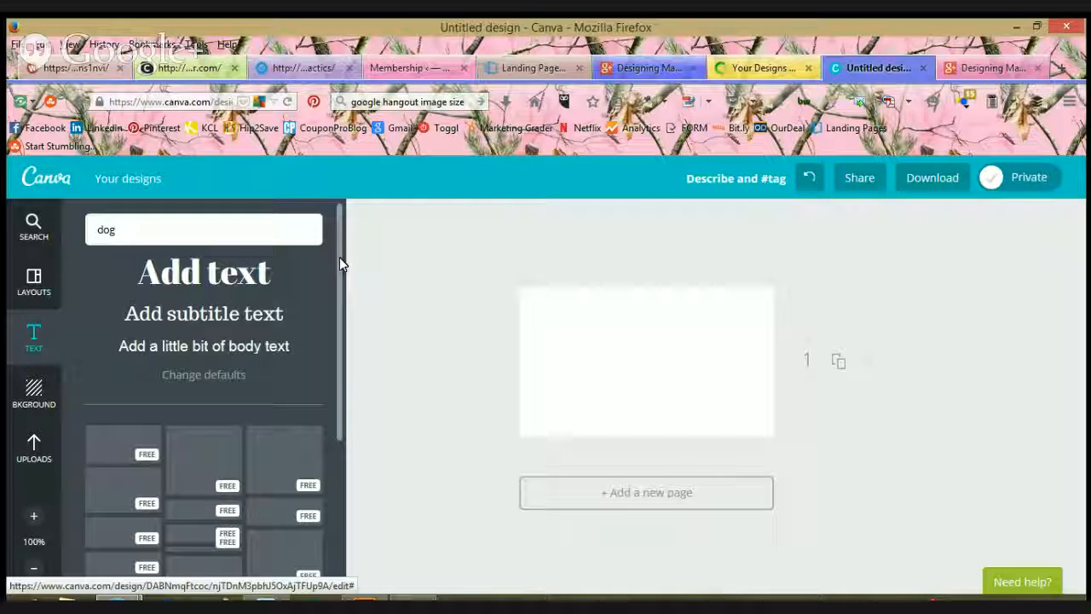
pyautogui.scroll(-1, 339, 300)
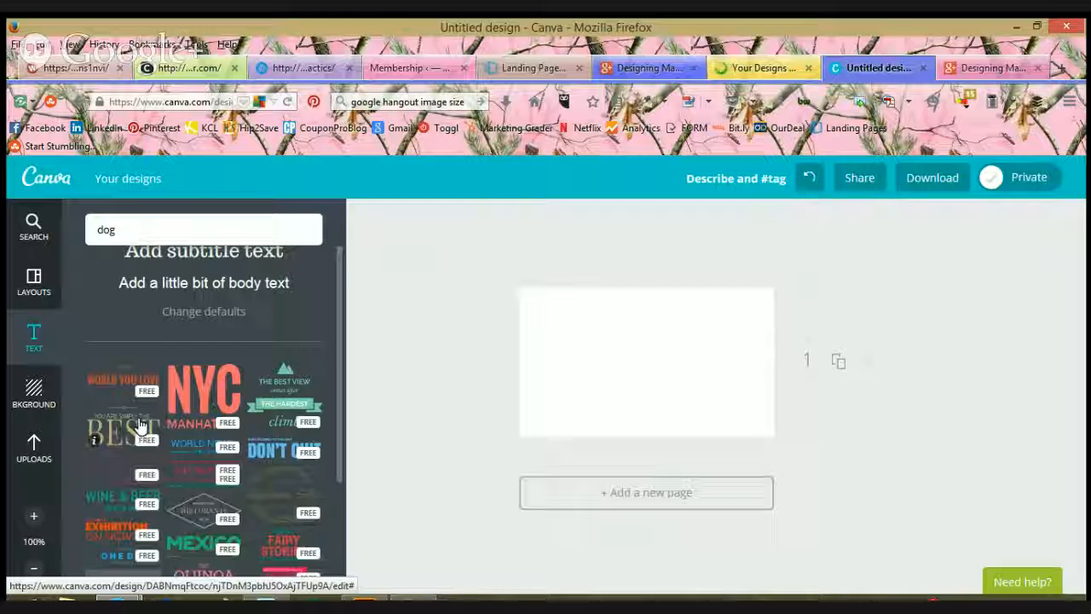
pyautogui.click(286, 409)
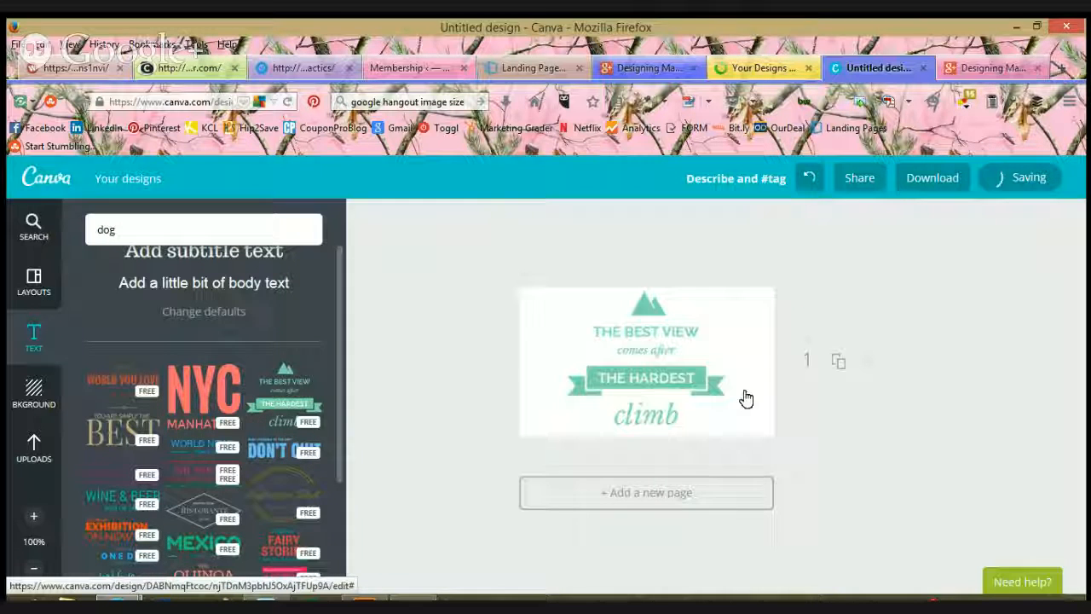
# - Replace "THE HARDEST" in the text design's banner with the card owner's first name
pyautogui.click(670, 382)
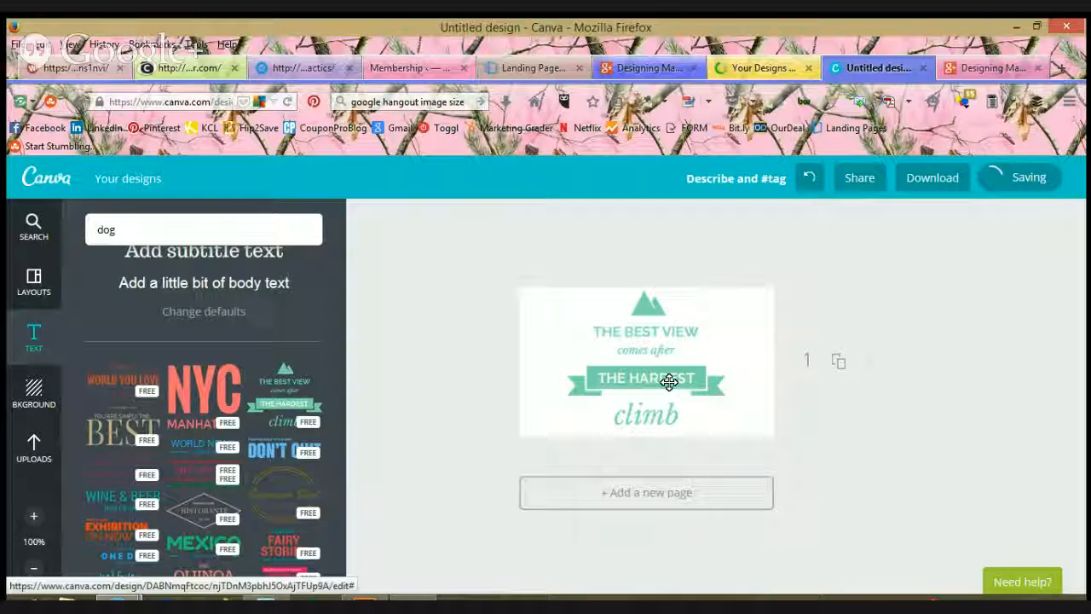
pyautogui.click(662, 378)
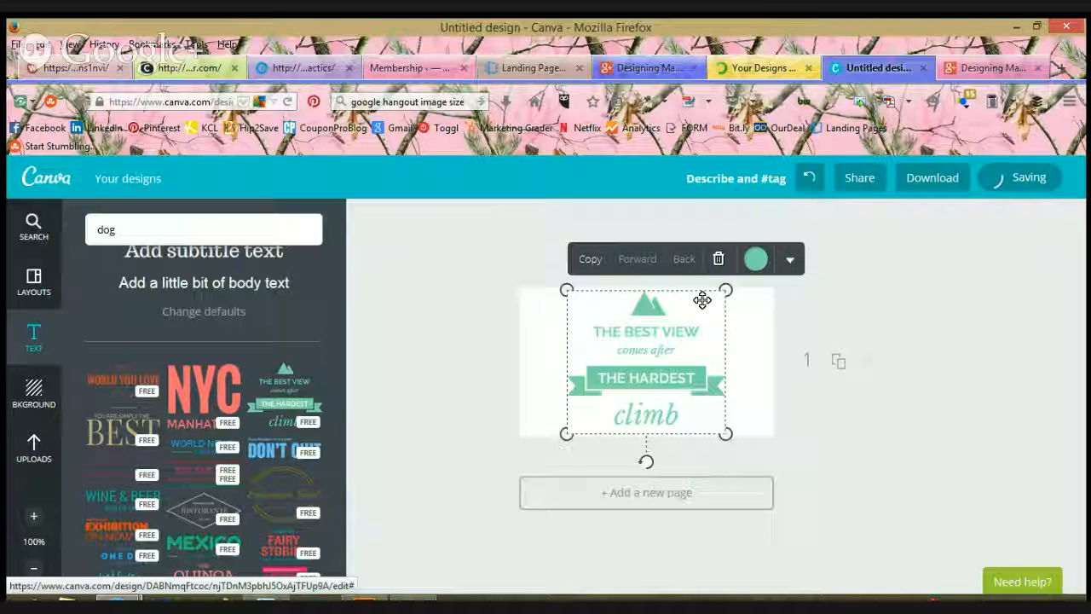
pyautogui.hotkey('ctrl', 'a')
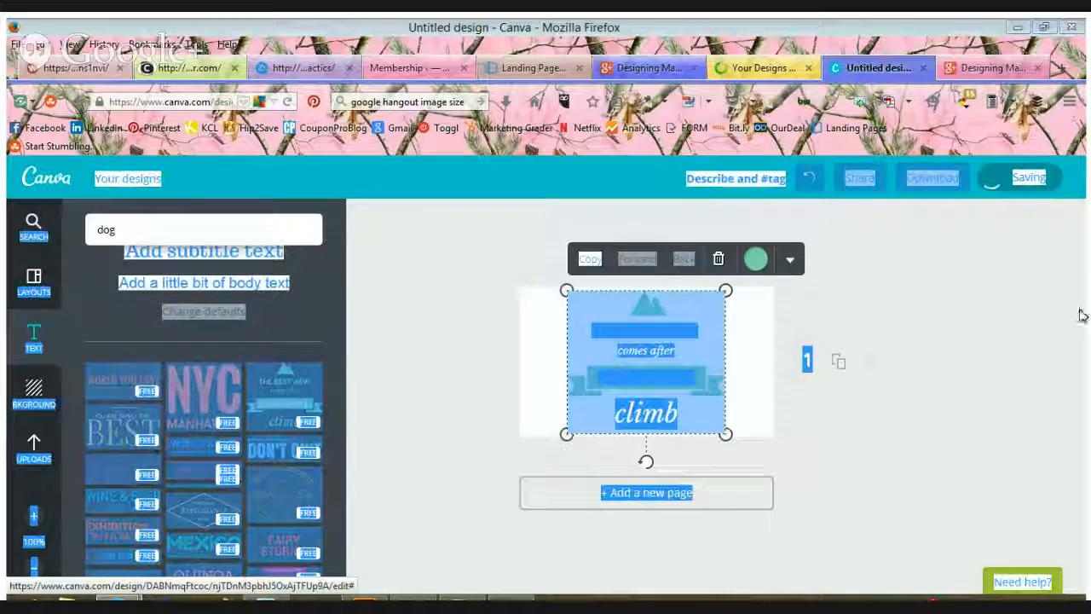
pyautogui.click(649, 345)
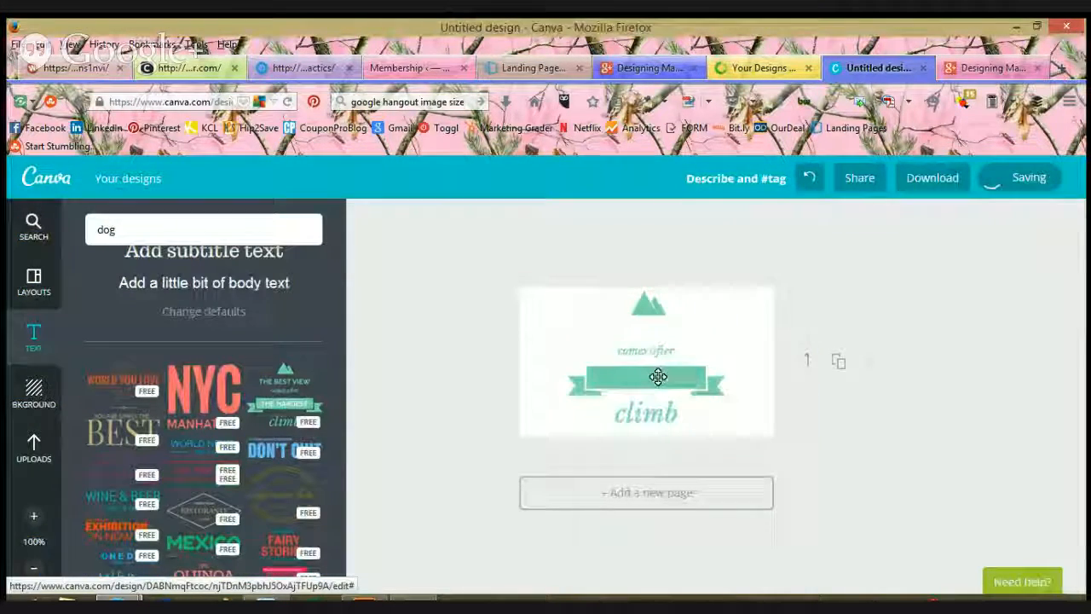
pyautogui.doubleClick(658, 376)
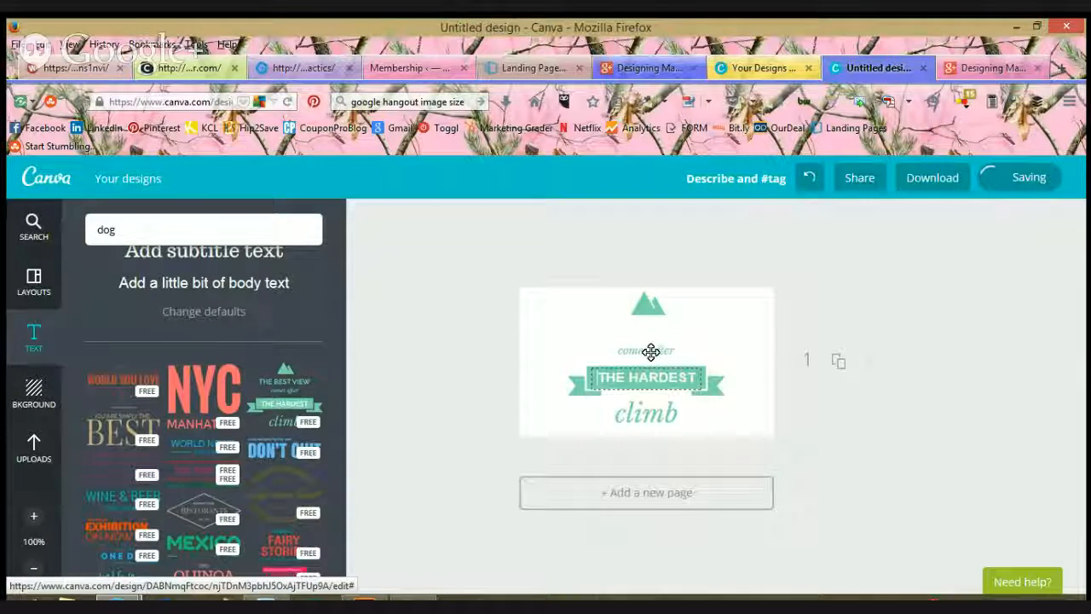
pyautogui.doubleClick(658, 378)
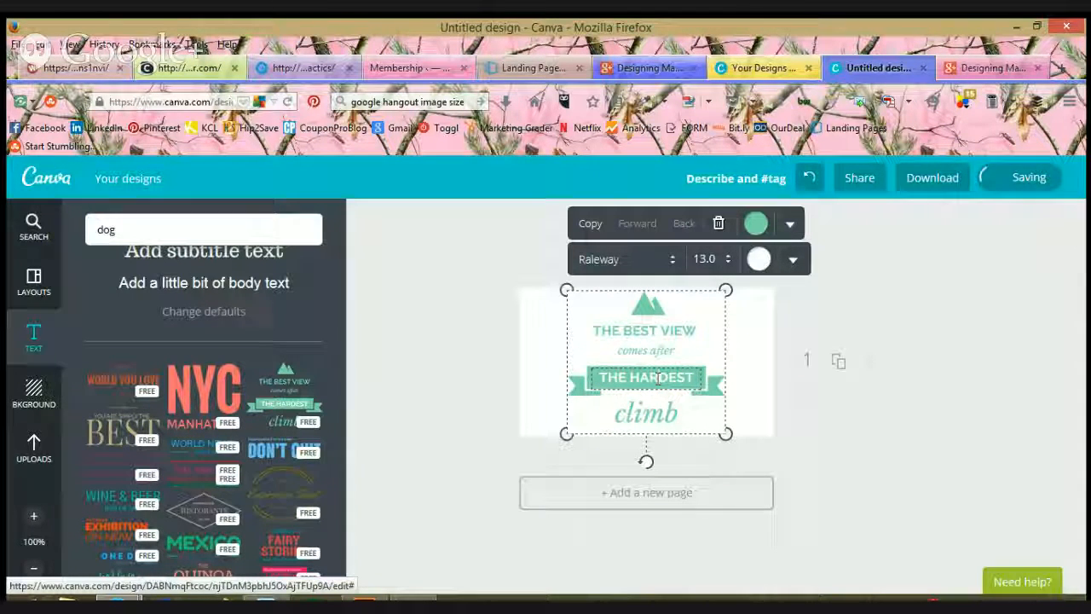
pyautogui.doubleClick(658, 378)
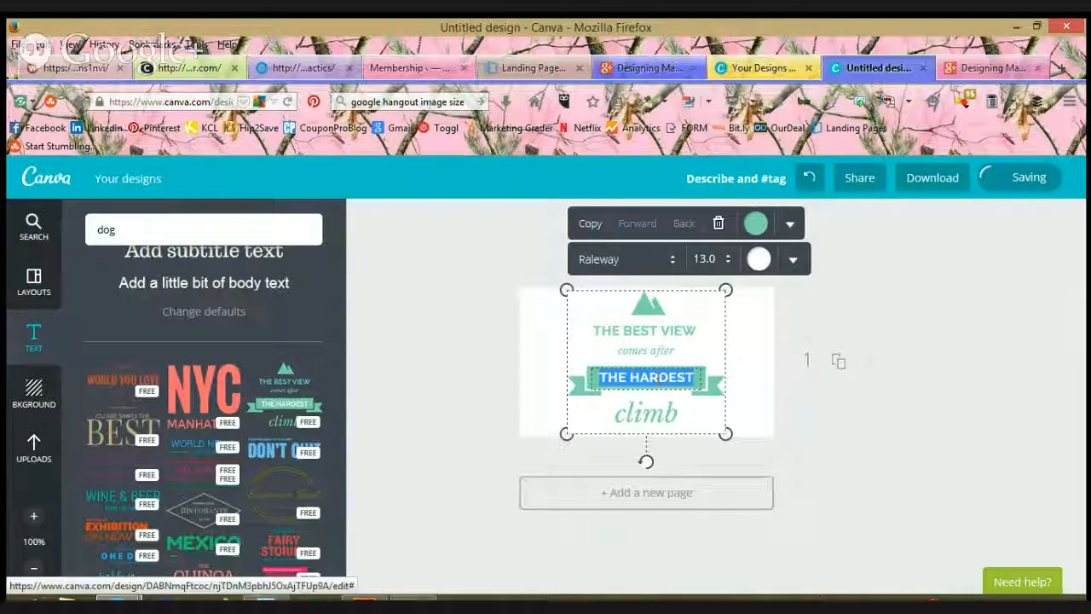
pyautogui.write('Stephanie')
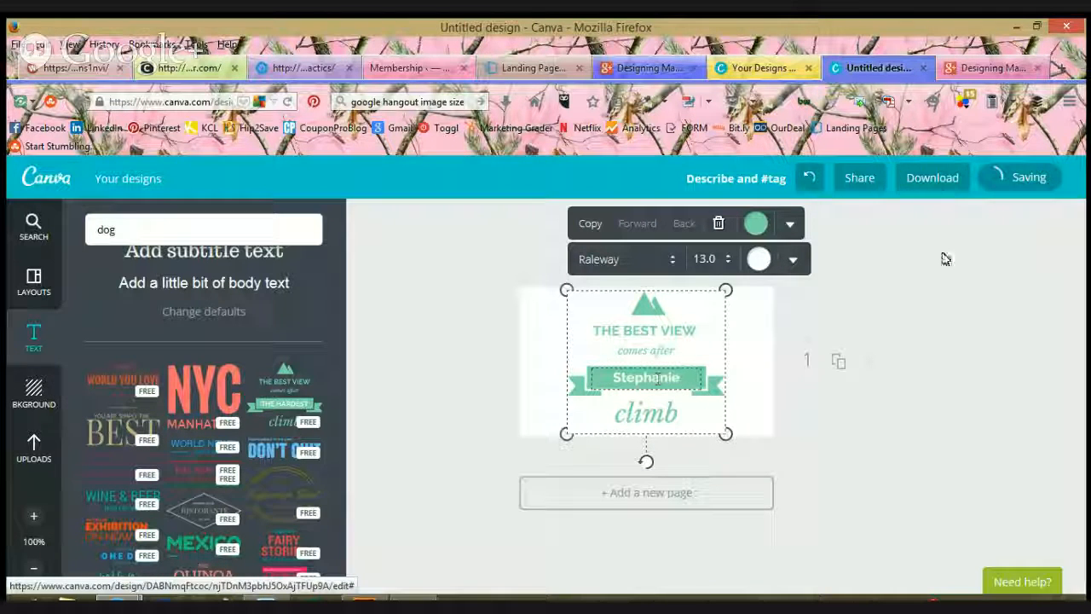
# - Delete the green text design with the mountain and banner from the card
pyautogui.click(757, 261)
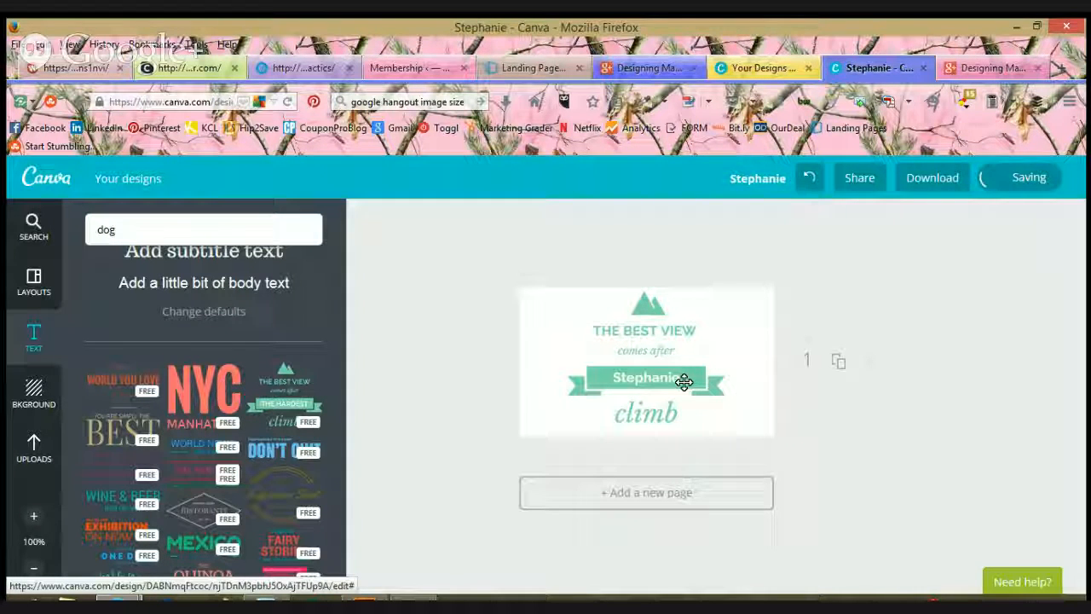
pyautogui.doubleClick(684, 382)
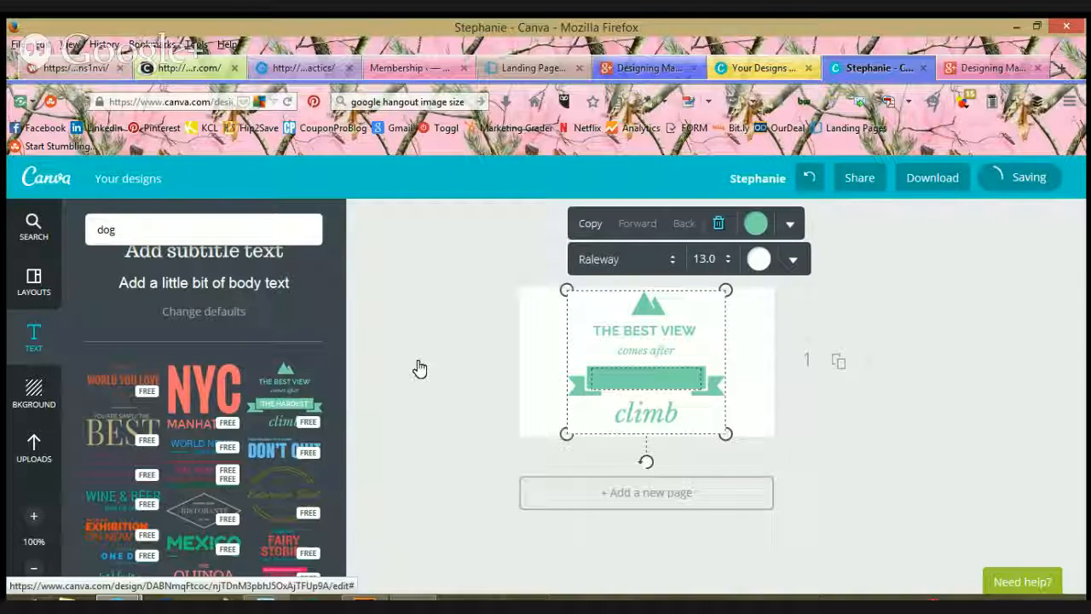
# - Try a plain yellow, a patterned orange and a teal diagonal-striped background on the card, and browse the other backgrounds
pyautogui.click(34, 391)
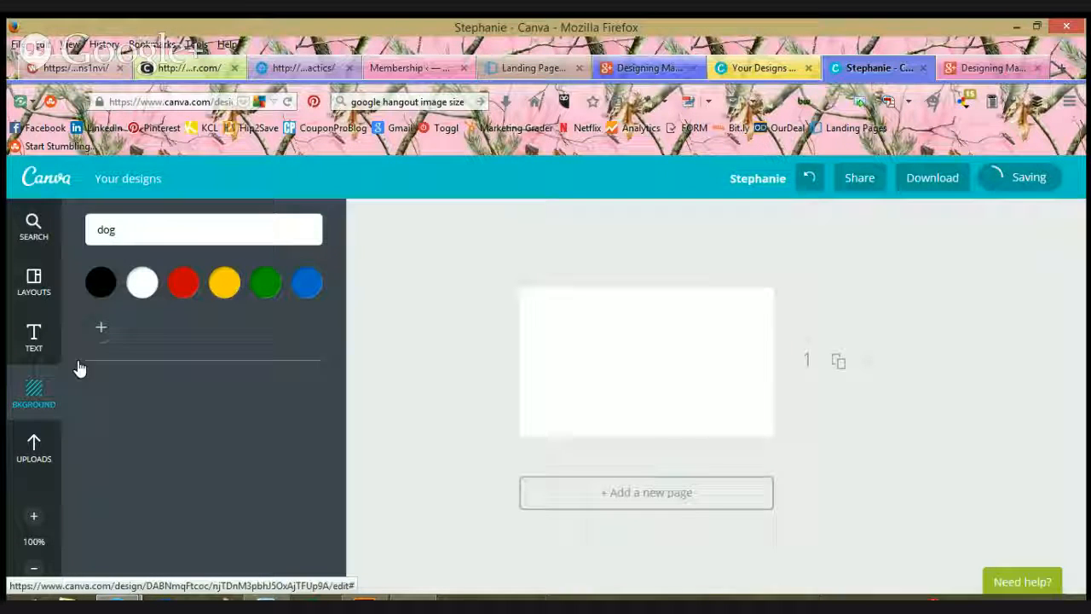
pyautogui.click(226, 285)
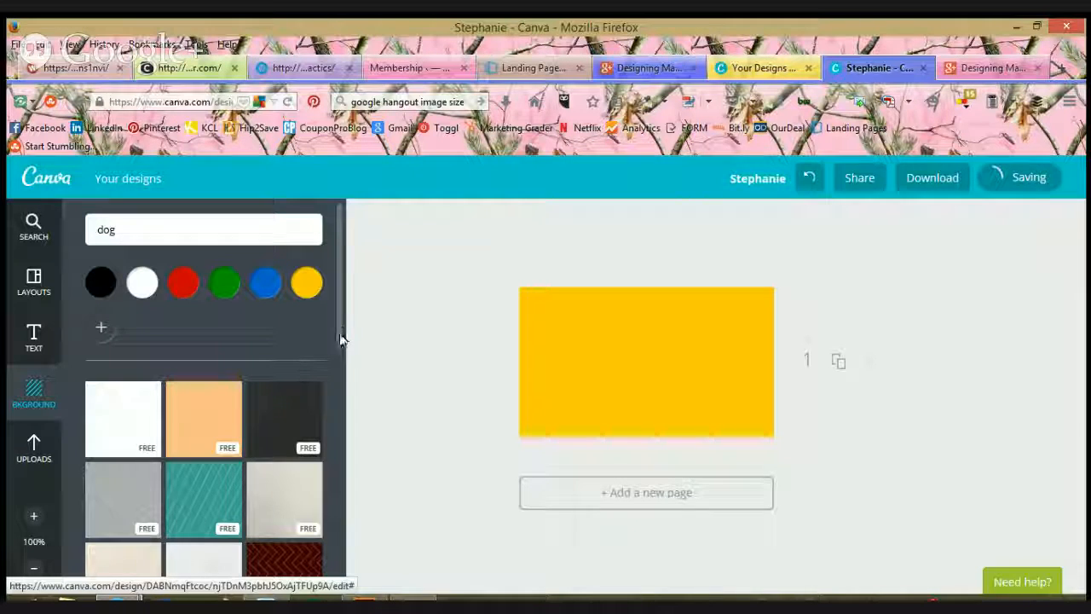
pyautogui.click(216, 424)
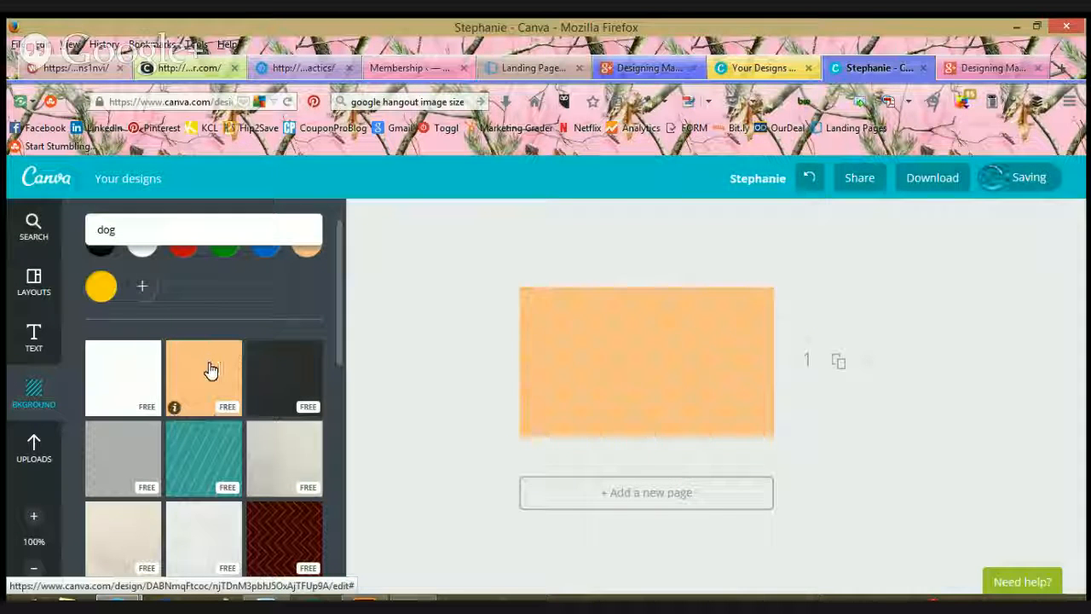
pyautogui.click(204, 467)
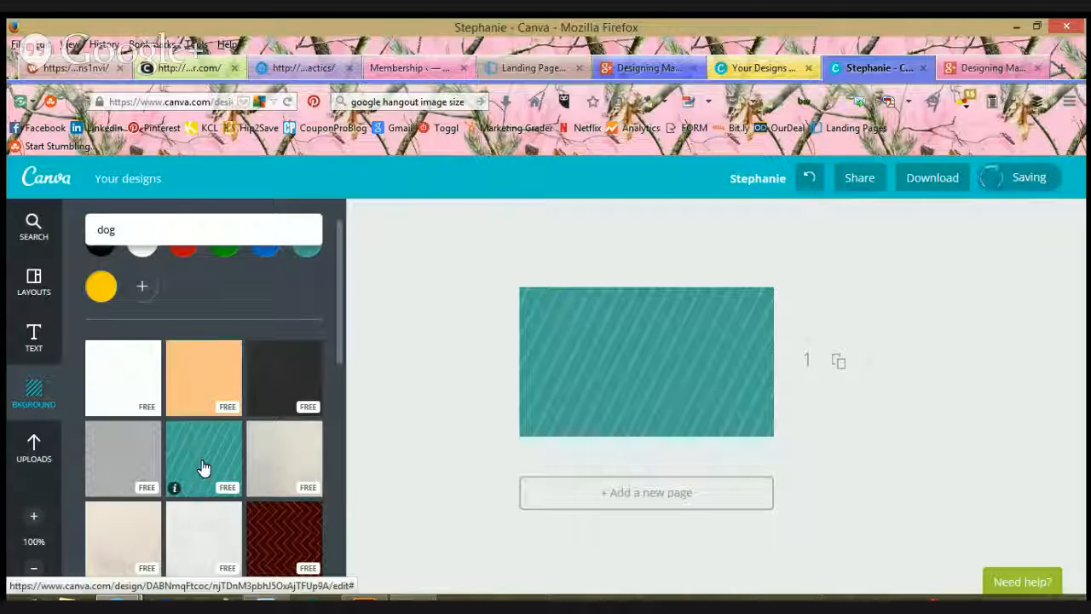
pyautogui.moveTo(339, 318); pyautogui.dragTo(343, 477)
pyautogui.scroll(-2, 341, 479)
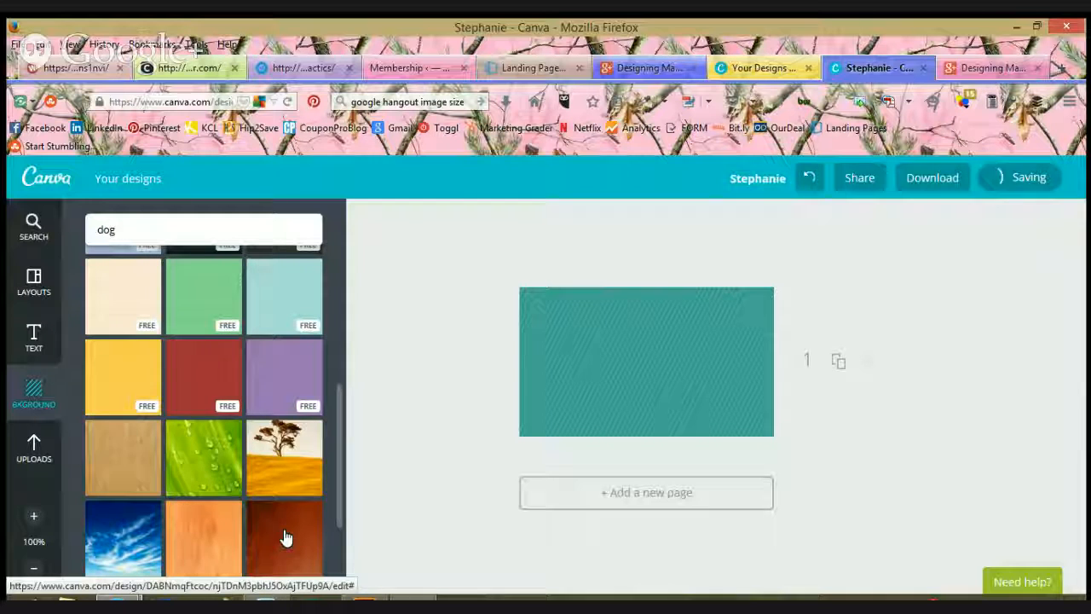
# - View the uploaded images, and zoom the card to 200% and back to 100%
pyautogui.click(30, 446)
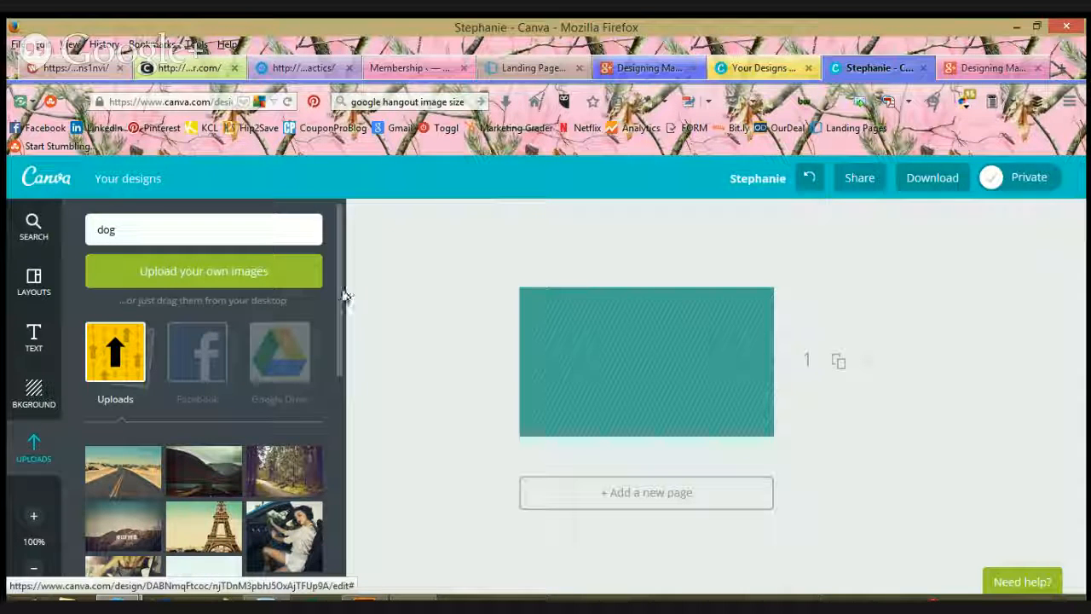
pyautogui.moveTo(337, 293); pyautogui.dragTo(344, 264)
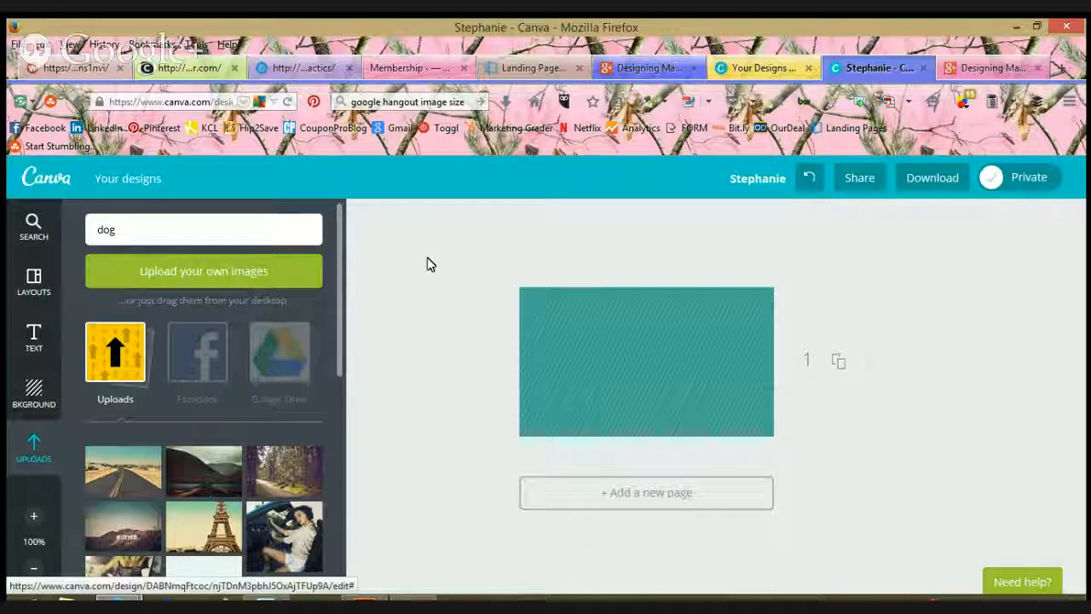
pyautogui.click(34, 518)
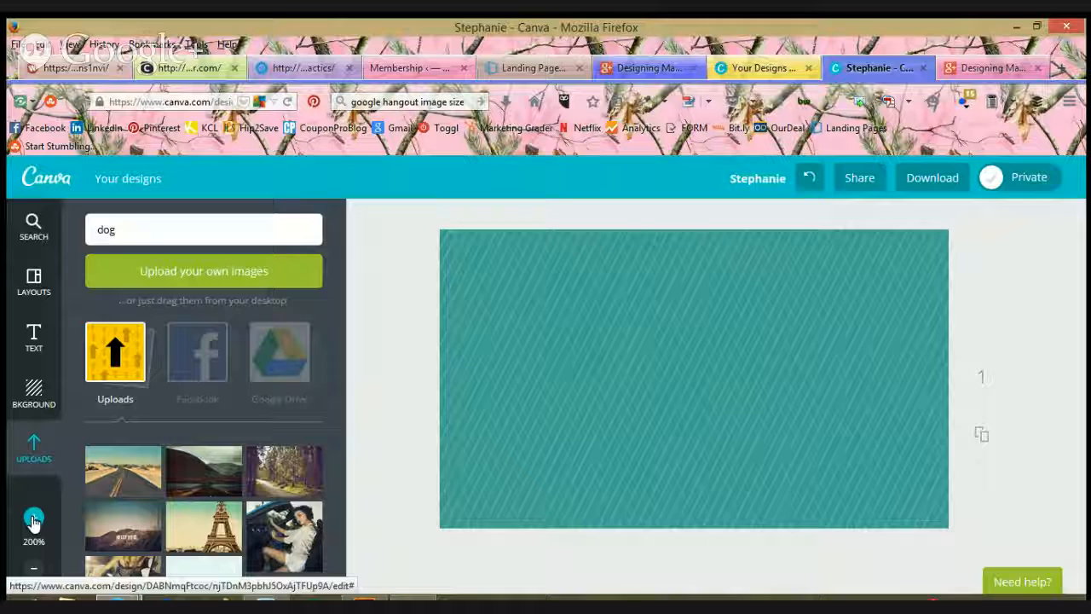
pyautogui.click(34, 569)
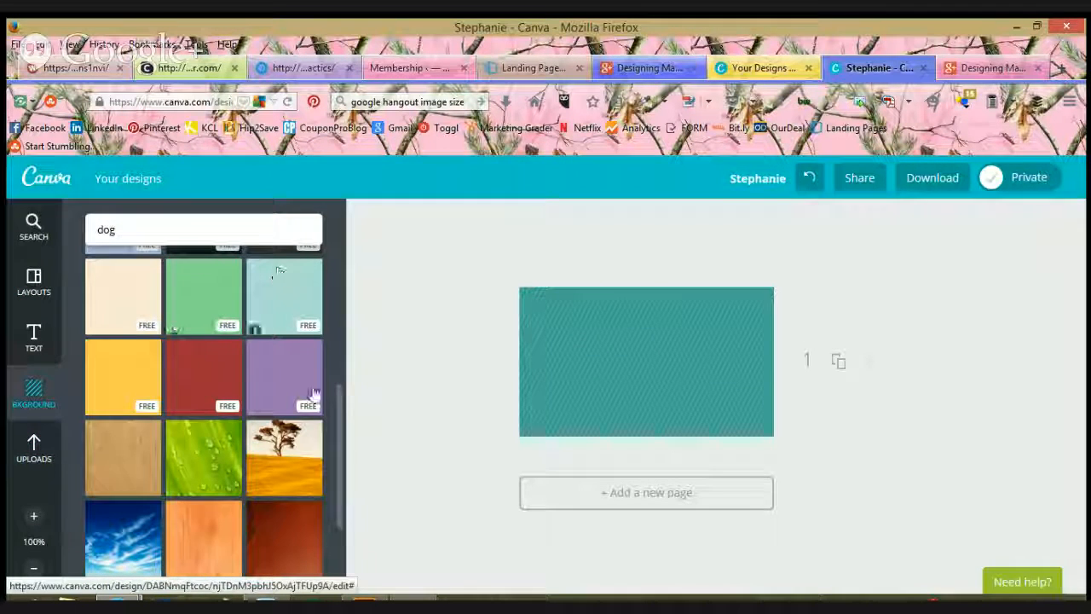
# - Set the card's background to white
pyautogui.moveTo(338, 391); pyautogui.dragTo(335, 213)
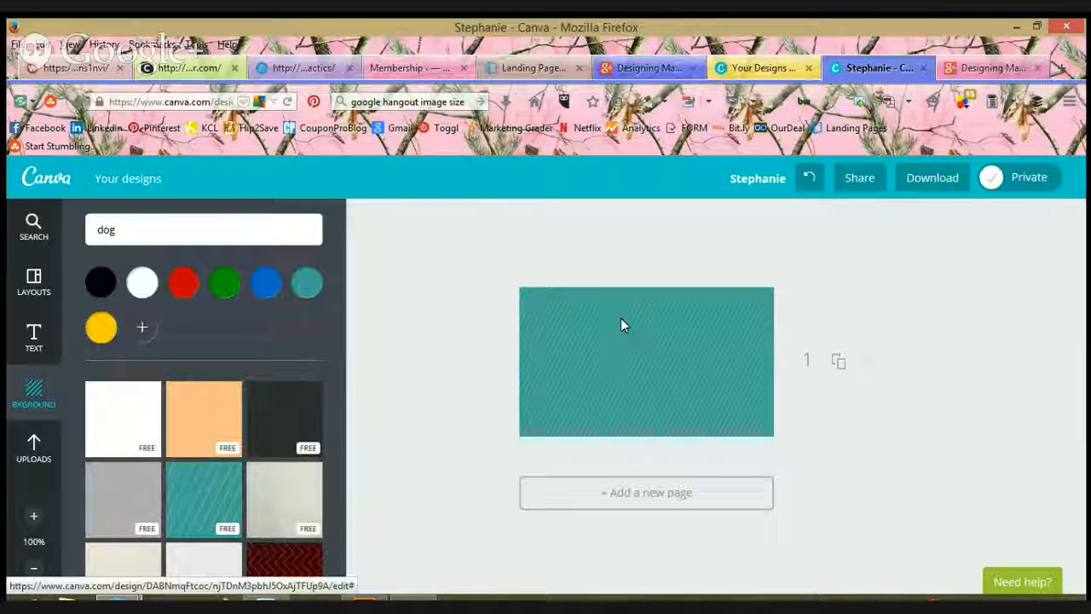
pyautogui.click(143, 283)
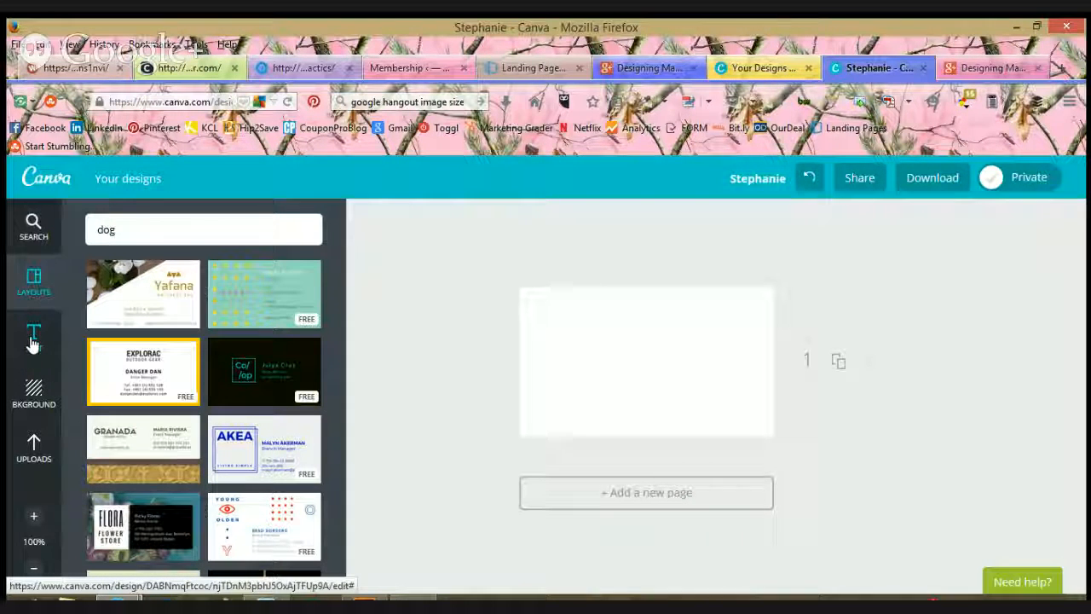
# - Add a heading text box to the white card and enter the cardholder's full name
pyautogui.click(33, 337)
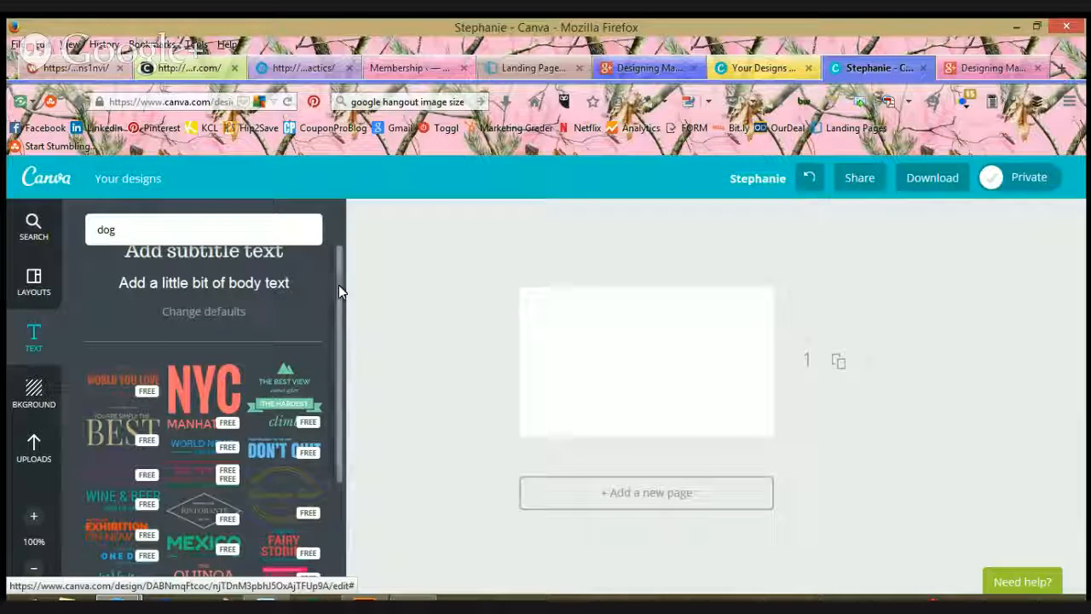
pyautogui.moveTo(338, 284); pyautogui.dragTo(331, 243)
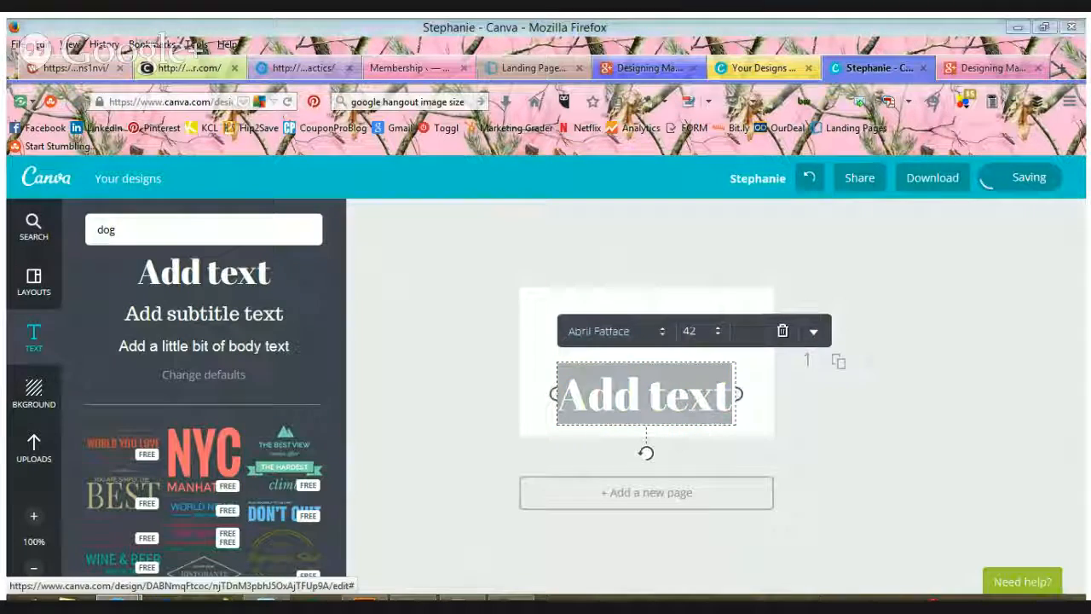
pyautogui.click(1065, 307)
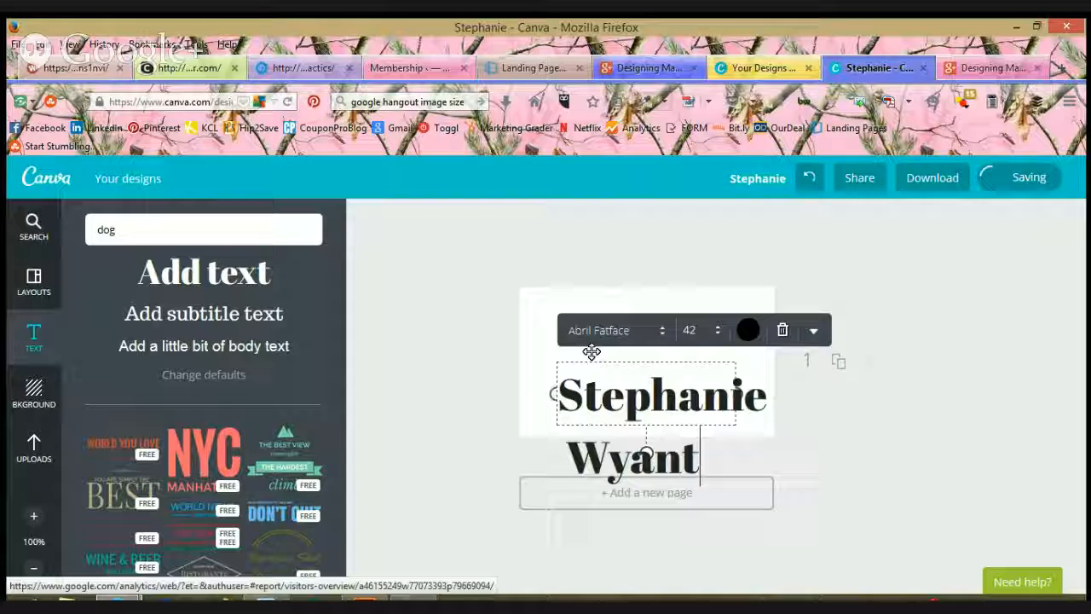
# - Set the name's font size to 28 and widen its box to fit one line, placed in the card's upper part
pyautogui.click(714, 340)
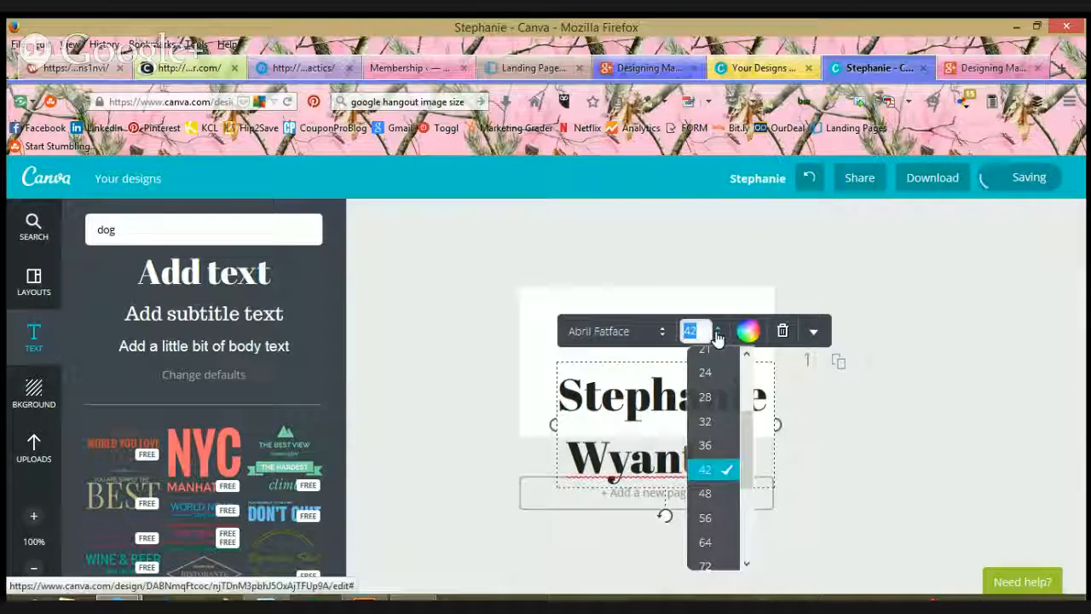
pyautogui.click(707, 397)
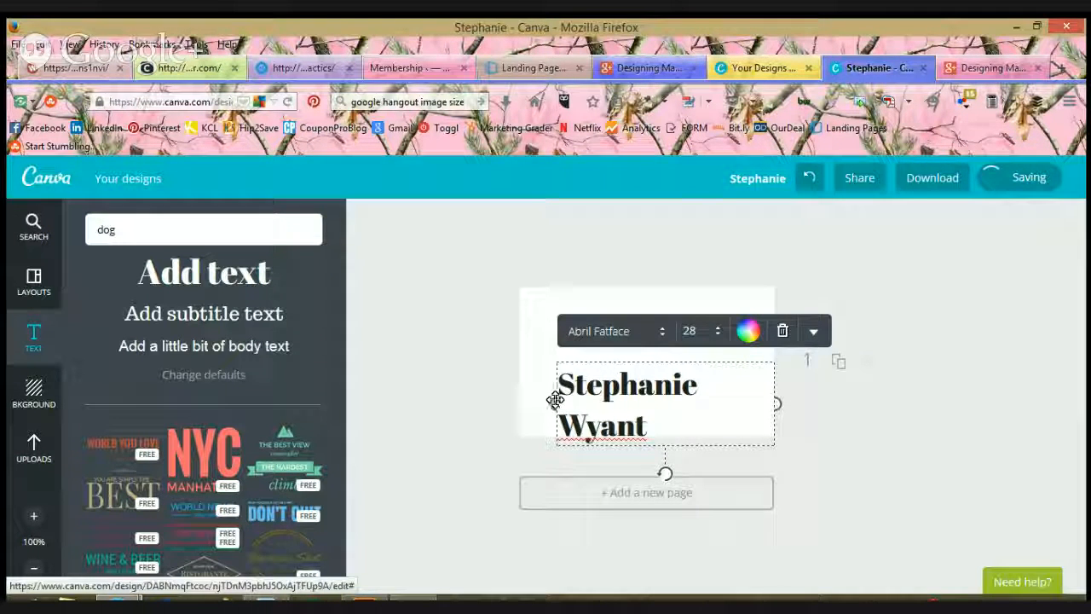
pyautogui.moveTo(555, 402); pyautogui.dragTo(523, 388)
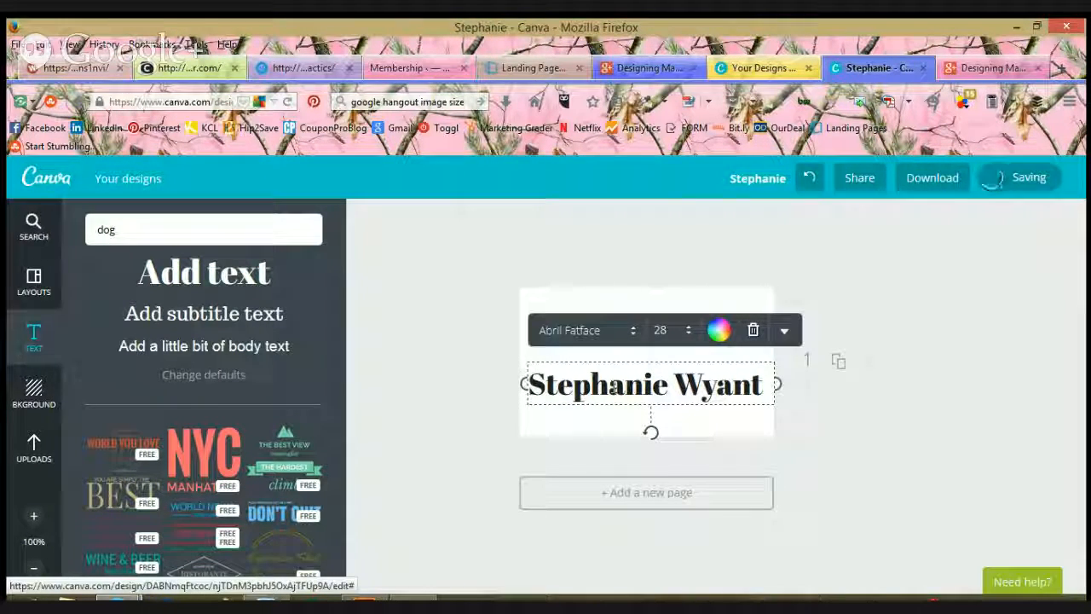
pyautogui.click(847, 446)
pyautogui.moveTo(715, 383); pyautogui.dragTo(709, 332)
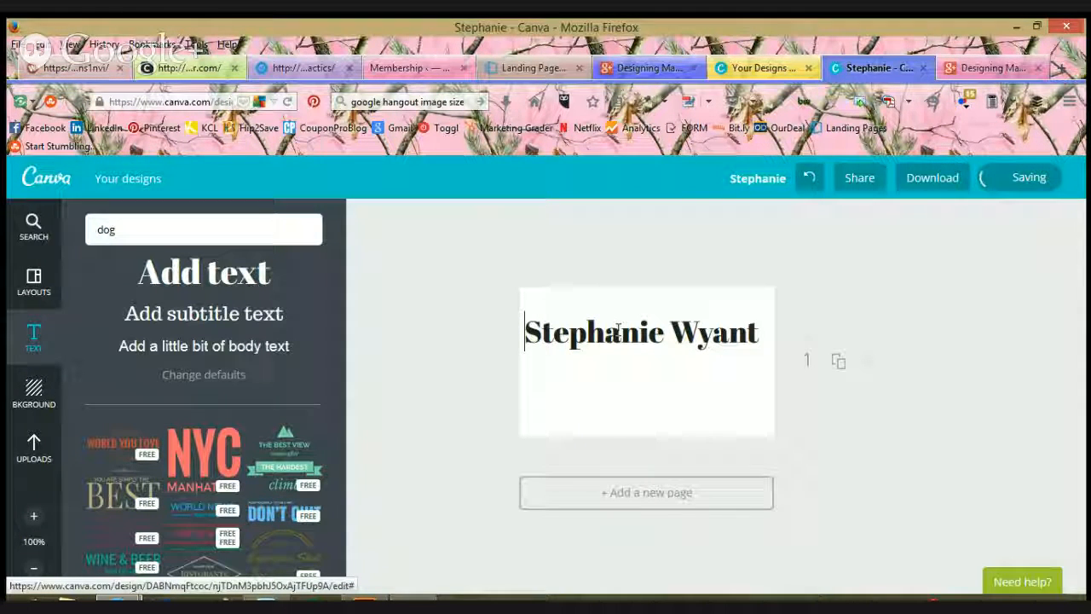
# - Change the font of the name on the card to Amatic Small Caps
pyautogui.click(618, 333)
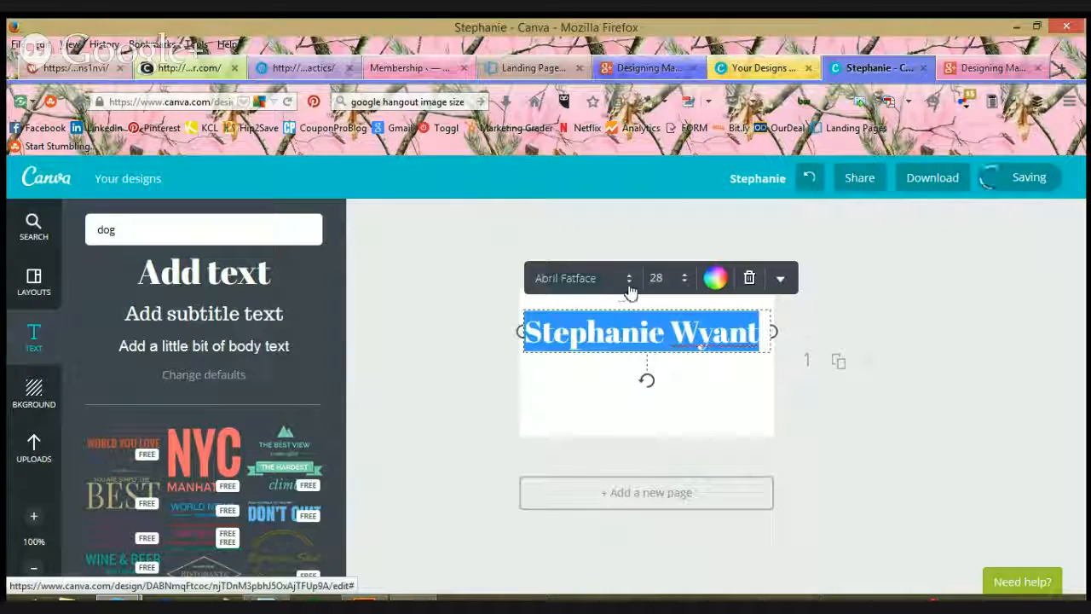
pyautogui.click(630, 283)
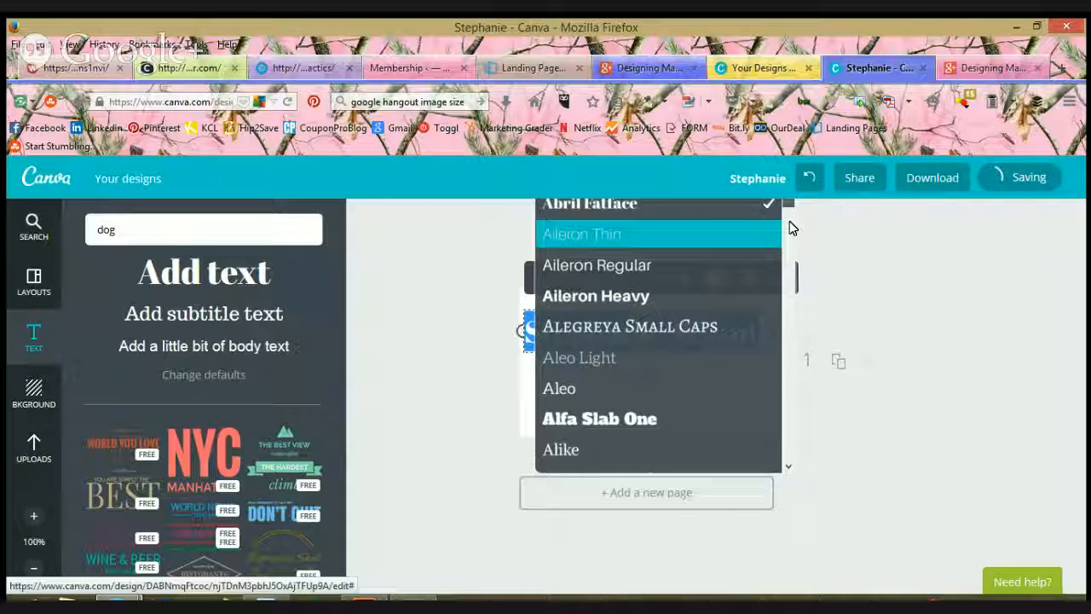
pyautogui.scroll(-1, 790, 221)
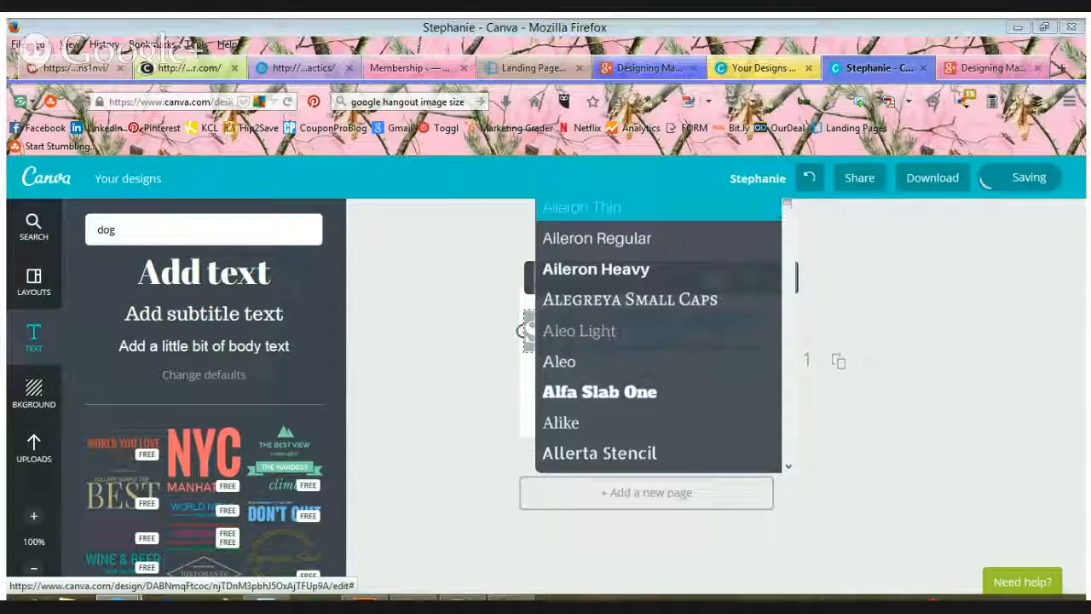
pyautogui.click(1072, 287)
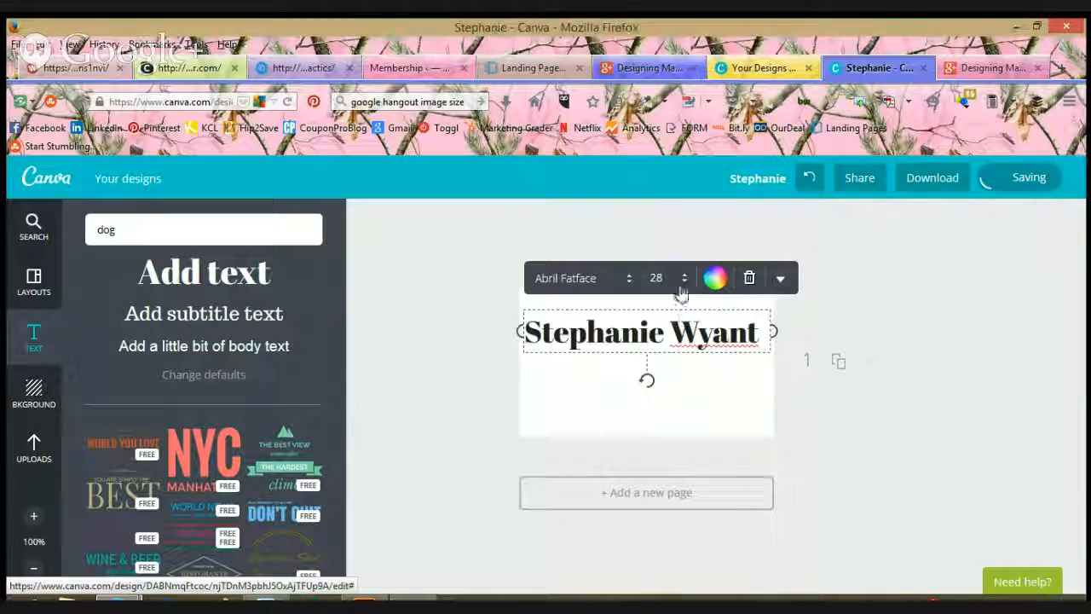
pyautogui.click(627, 288)
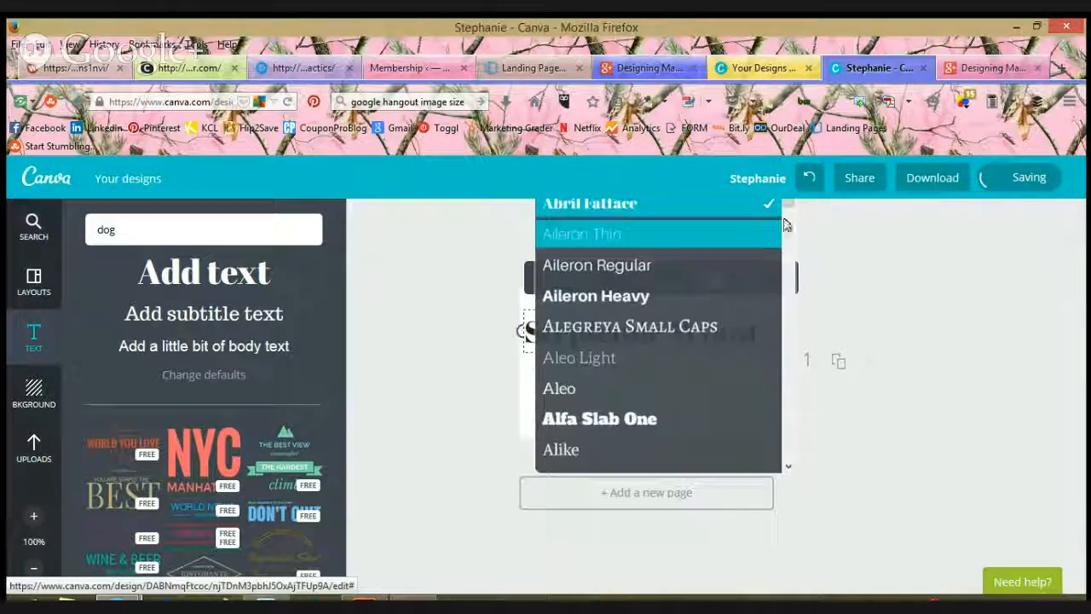
pyautogui.scroll(-2, 791, 221)
pyautogui.scroll(-3, 788, 221)
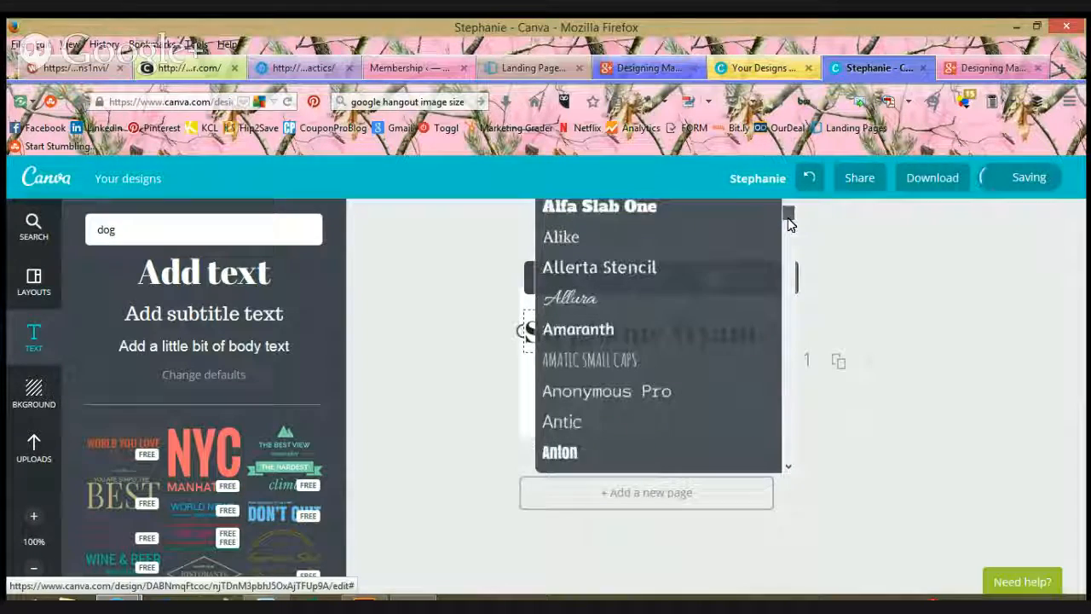
pyautogui.scroll(-1, 789, 225)
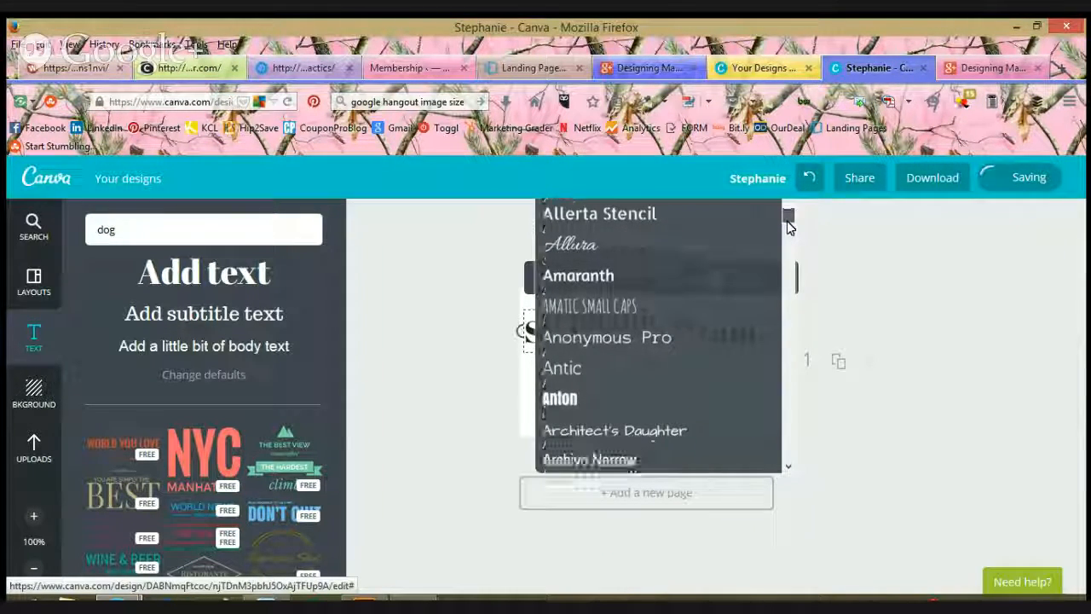
pyautogui.click(626, 309)
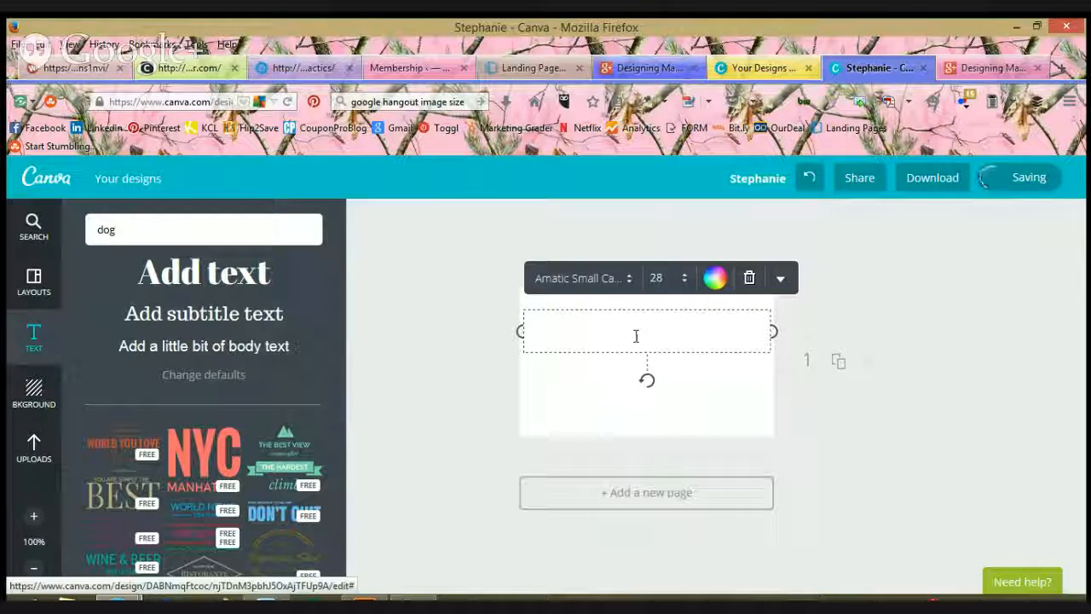
# - Color the name with a custom darker blue, color code 0968a2
pyautogui.click(636, 335)
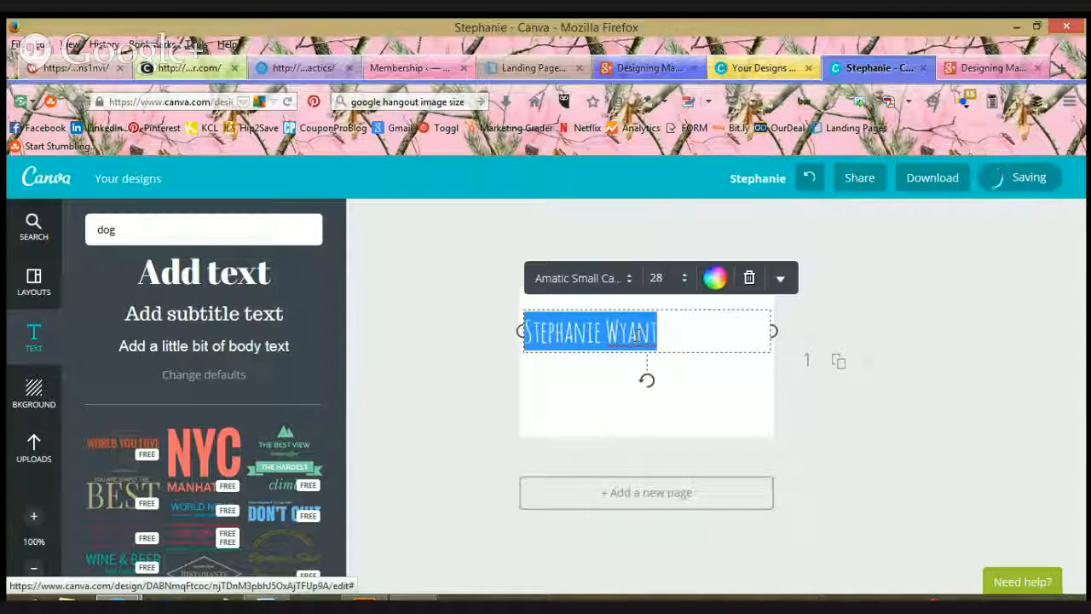
pyautogui.click(716, 279)
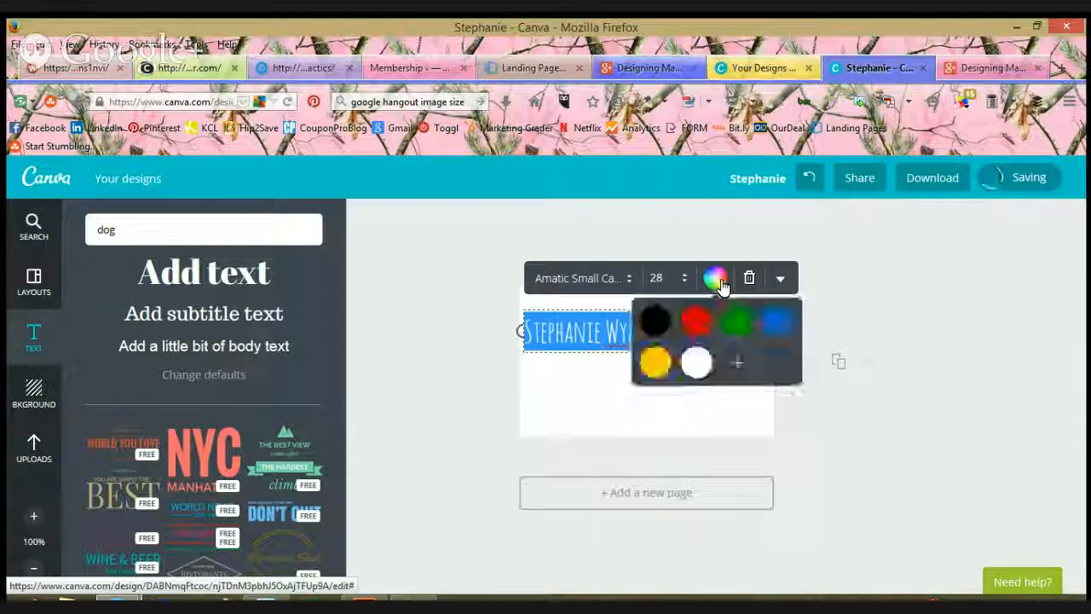
pyautogui.click(740, 364)
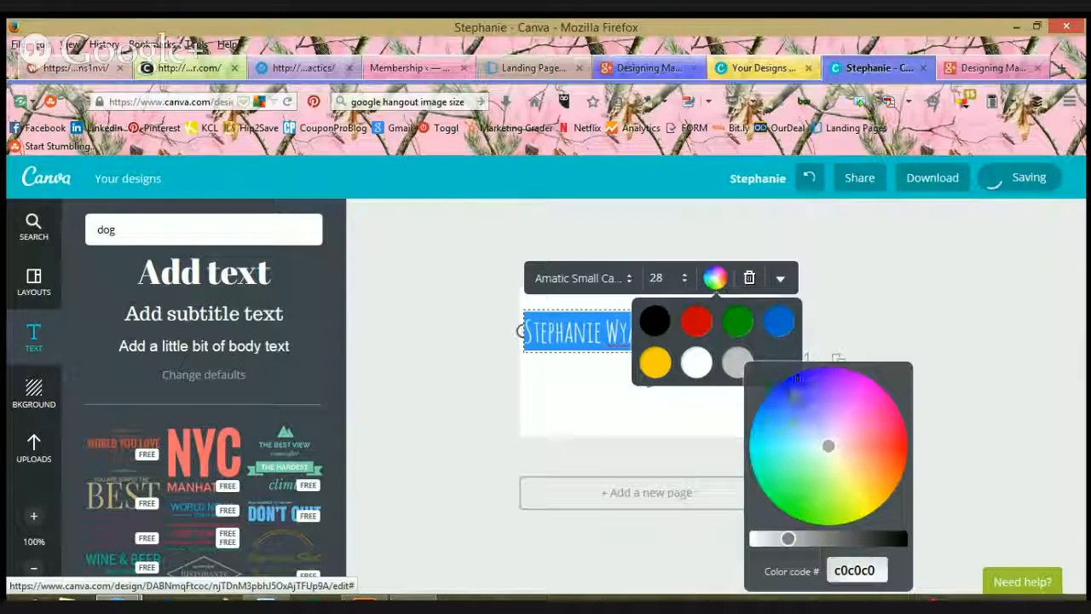
pyautogui.click(770, 422)
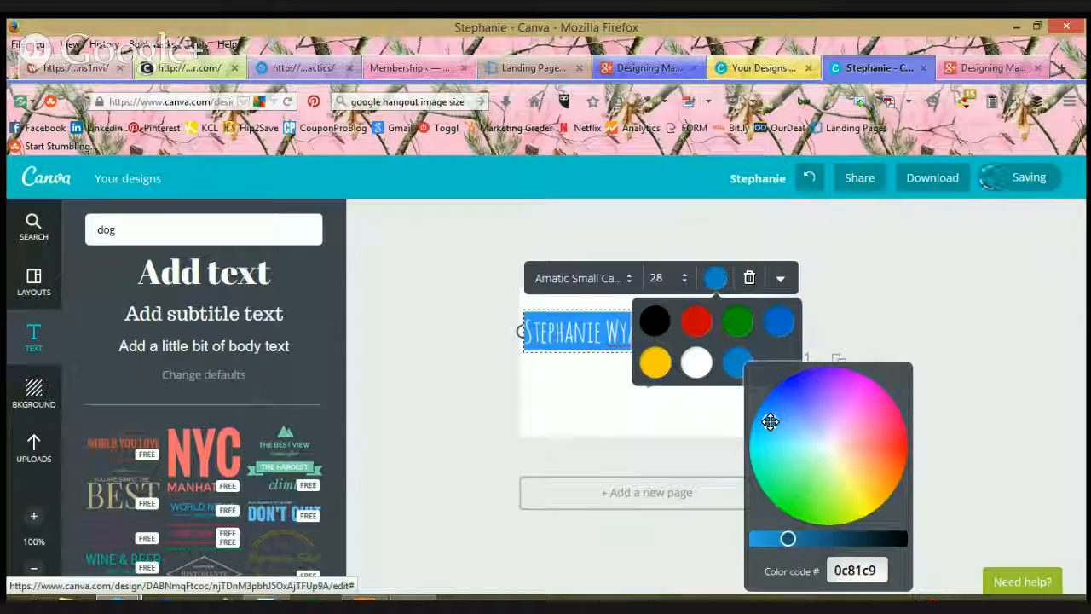
pyautogui.click(808, 536)
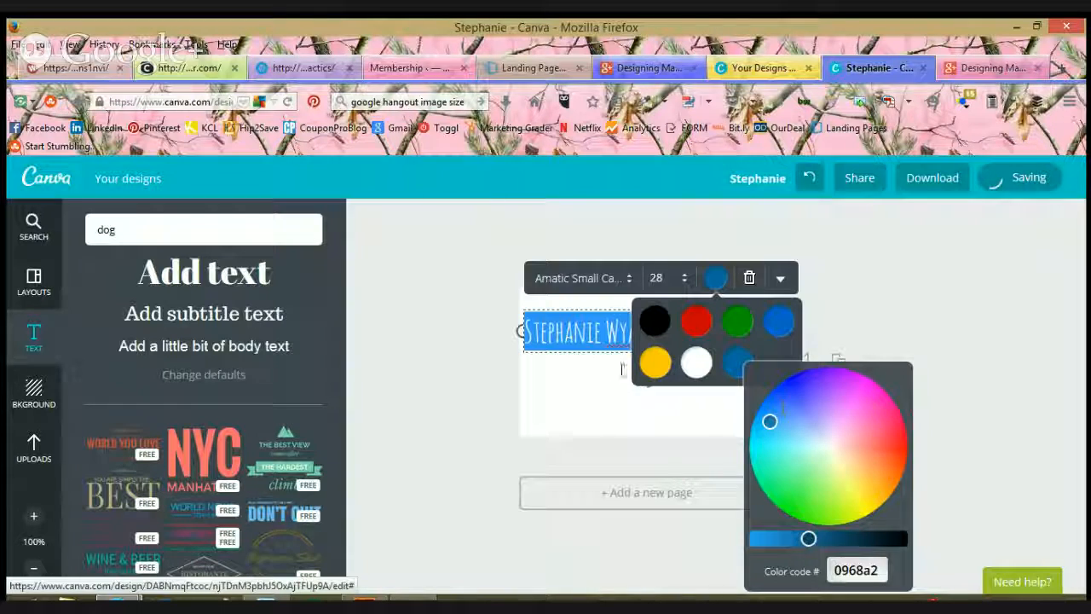
pyautogui.click(459, 600)
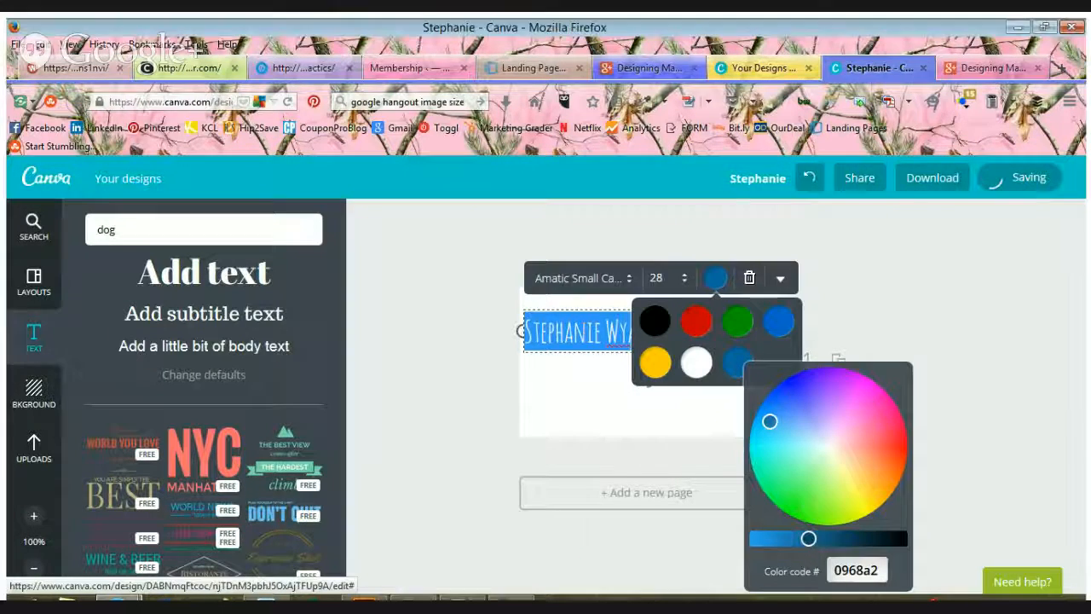
pyautogui.click(1086, 345)
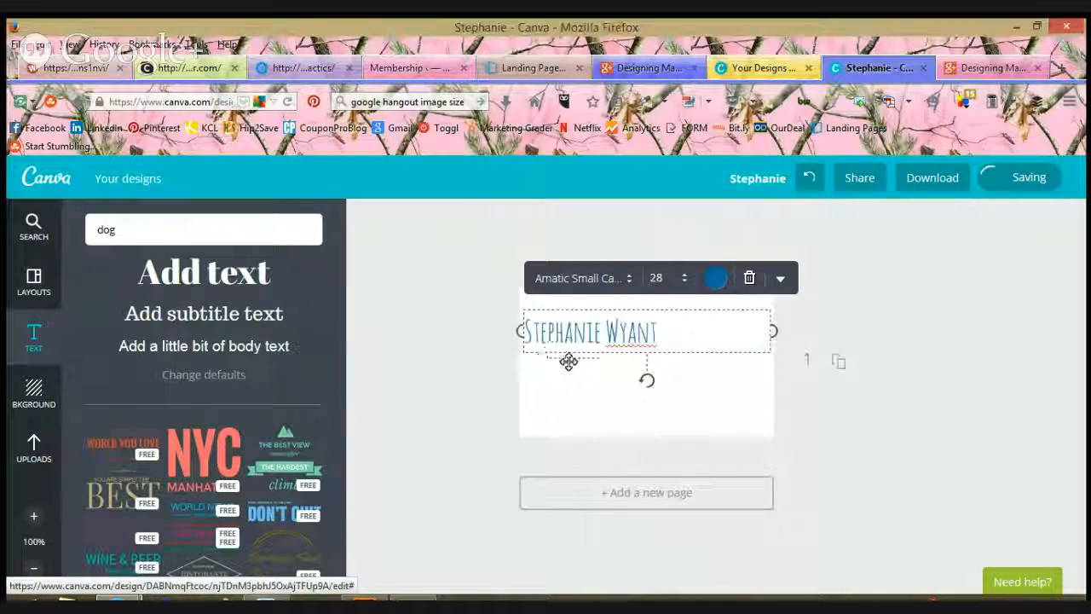
# - Narrow the name's text box from its left side so the name sits closer to the card's center
pyautogui.click(522, 336)
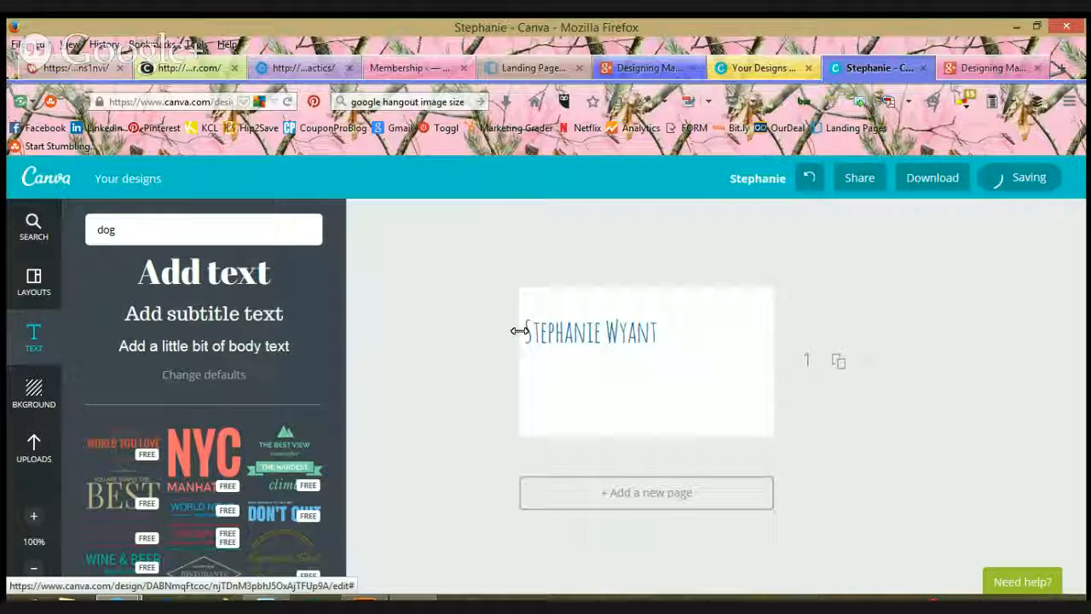
pyautogui.click(522, 332)
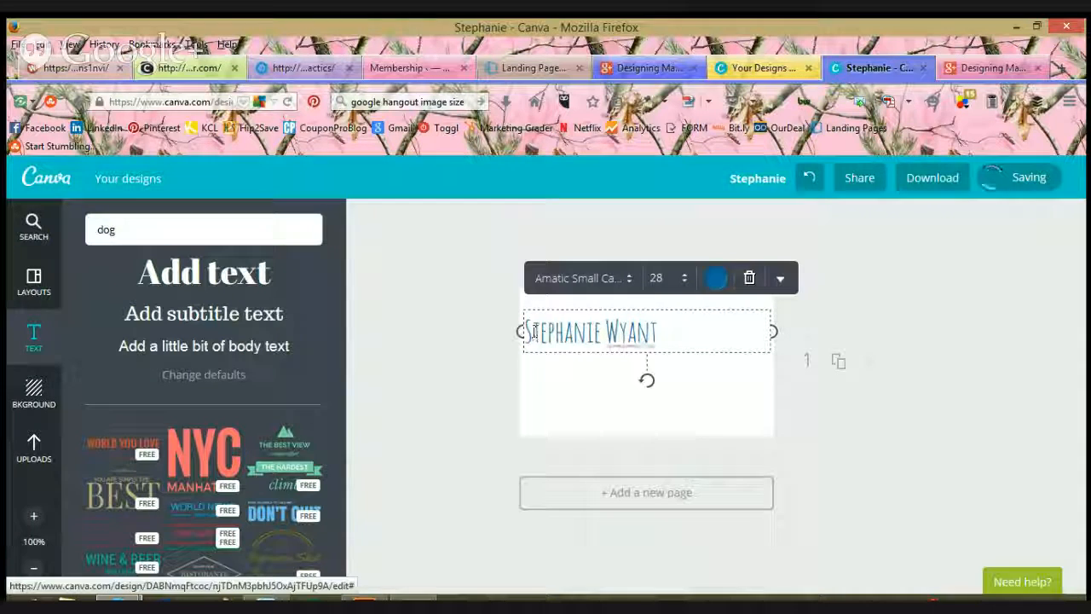
pyautogui.moveTo(522, 332); pyautogui.dragTo(564, 332)
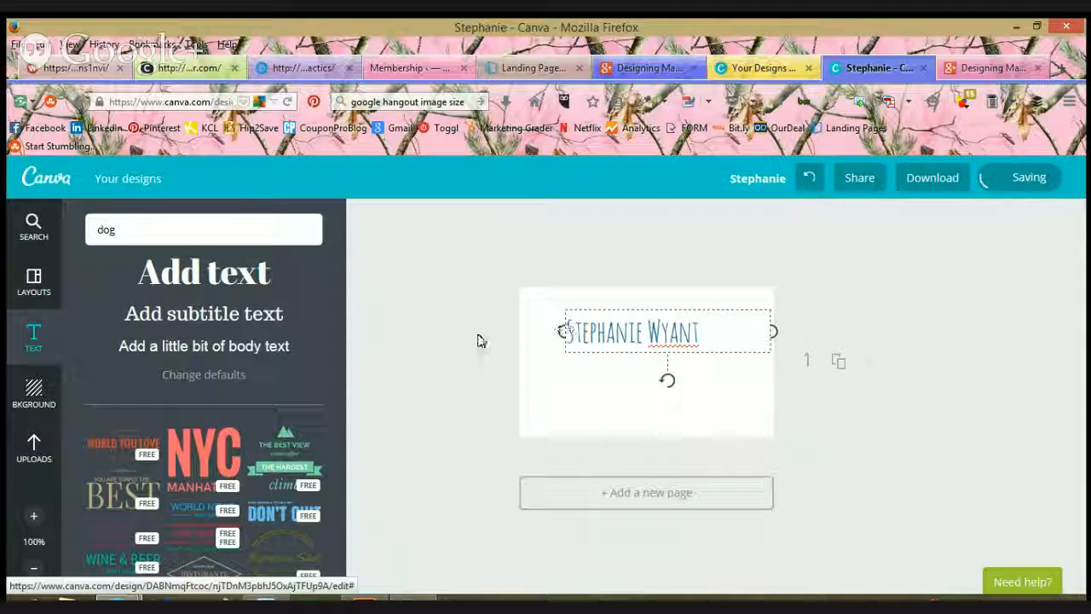
# - Add a subtitle text box to the card reading "Digital Publicist"
pyautogui.click(176, 338)
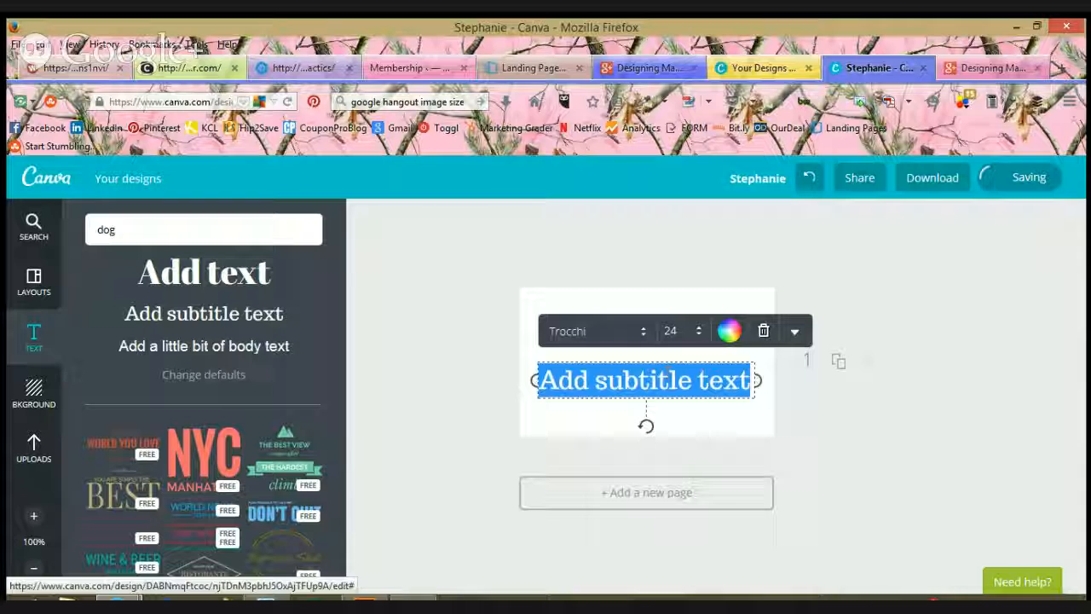
pyautogui.write('Digital Public')
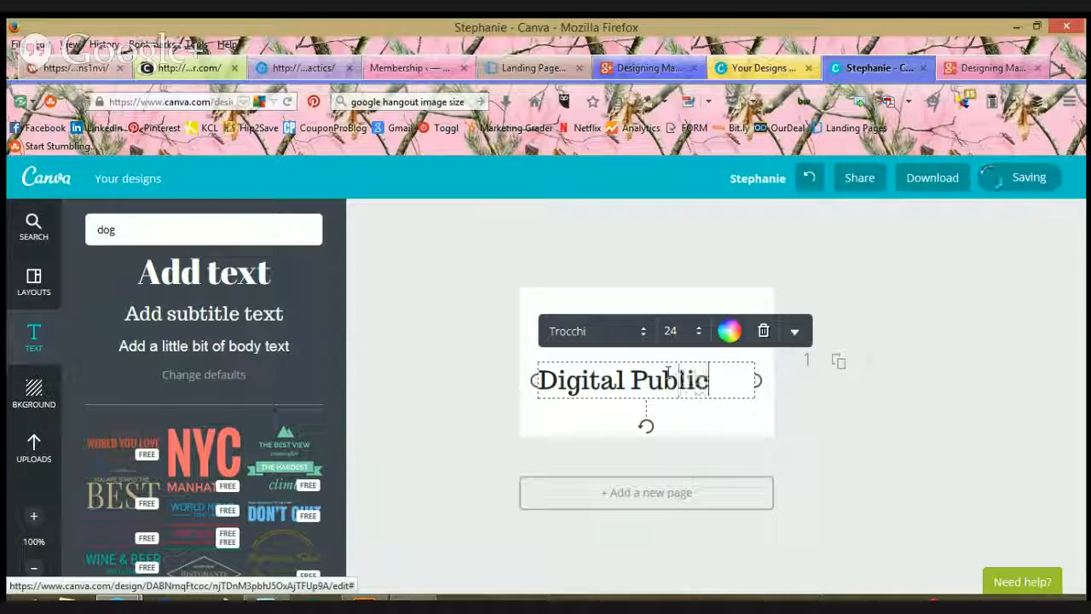
pyautogui.write('ist')
pyautogui.hotkey('ctrl', 'a')
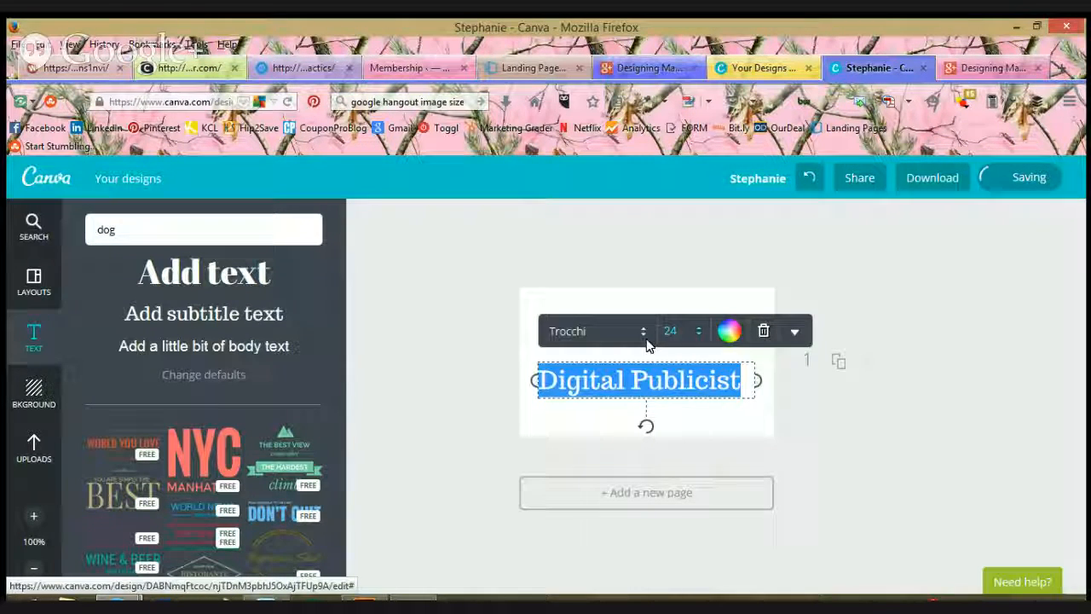
pyautogui.click(643, 334)
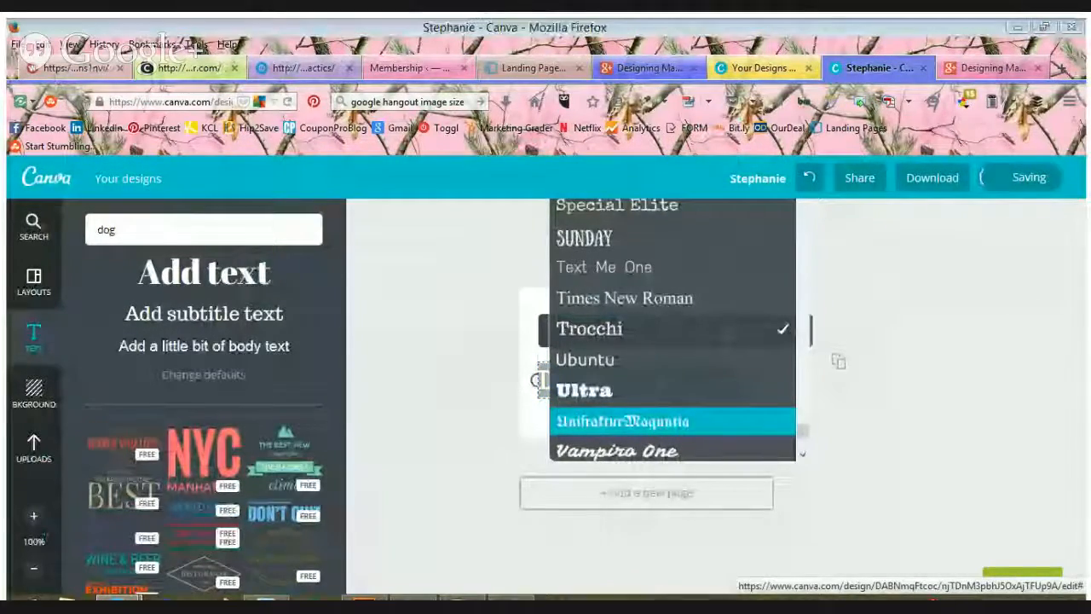
pyautogui.click(832, 367)
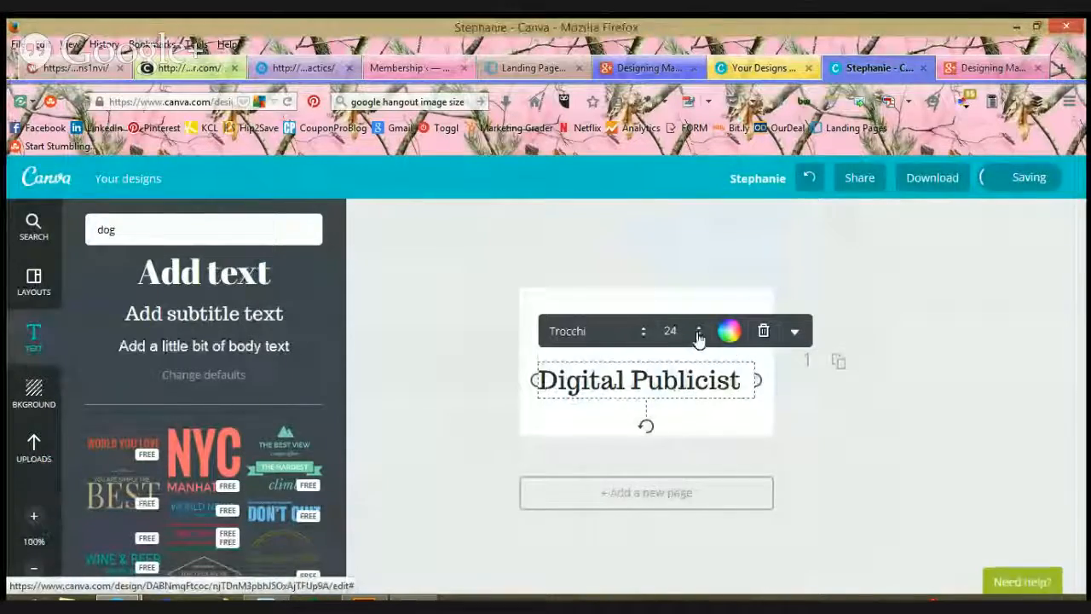
pyautogui.hotkey('ctrl', 'a')
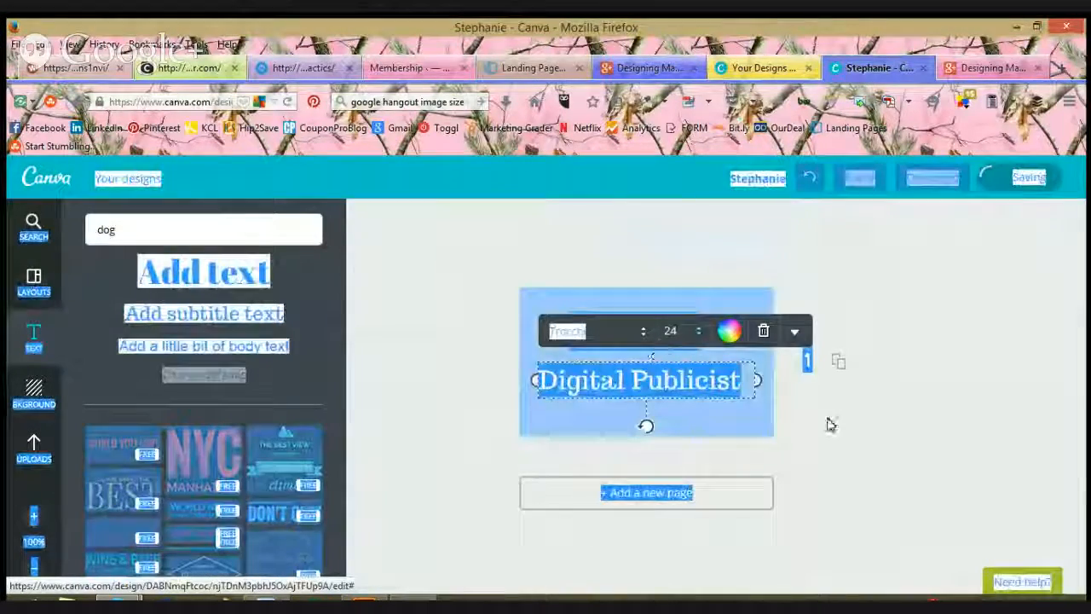
pyautogui.click(730, 295)
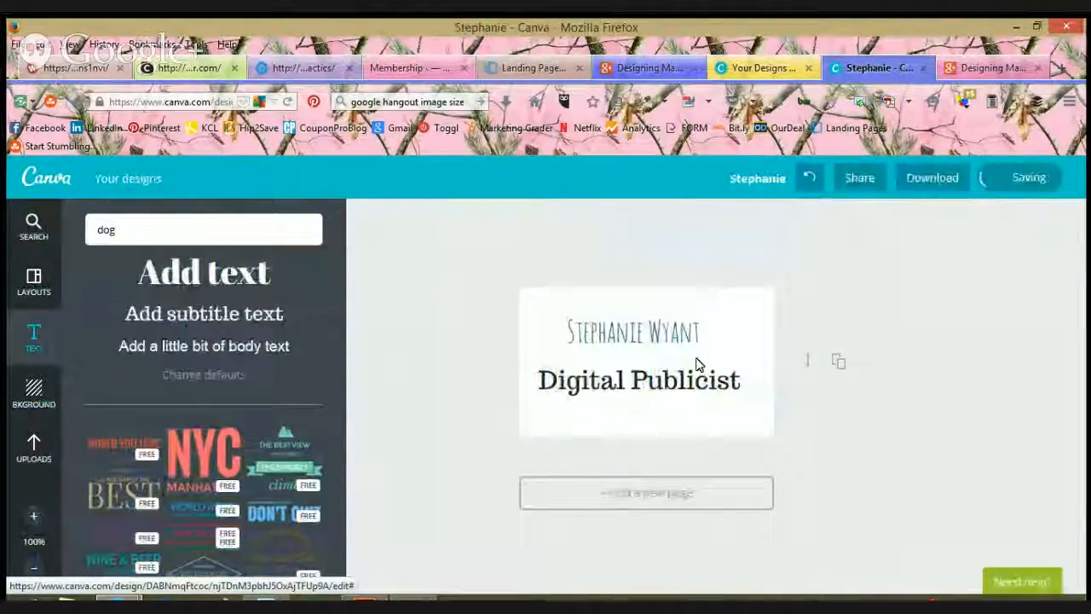
# - Move the "Digital Publicist" subtitle up so it sits directly beneath the name on the card
pyautogui.moveTo(678, 377); pyautogui.dragTo(672, 353)
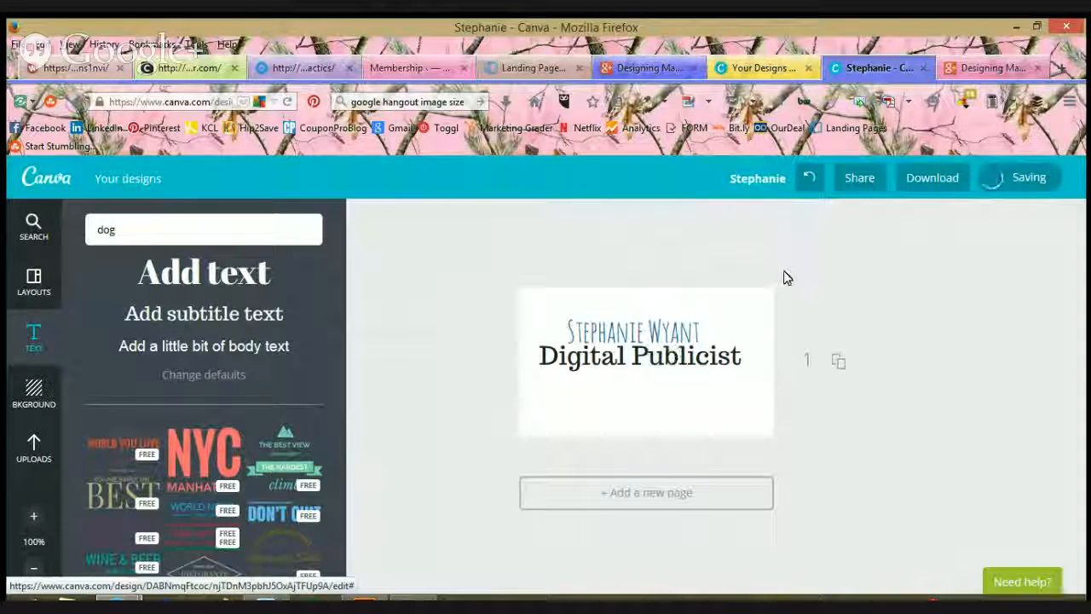
# - Try to change the font of the whole "Digital Publicist" subtitle to Six Caps
pyautogui.doubleClick(707, 361)
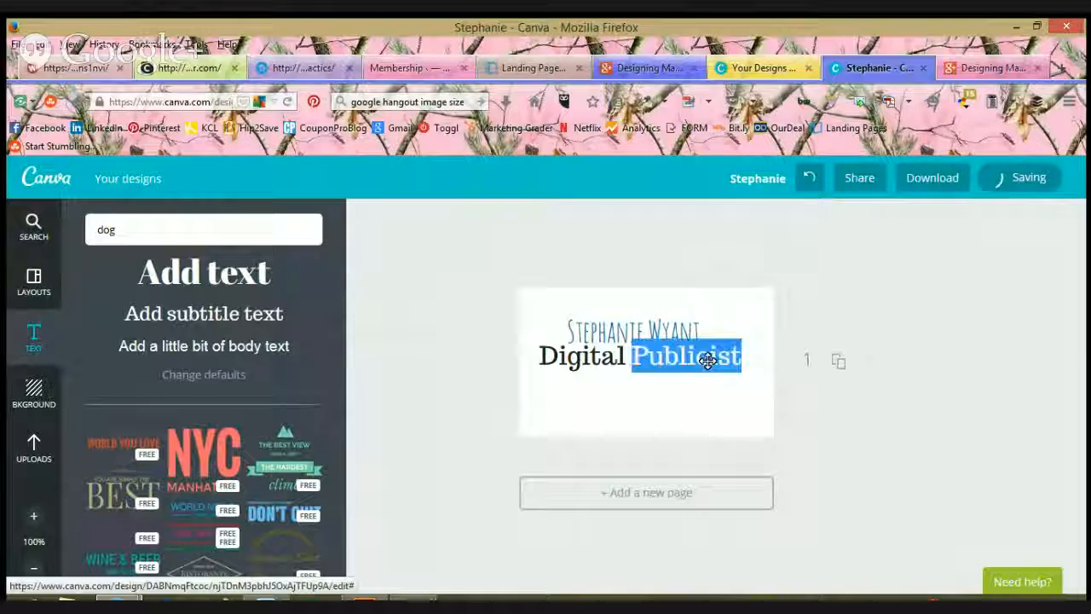
pyautogui.tripleClick(708, 361)
pyautogui.click(645, 308)
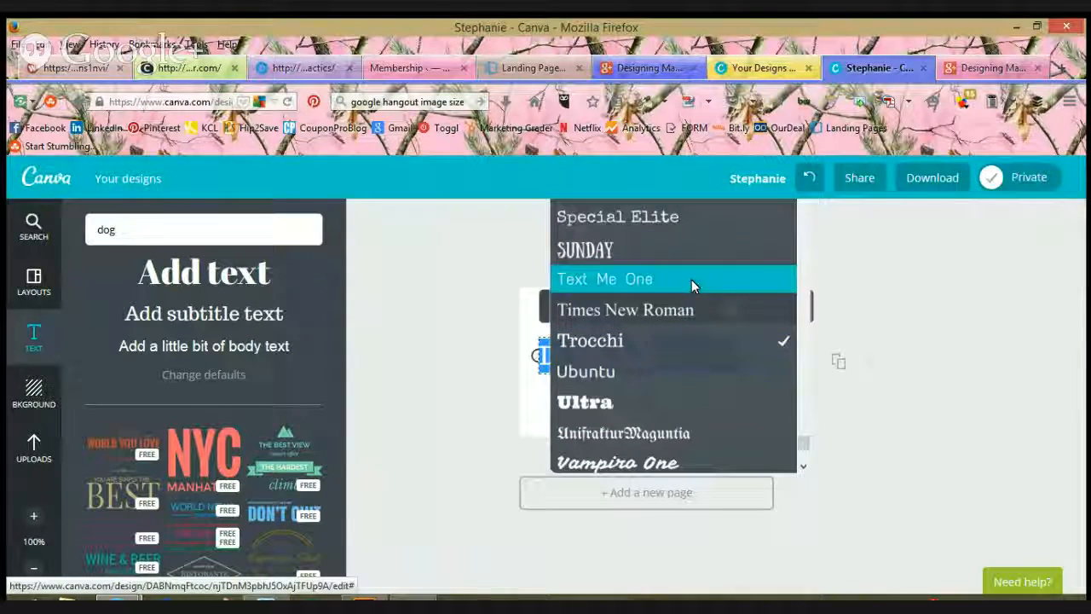
pyautogui.moveTo(805, 450)
pyautogui.mouseDown()
pyautogui.moveTo(807, 460)
pyautogui.moveTo(799, 434)
pyautogui.mouseUp()
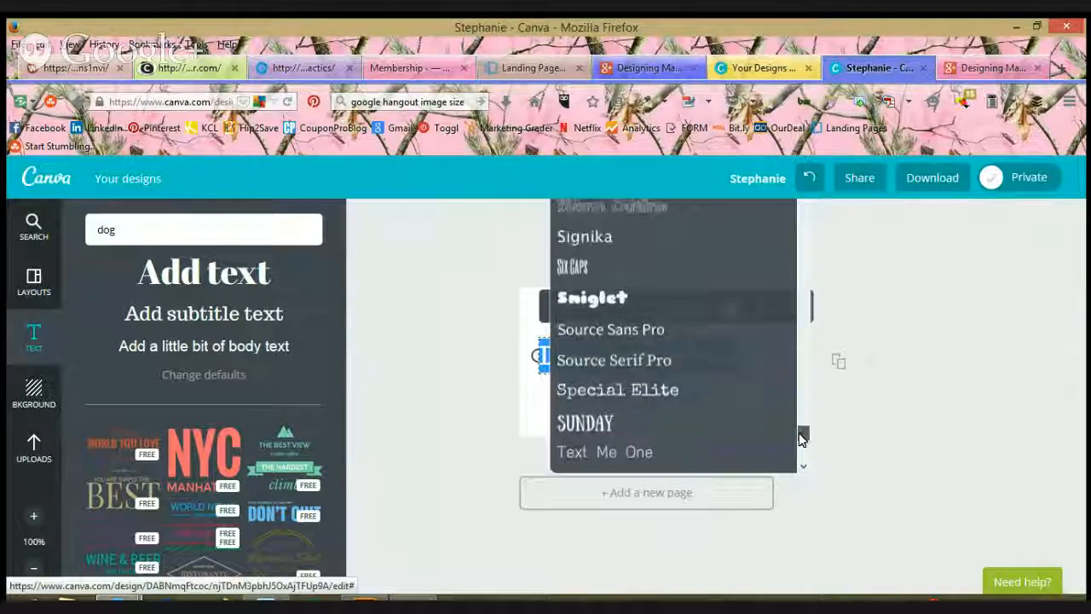
pyautogui.click(614, 270)
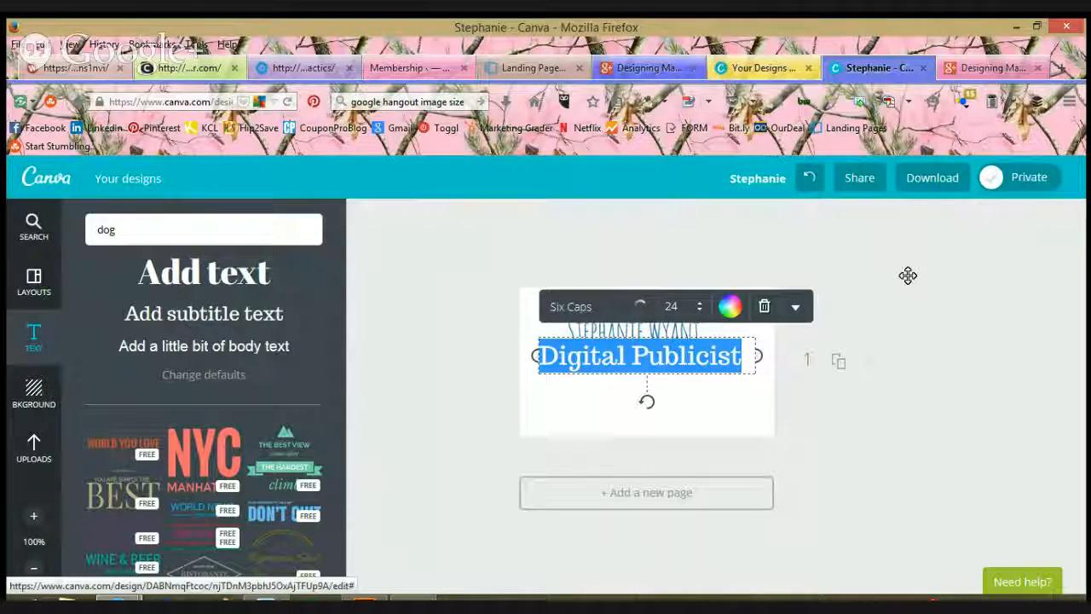
pyautogui.hotkey('alt', 'Tab')
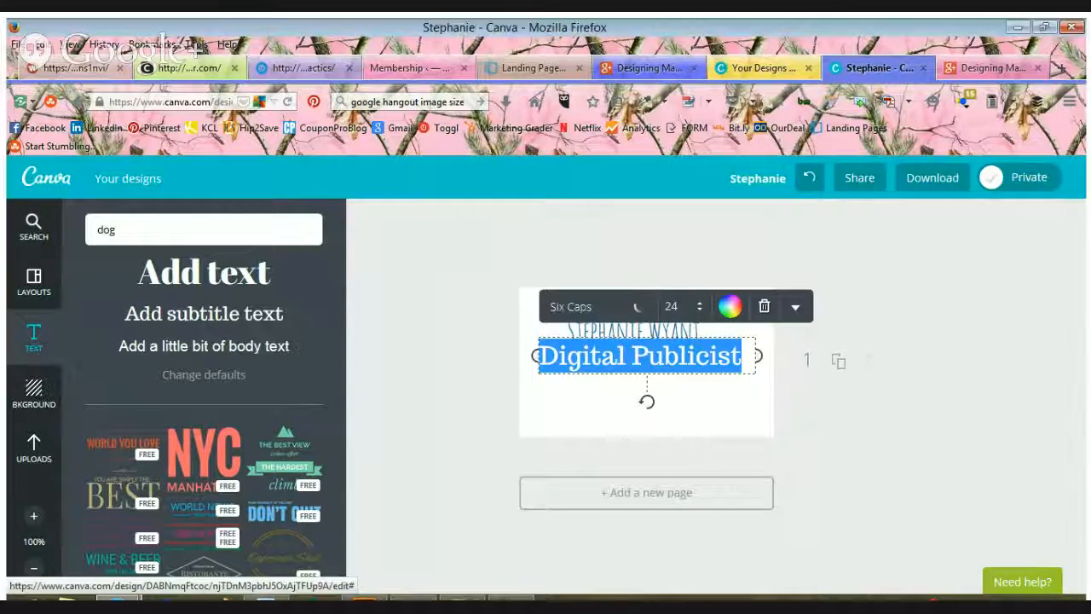
pyautogui.click(1078, 372)
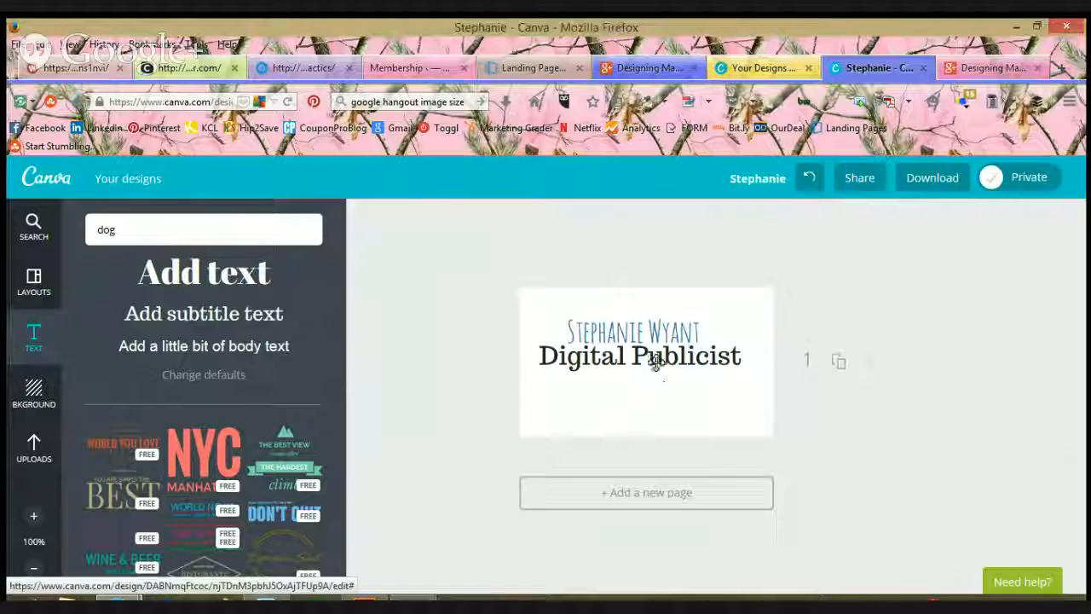
# - Shift the name and the subtitle slightly to the right on the card
pyautogui.moveTo(662, 361); pyautogui.dragTo(679, 328)
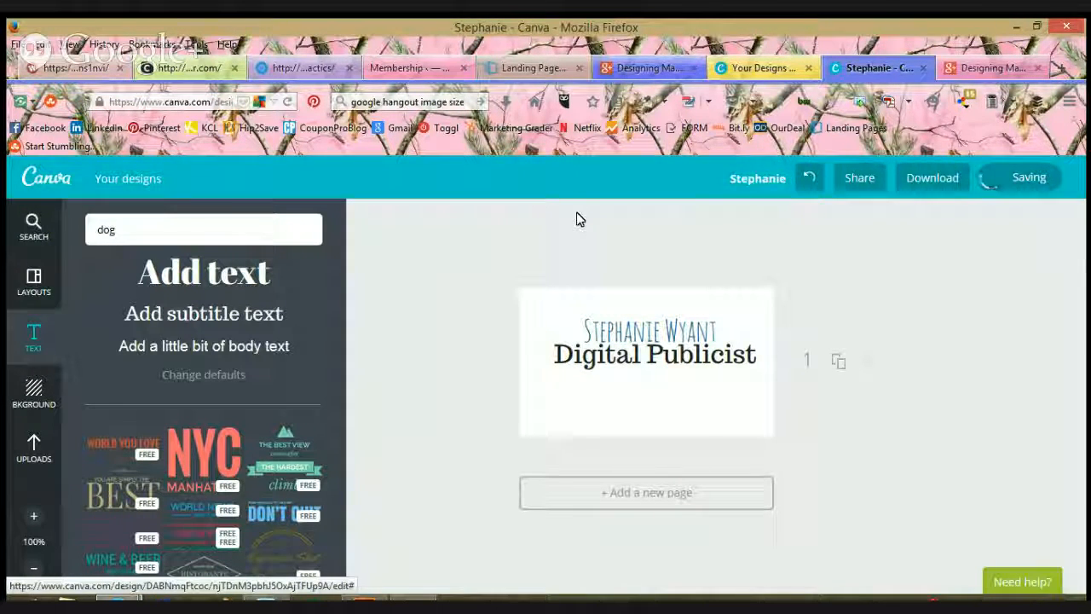
# - Clear the old "dog" term from the image search and look through the available element categories
pyautogui.click(38, 230)
pyautogui.click(153, 227)
pyautogui.press('BackSpace')
pyautogui.press('BackSpace')
pyautogui.press('BackSpace')
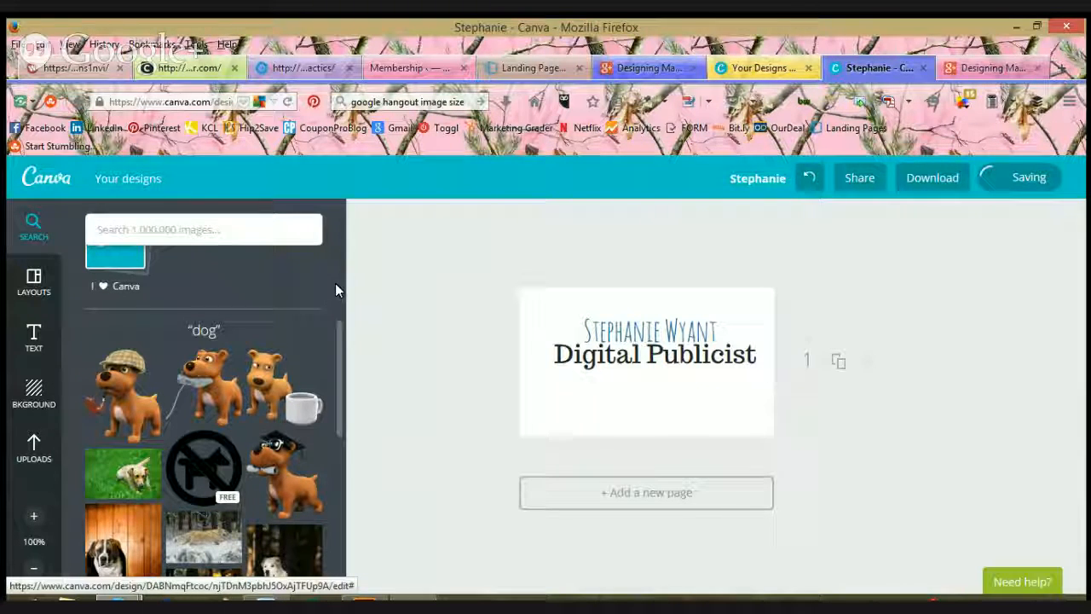
pyautogui.moveTo(340, 342); pyautogui.dragTo(336, 230)
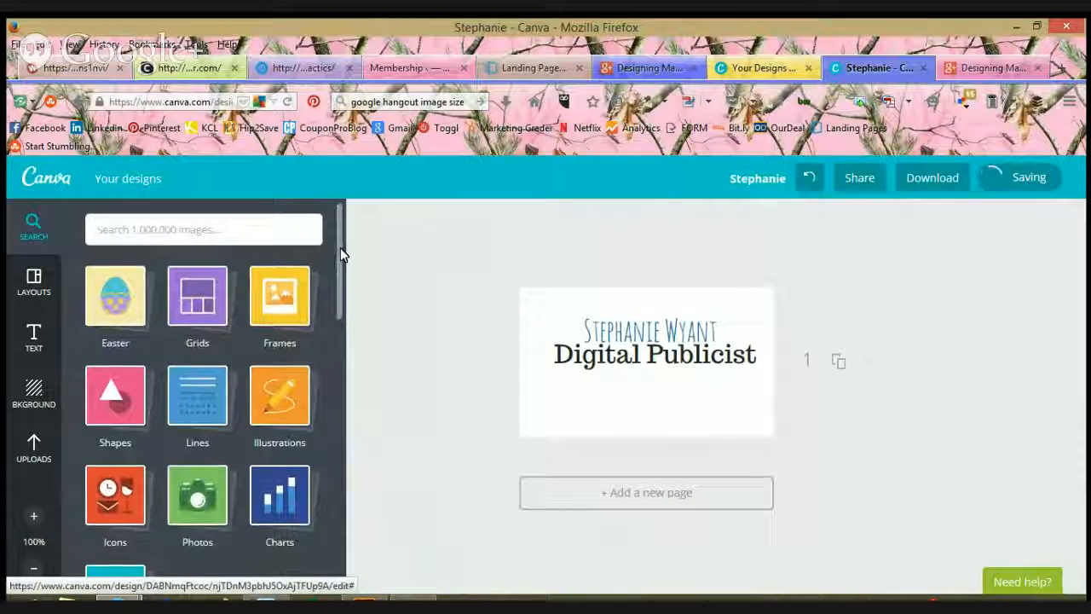
pyautogui.moveTo(342, 245); pyautogui.dragTo(340, 254)
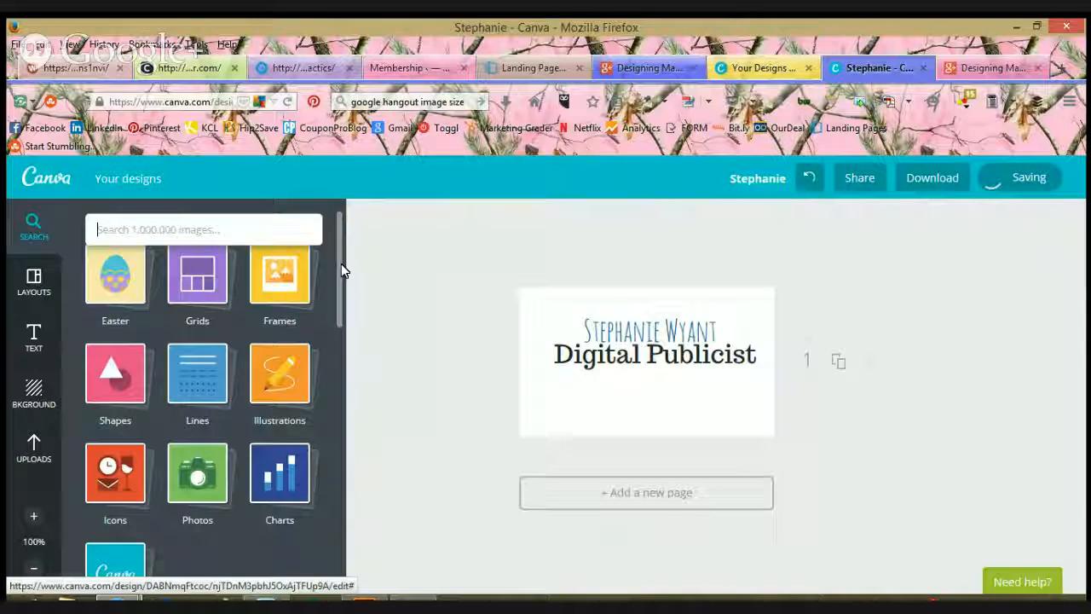
pyautogui.scroll(-1, 341, 264)
pyautogui.moveTo(341, 271); pyautogui.dragTo(335, 240)
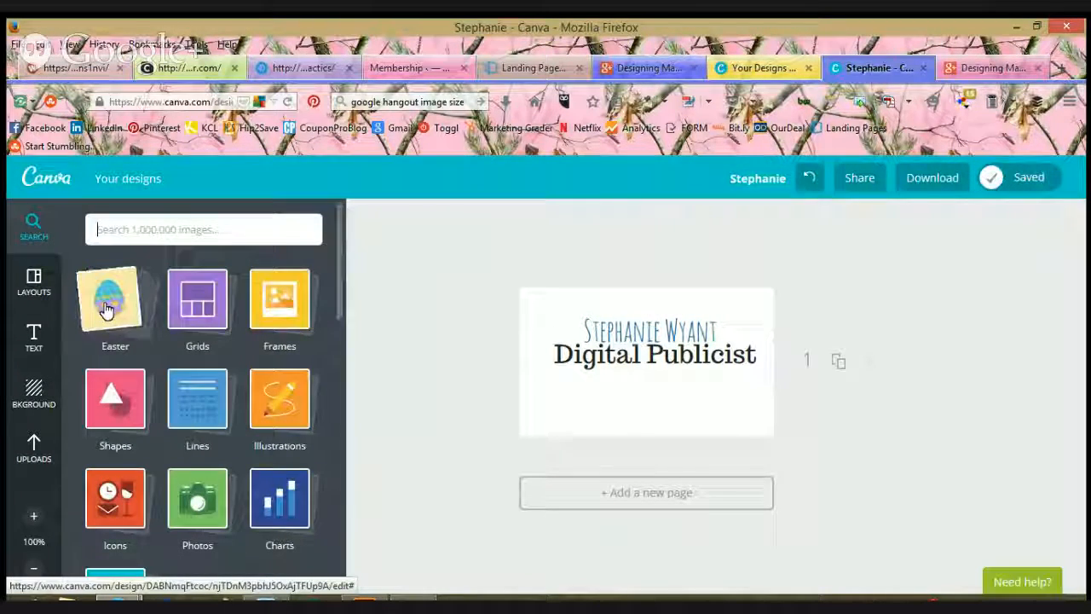
# - Browse the free graphics in the Easter category
pyautogui.click(292, 307)
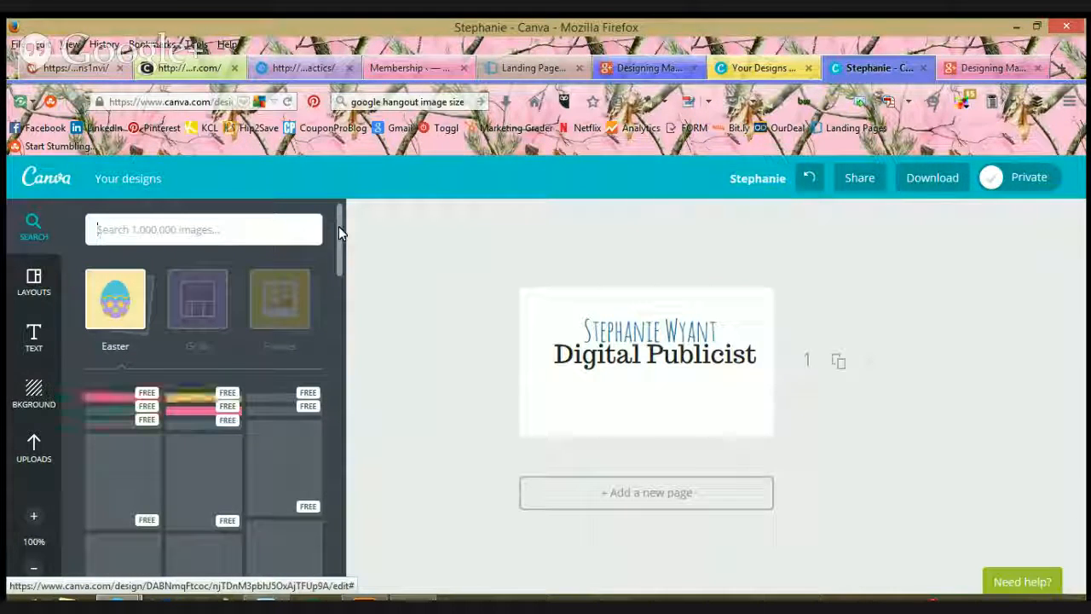
pyautogui.scroll(-1, 340, 241)
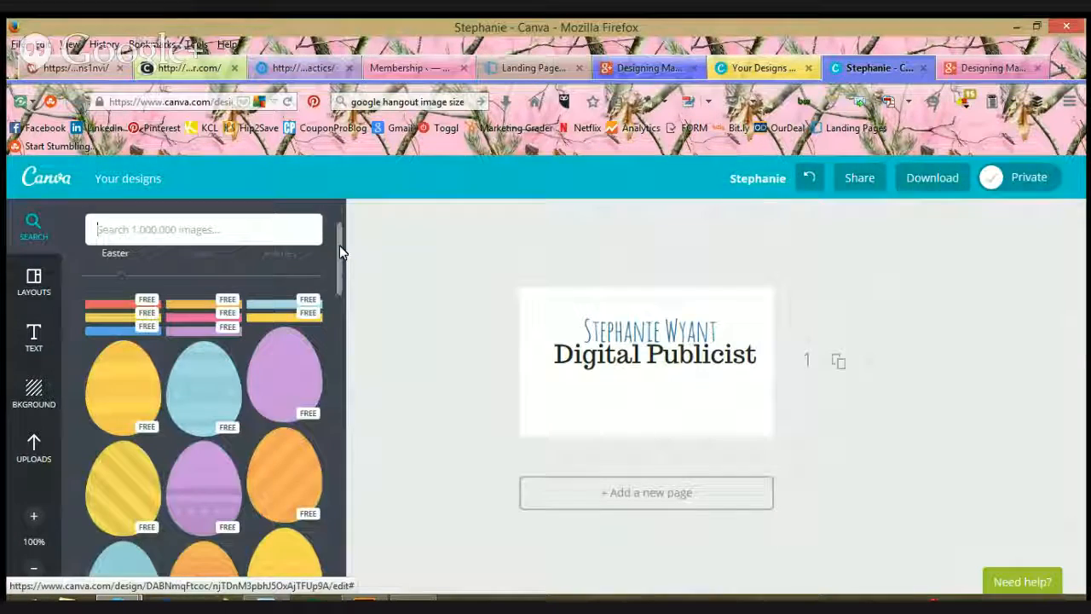
pyautogui.scroll(-4, 339, 282)
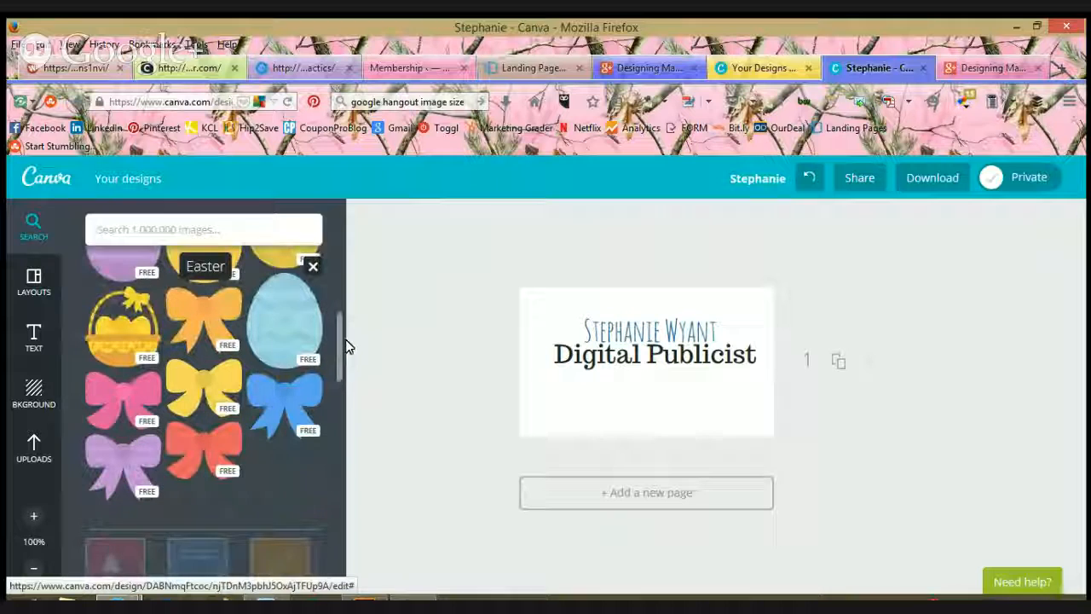
# - Search the image library for "health"
pyautogui.click(264, 225)
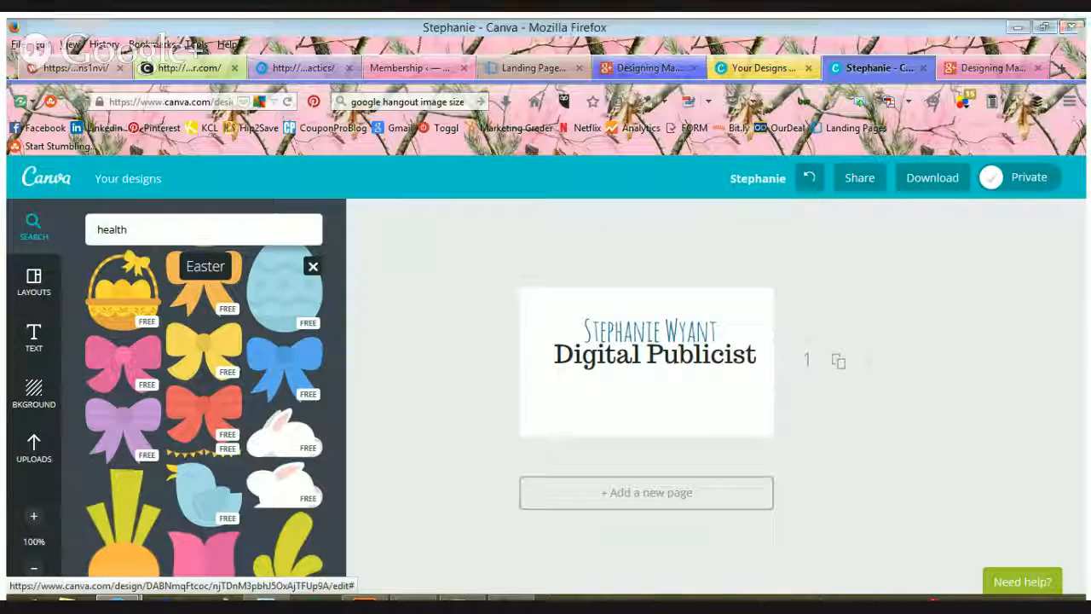
pyautogui.rightClick(365, 600)
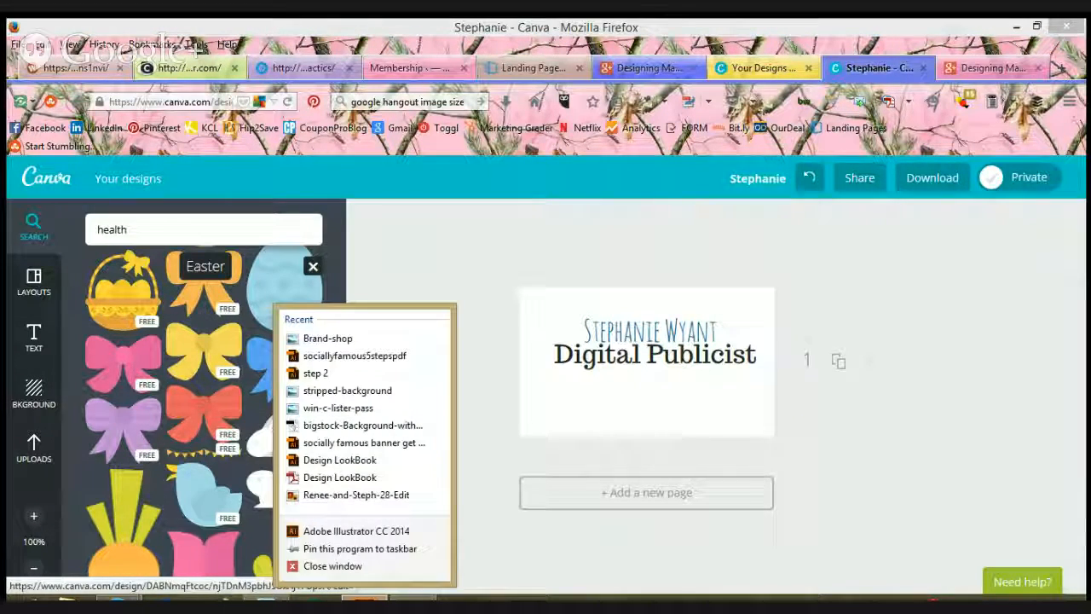
pyautogui.click(414, 261)
pyautogui.doubleClick(179, 234)
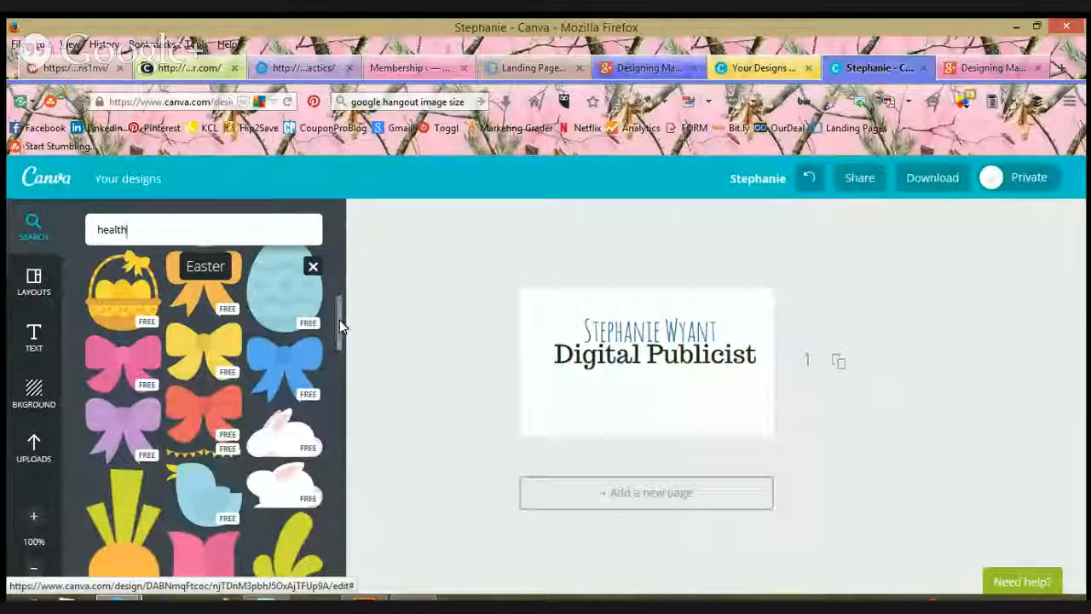
pyautogui.press('Return')
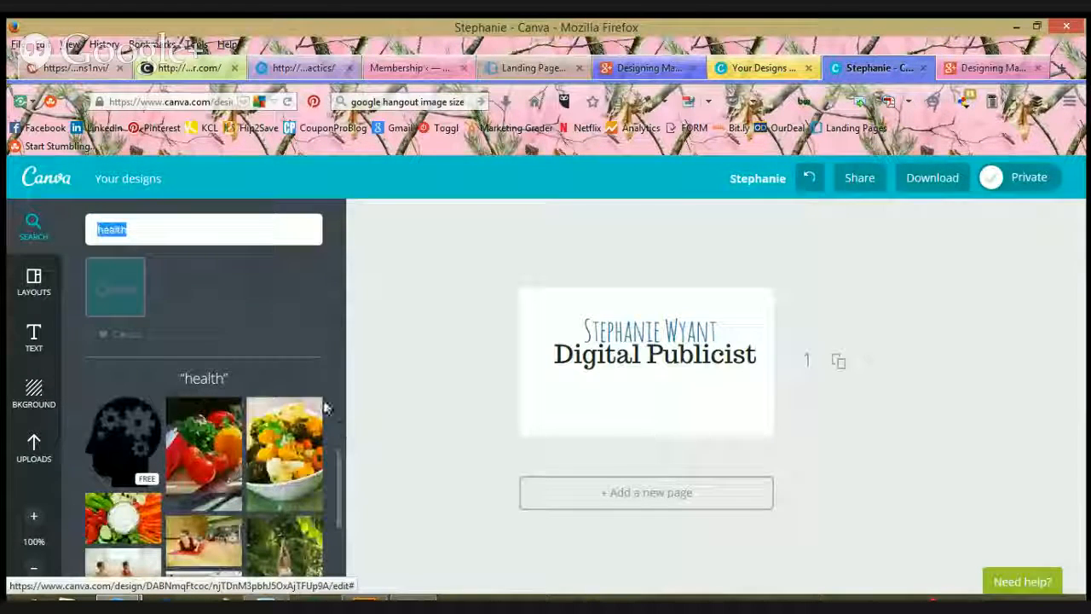
# - Add the free black head-with-gears graphic from the "health" results to the card
pyautogui.scroll(-5, 344, 515)
pyautogui.scroll(-2, 345, 542)
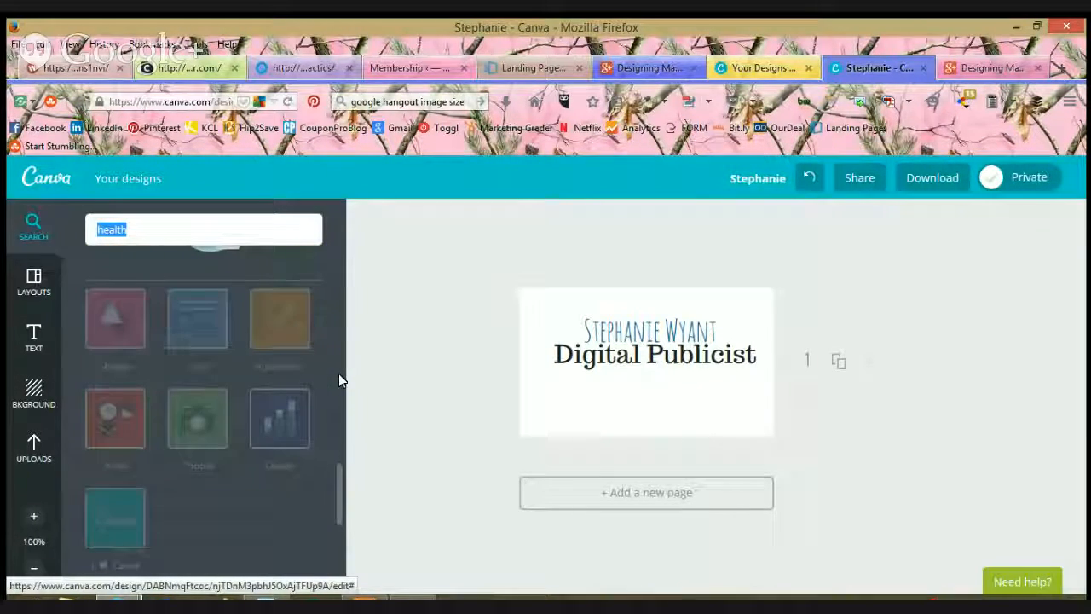
pyautogui.moveTo(338, 374); pyautogui.dragTo(342, 442)
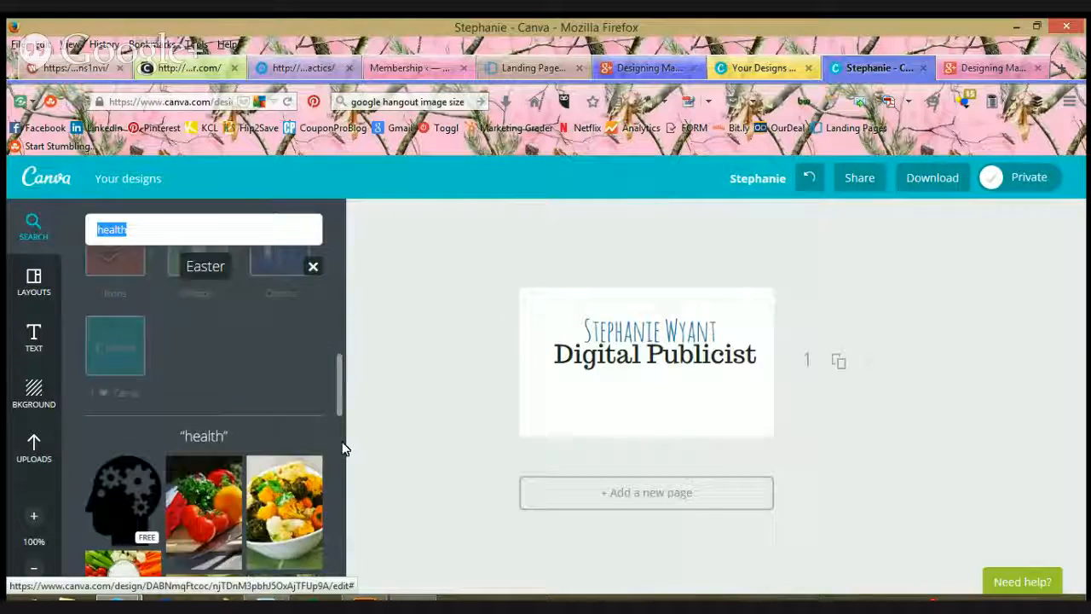
pyautogui.click(109, 443)
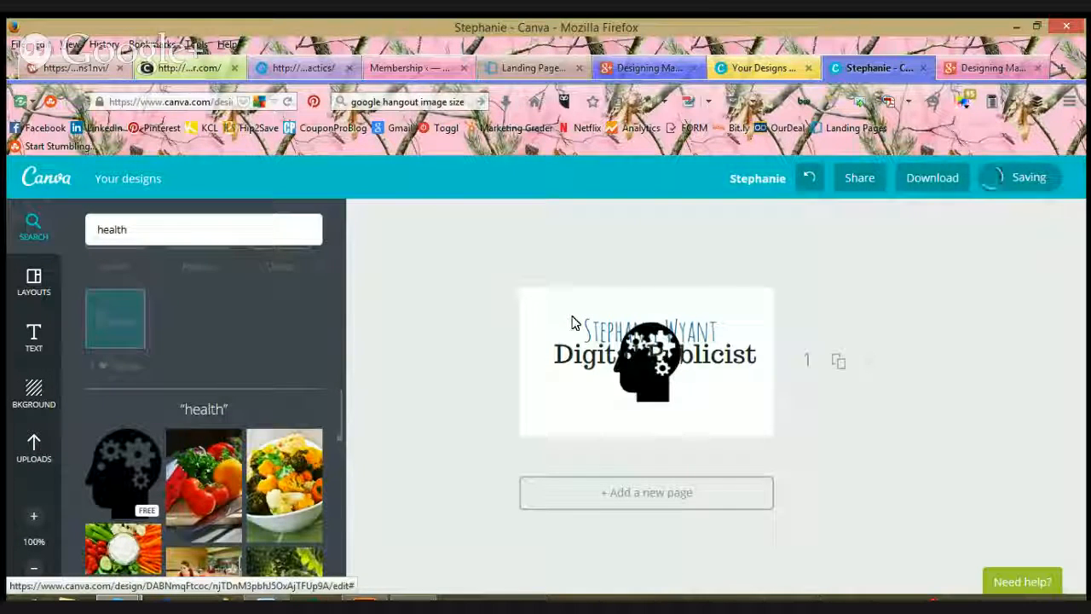
# - Move the head-with-gears graphic down to the card's bottom edge, below the text
pyautogui.click(658, 384)
pyautogui.moveTo(652, 385); pyautogui.dragTo(660, 419)
# - Move the name and the "Digital Publicist" subtitle up toward the card's top edge, clear of the head graphic
pyautogui.click(595, 266)
pyautogui.moveTo(640, 334); pyautogui.dragTo(641, 311)
pyautogui.moveTo(673, 359); pyautogui.dragTo(658, 338)
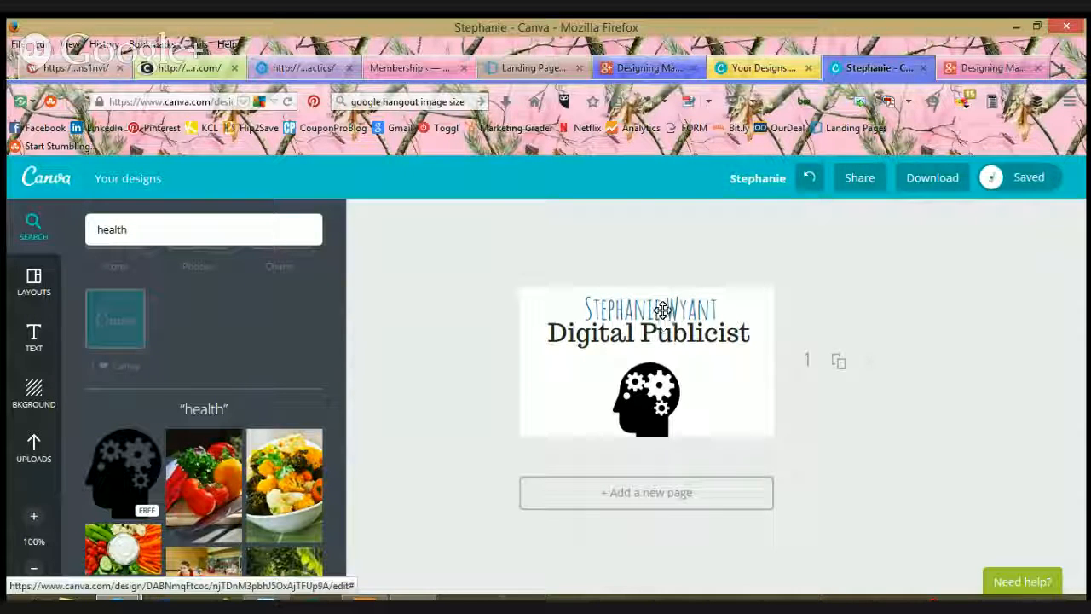
pyautogui.click(659, 310)
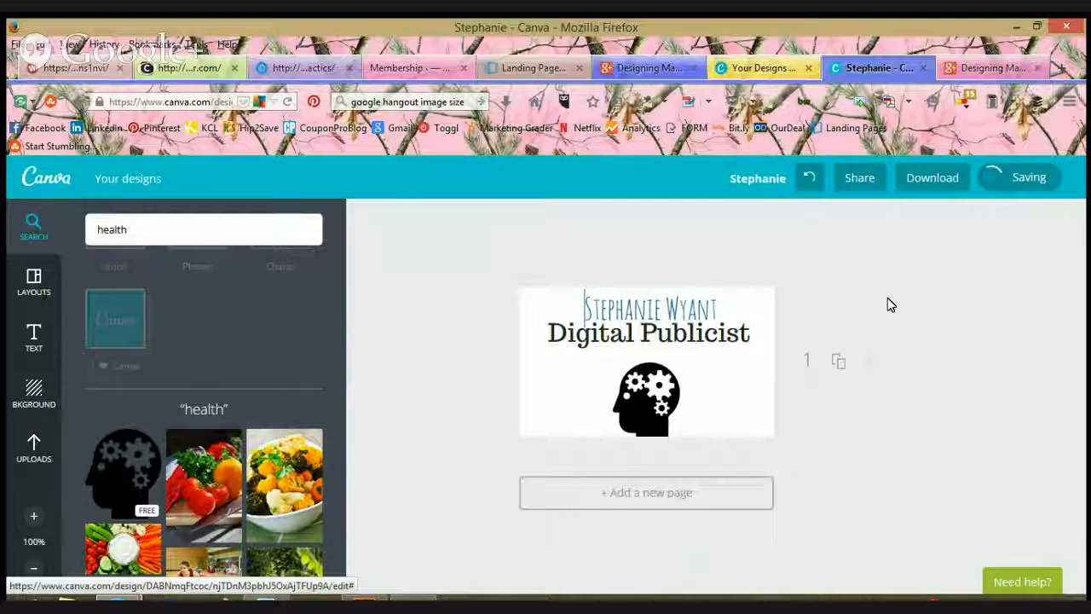
pyautogui.click(890, 376)
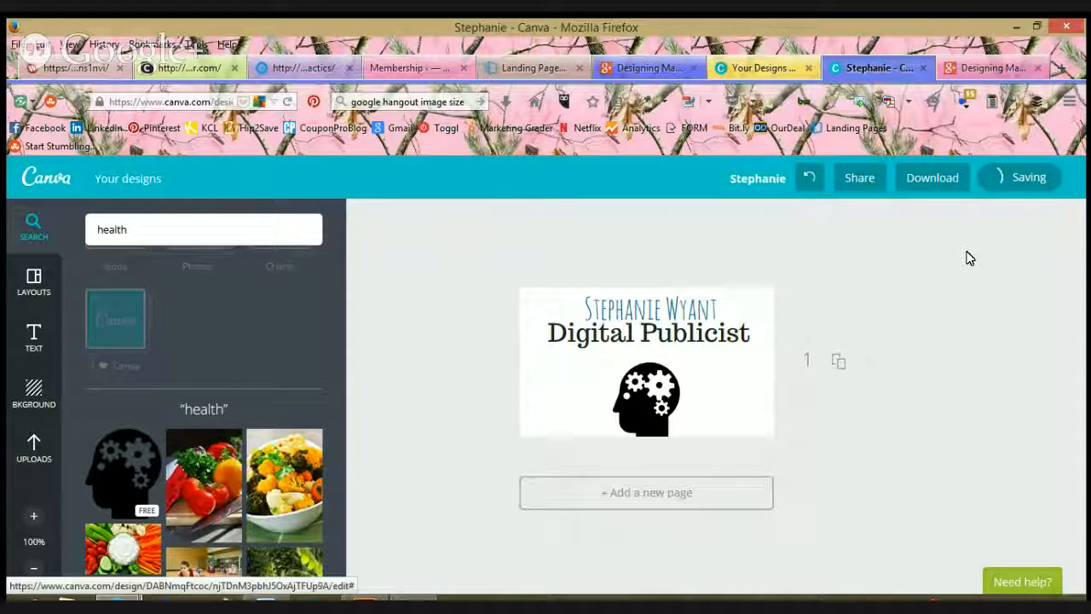
# - Download the business card as an image and dismiss the confirmation dialog
pyautogui.click(927, 184)
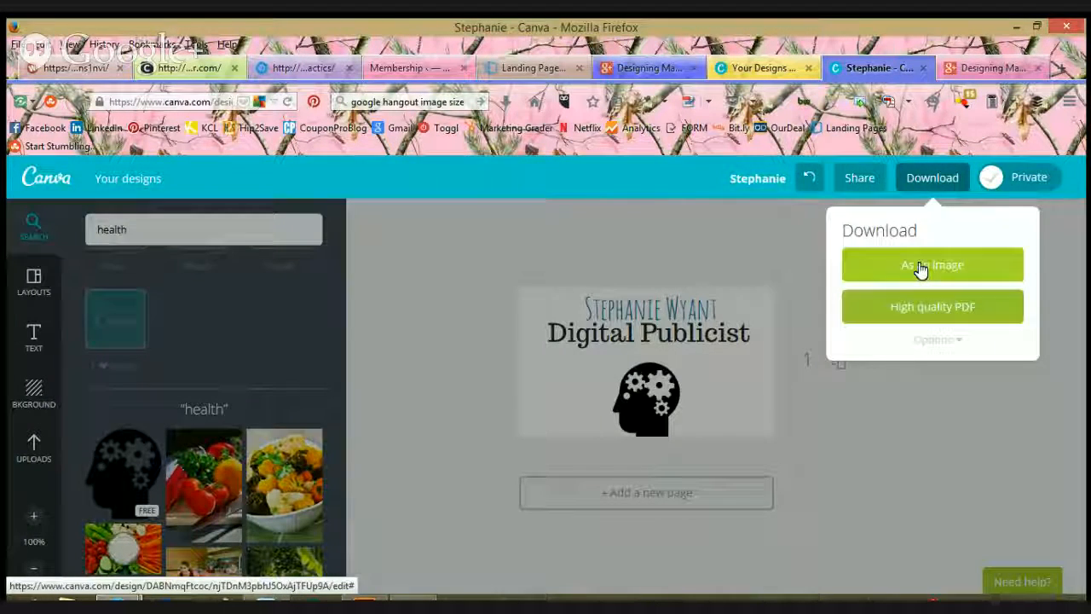
pyautogui.click(921, 270)
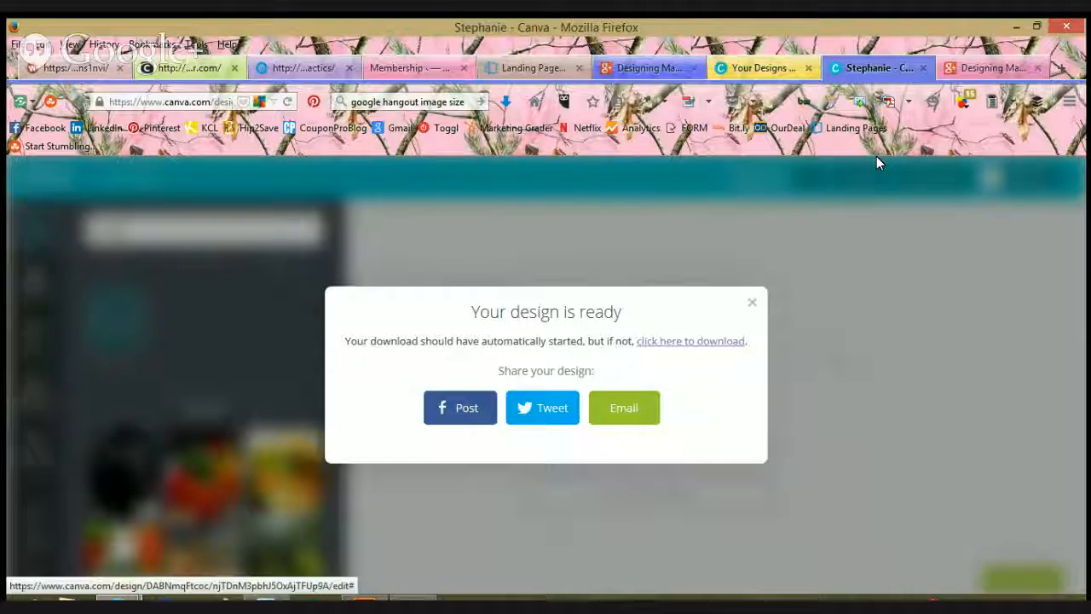
pyautogui.hotkey('alt', 'Tab')
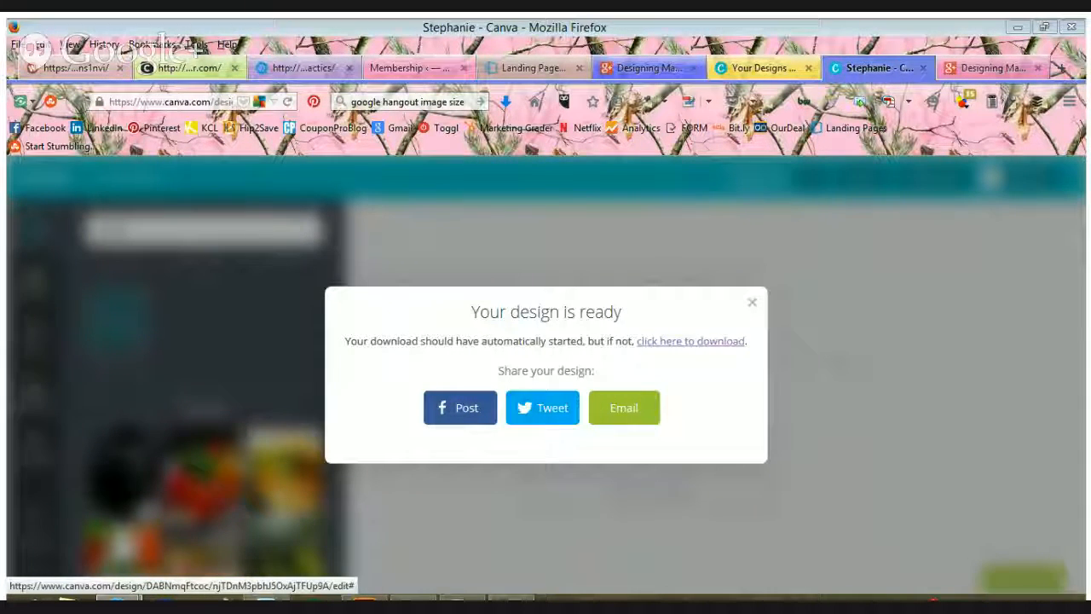
pyautogui.click(752, 305)
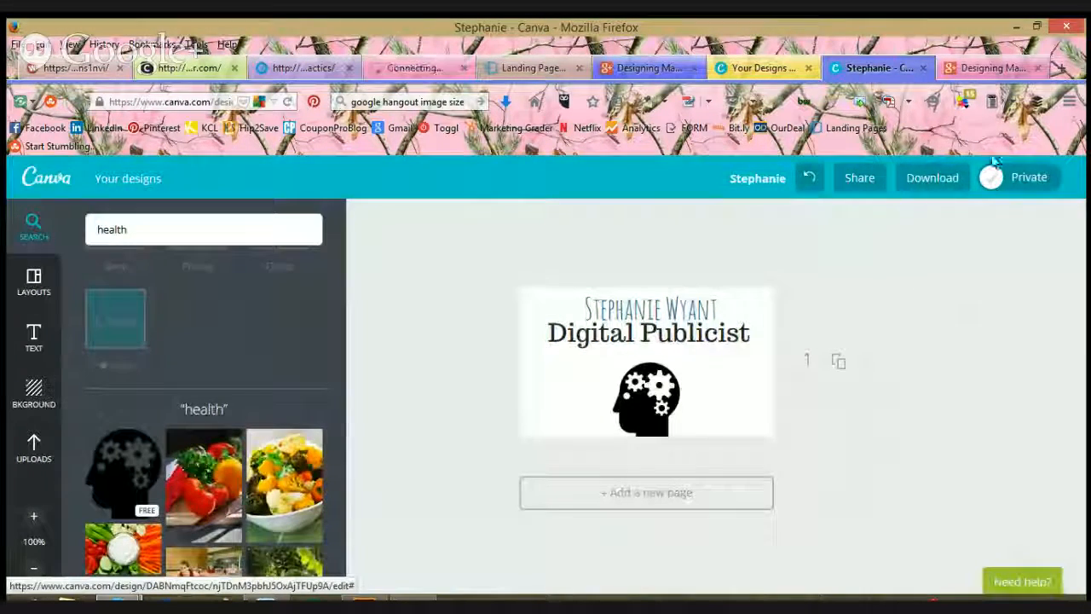
# - Show the download options, download all pages as a high quality PDF without crop marks, and dismiss the confirmation dialog
pyautogui.click(955, 180)
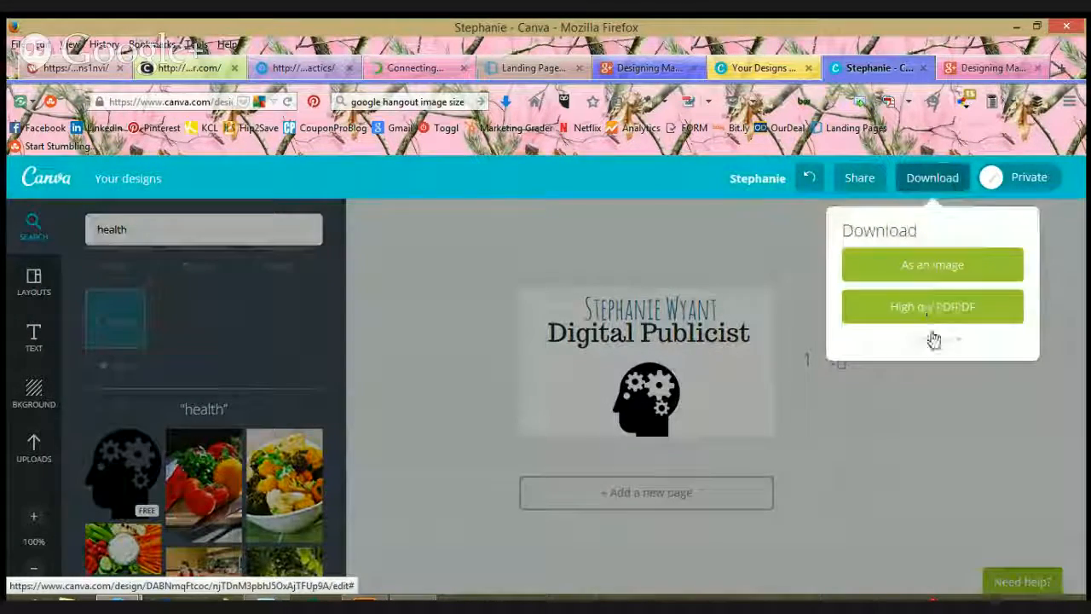
pyautogui.click(938, 339)
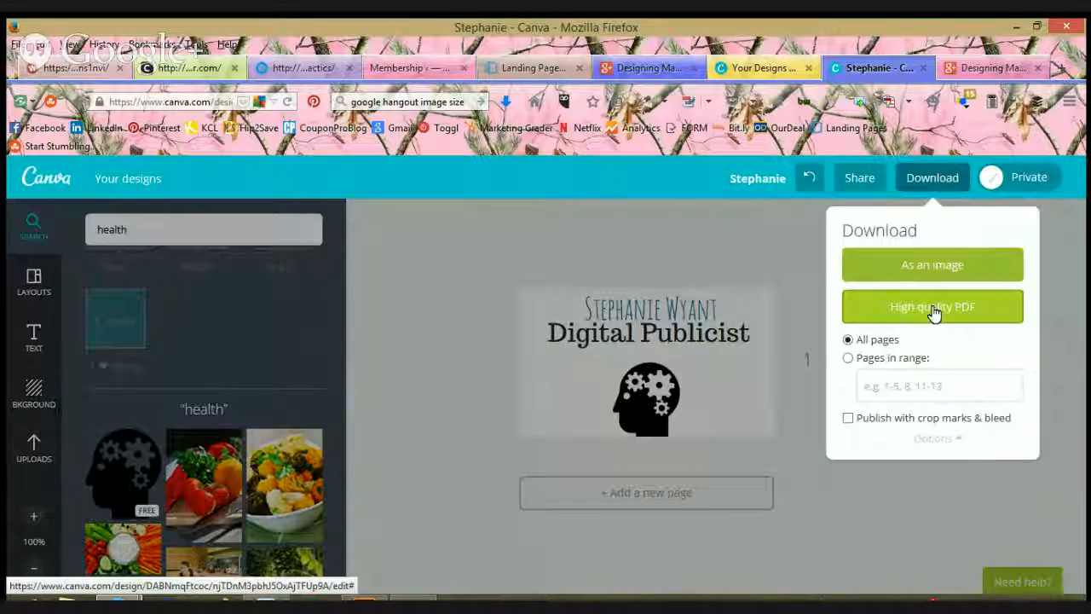
pyautogui.click(934, 309)
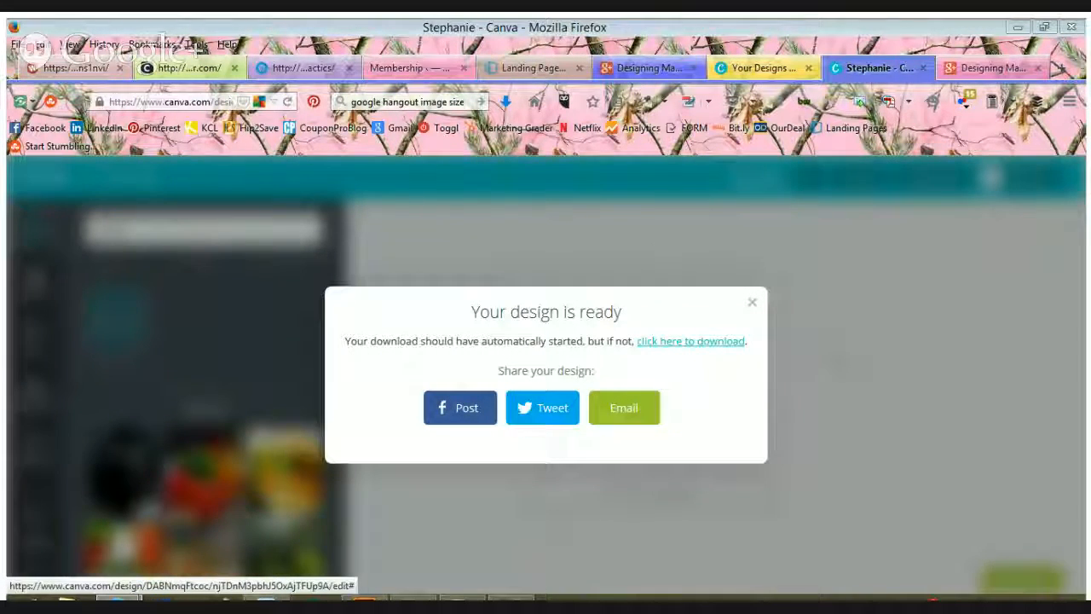
pyautogui.click(554, 537)
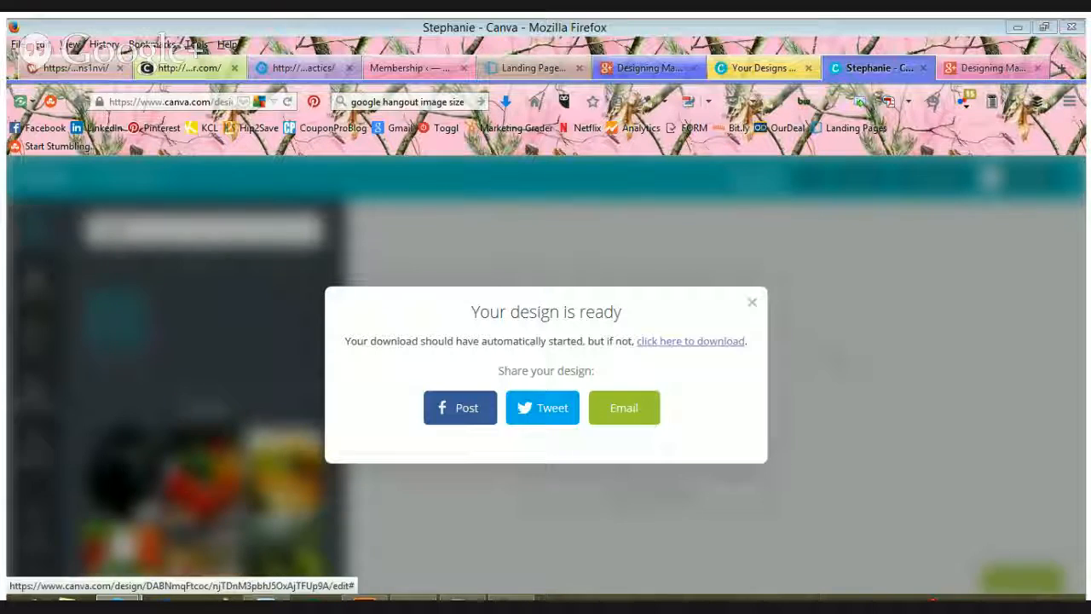
pyautogui.click(822, 188)
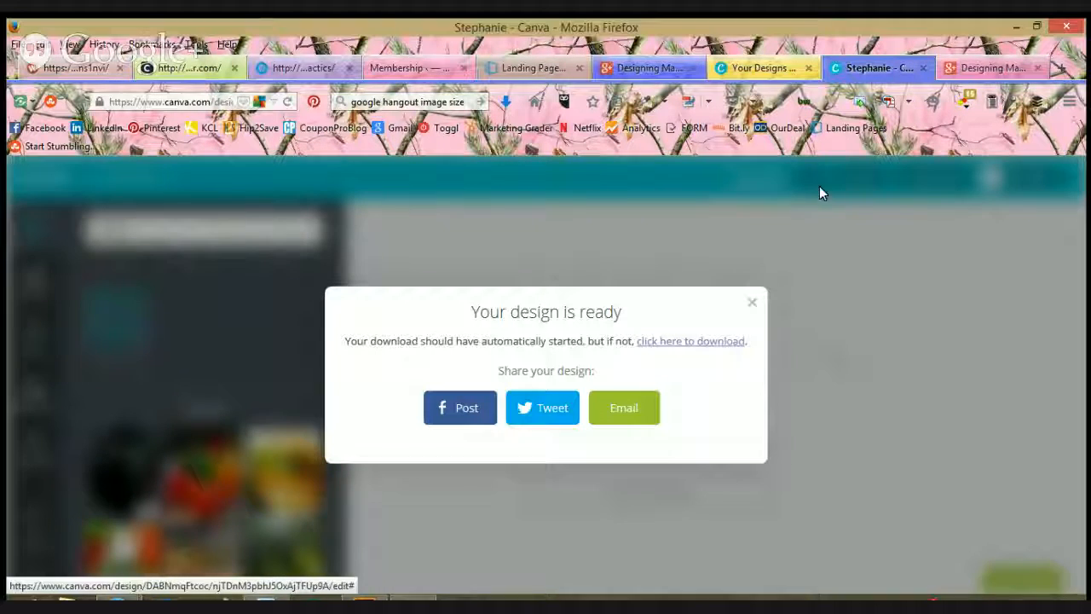
pyautogui.click(870, 343)
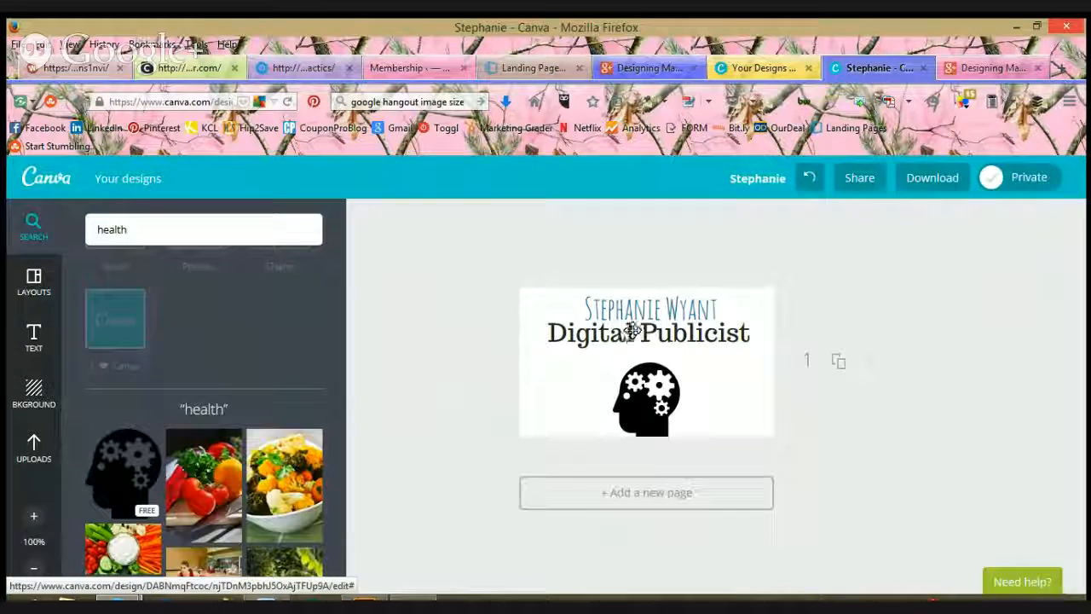
# - Nudge the "Digital Publicist" subtitle slightly to the right, then close the business card design and confirm leaving the page
pyautogui.moveTo(632, 336); pyautogui.dragTo(638, 336)
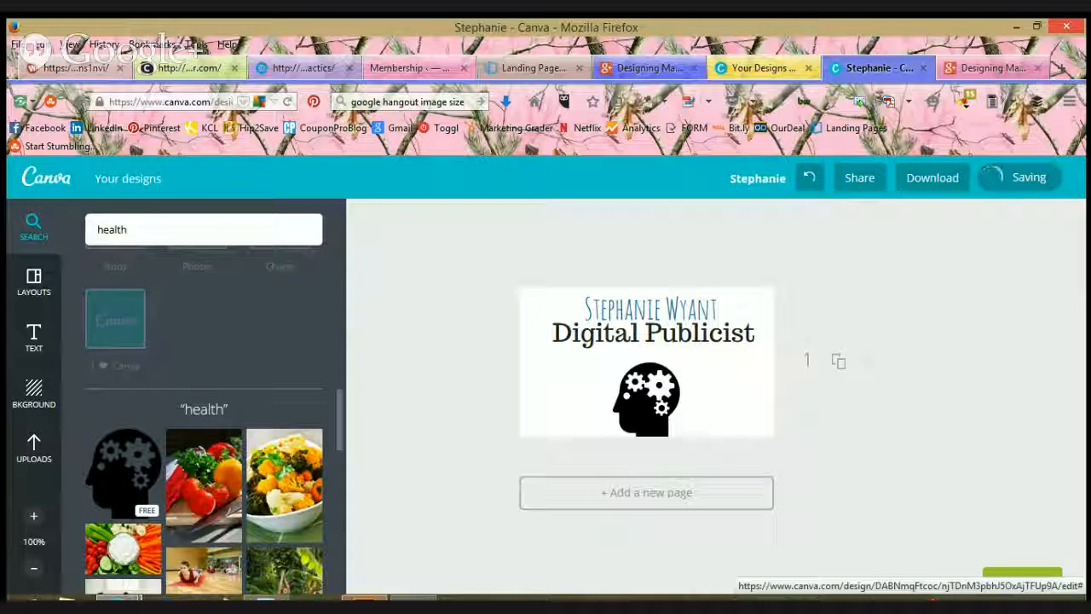
pyautogui.click(365, 599)
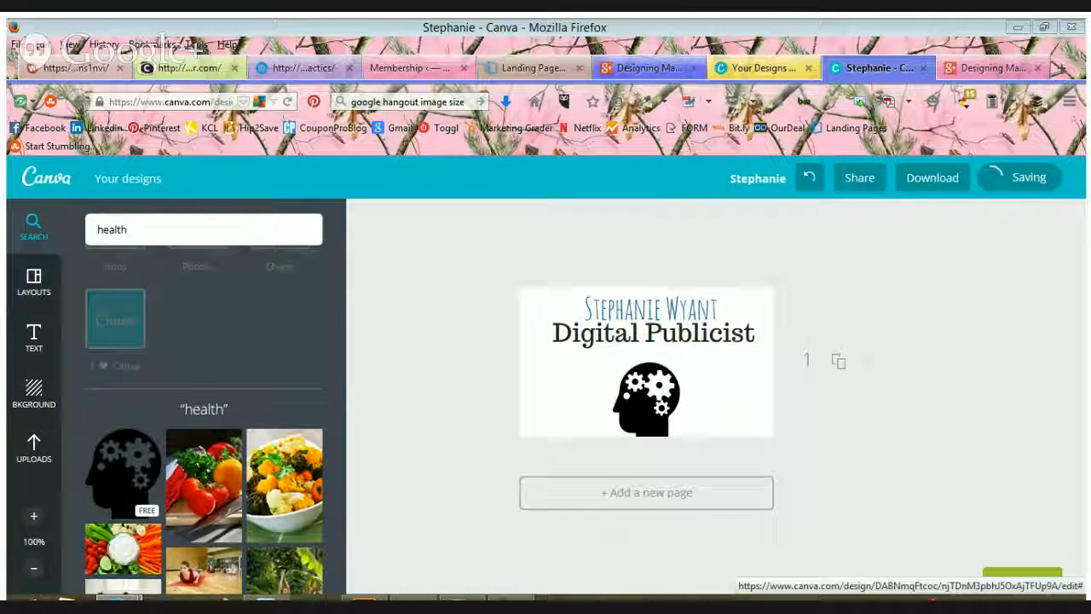
pyautogui.click(930, 79)
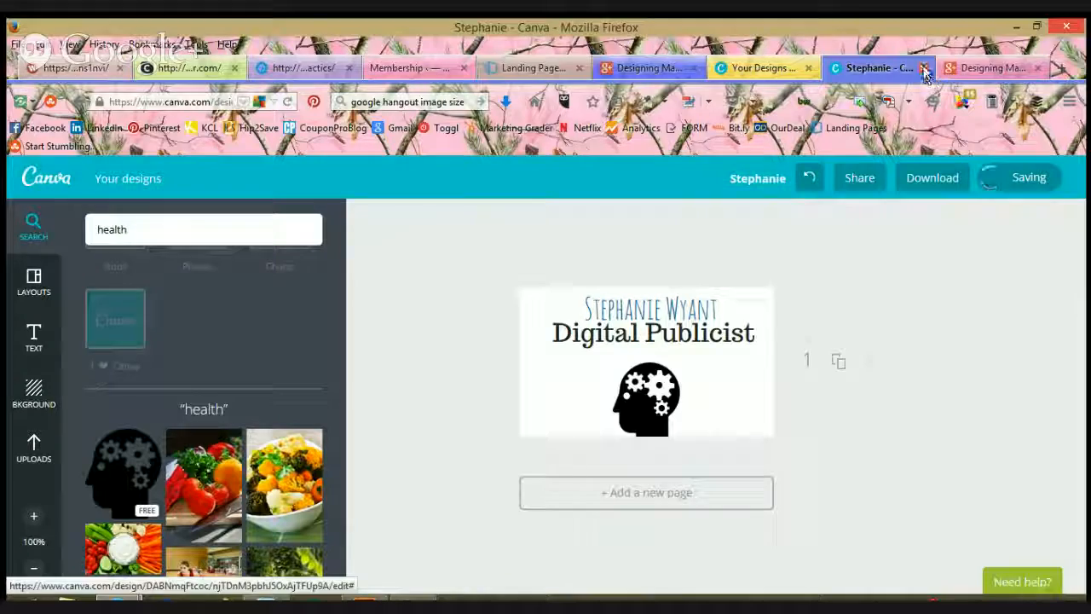
pyautogui.click(925, 68)
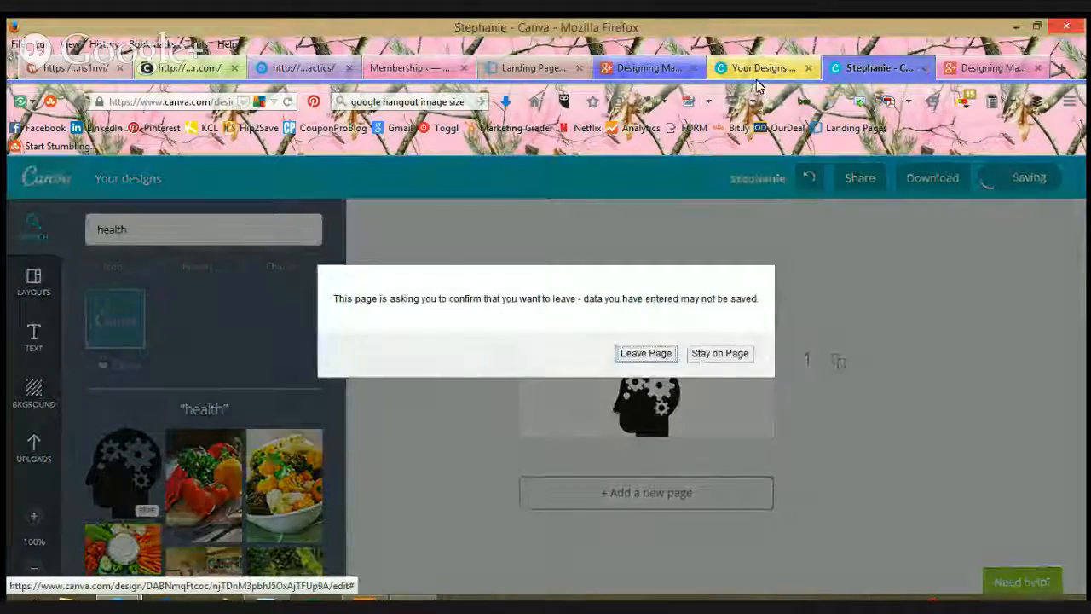
pyautogui.click(648, 352)
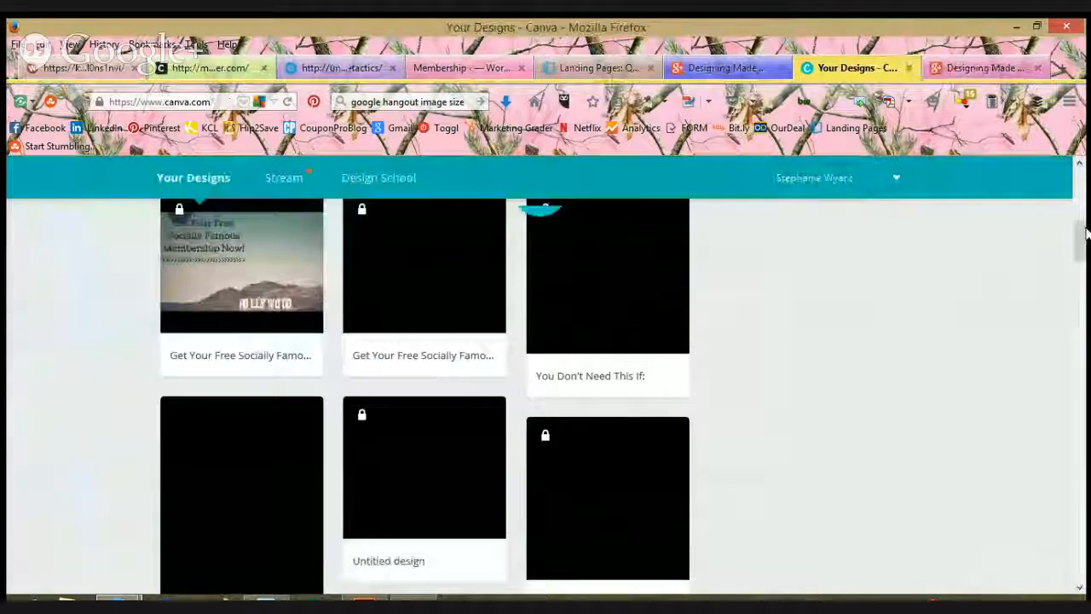
# - Start a new Instagram Post design from the design types on the Your Designs page
pyautogui.moveTo(1083, 232); pyautogui.dragTo(1083, 196)
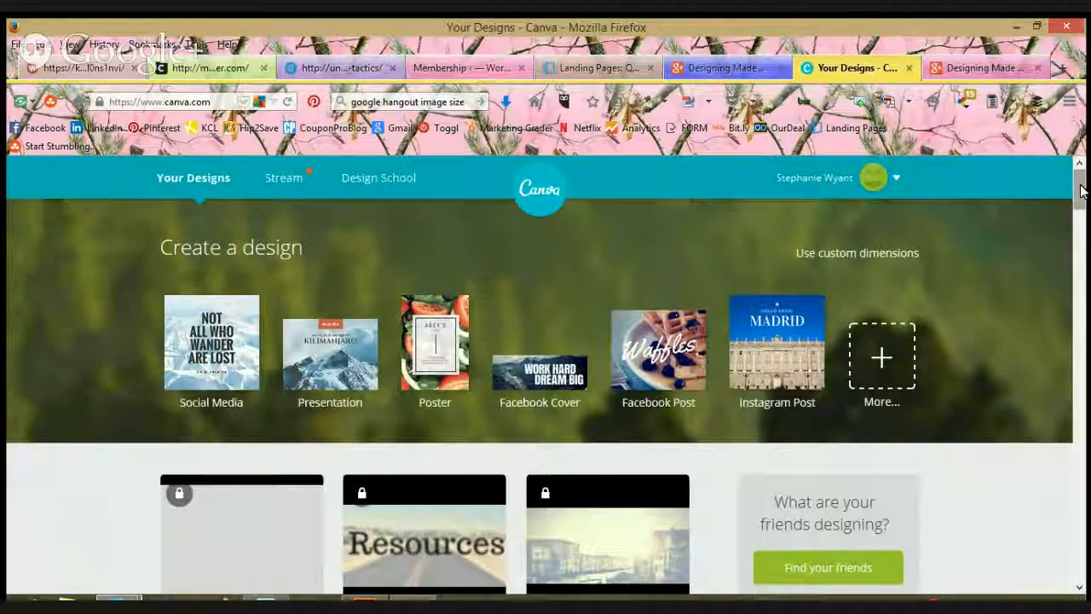
pyautogui.moveTo(1080, 191); pyautogui.dragTo(1086, 151)
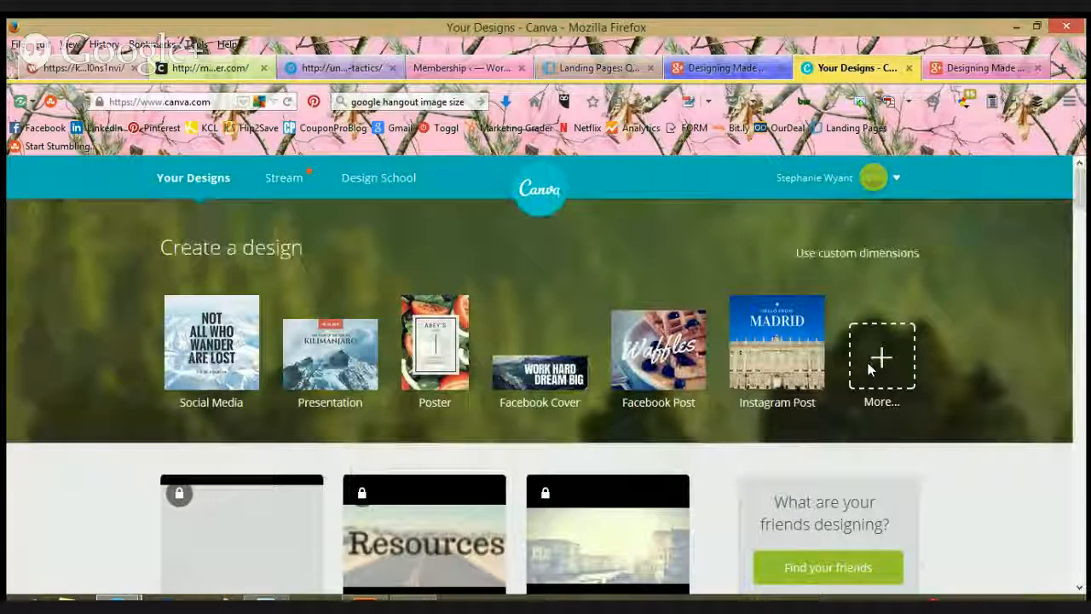
pyautogui.click(767, 345)
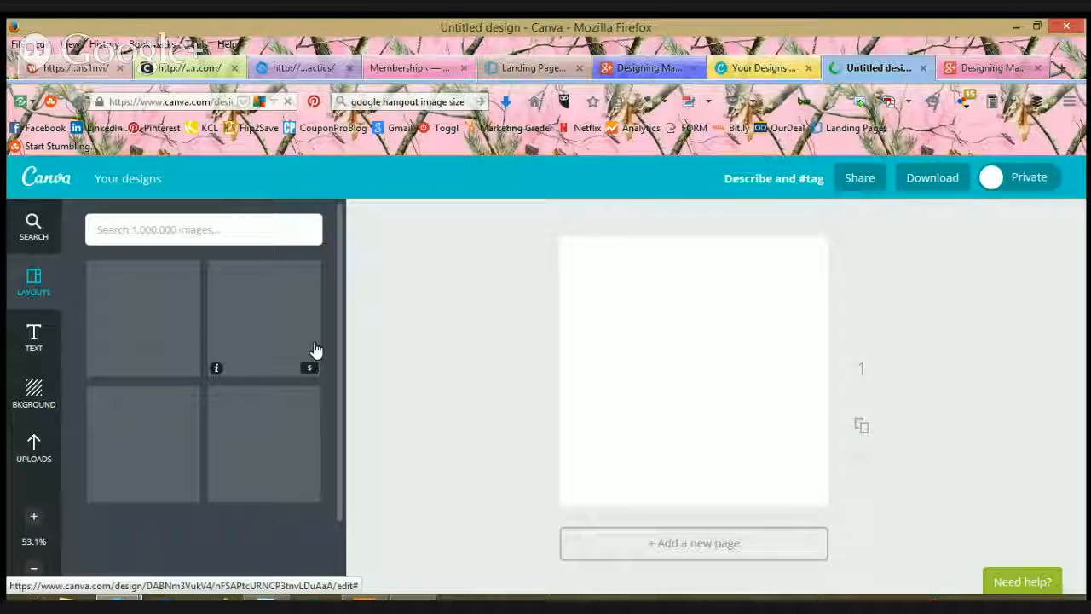
# - Browse the available layouts, then place the uploaded forest path photo on the blank square canvas
pyautogui.click(34, 450)
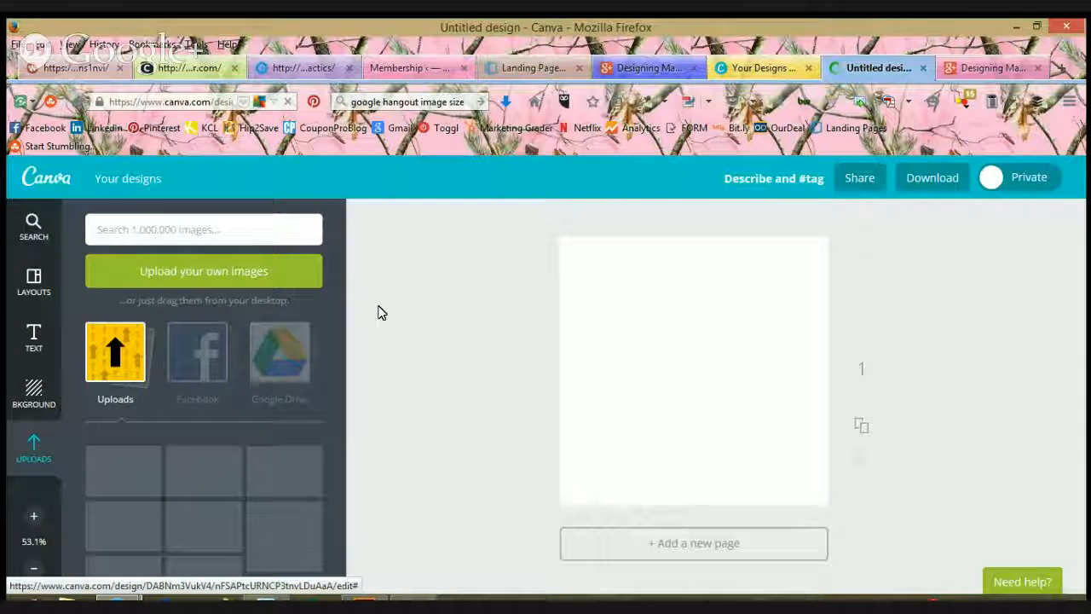
pyautogui.click(34, 284)
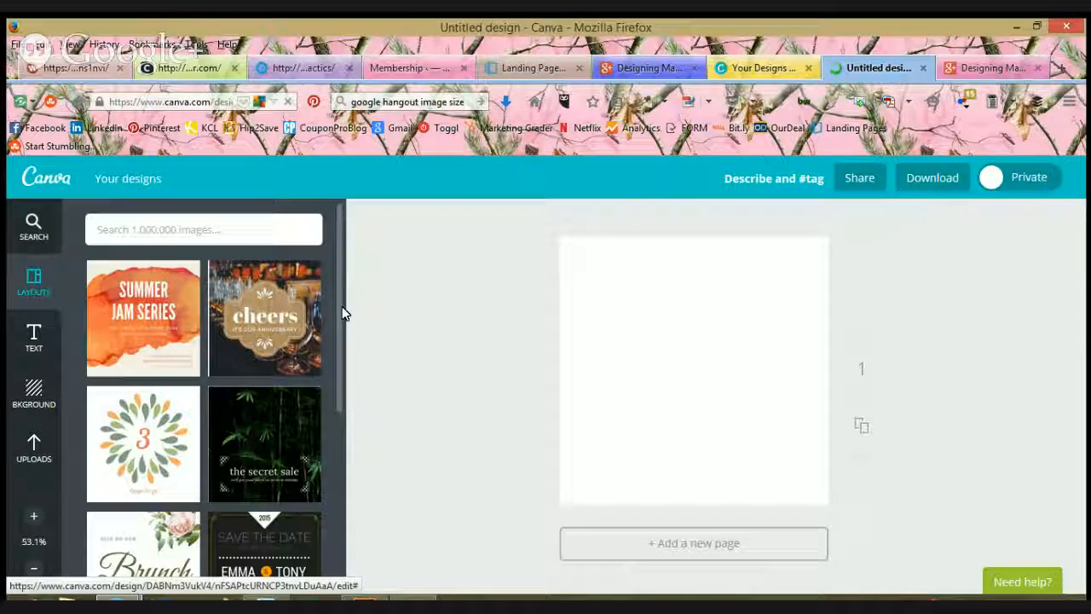
pyautogui.scroll(-2, 339, 325)
pyautogui.moveTo(335, 418); pyautogui.dragTo(334, 367)
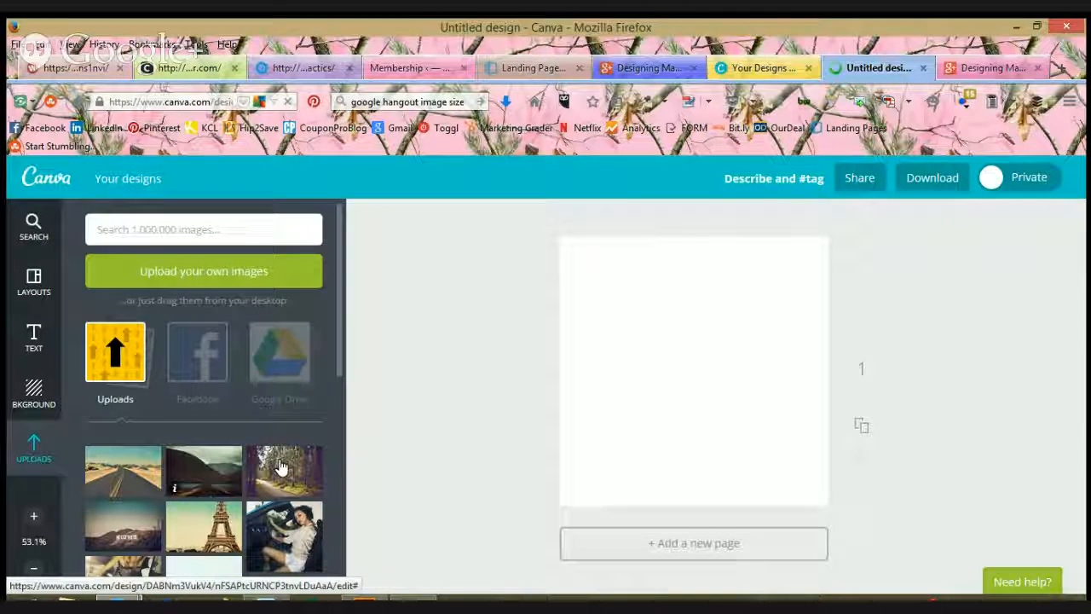
pyautogui.moveTo(282, 467); pyautogui.dragTo(546, 318)
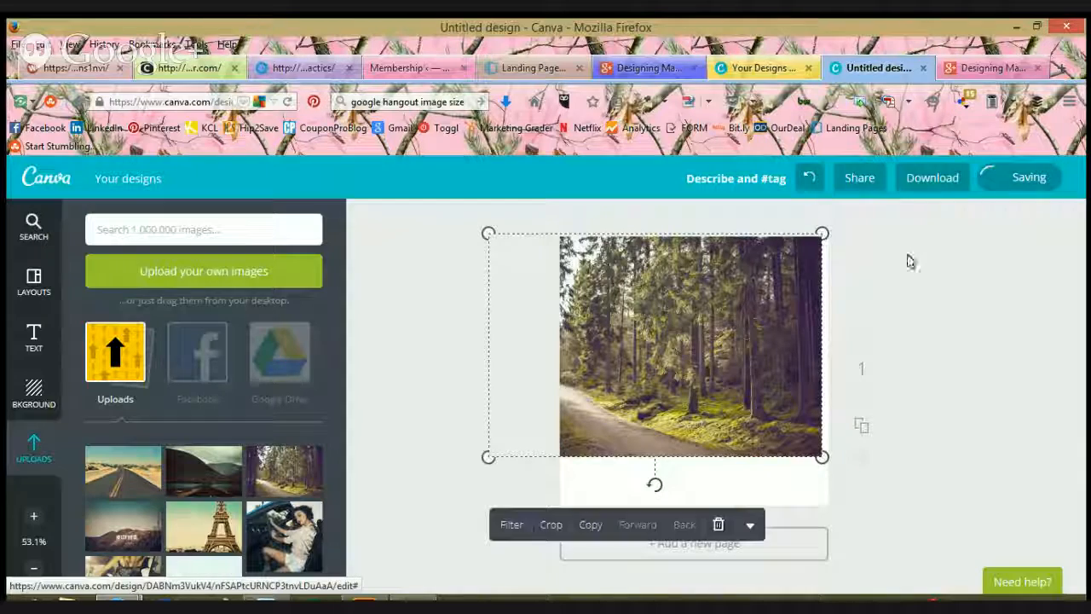
# - Enlarge the forest photo until it fills the square canvas down to its lower edge
pyautogui.moveTo(821, 457); pyautogui.dragTo(892, 517)
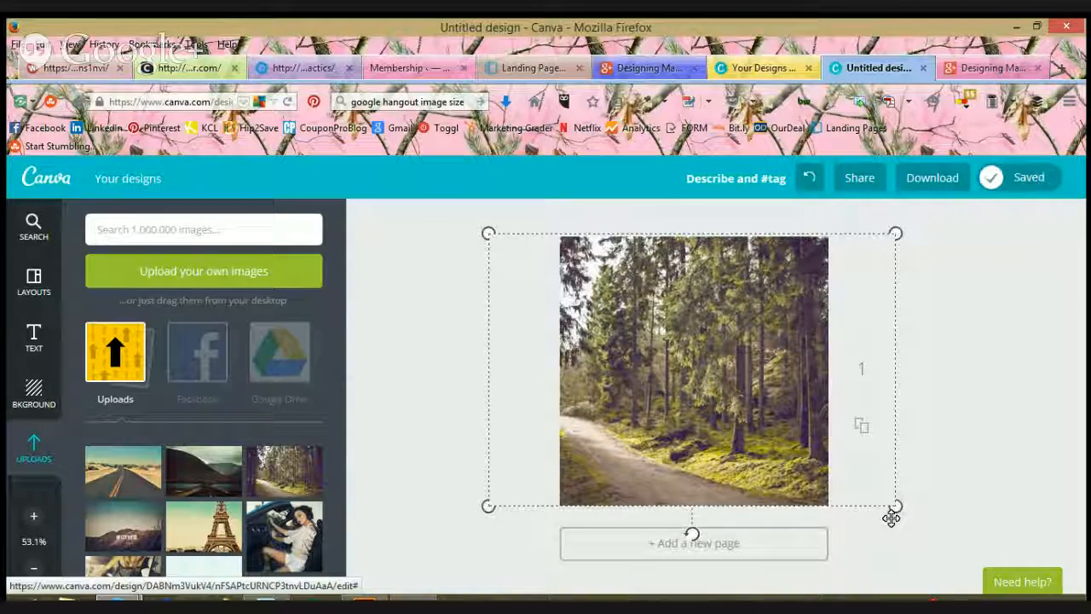
pyautogui.moveTo(897, 232); pyautogui.dragTo(892, 237)
pyautogui.click(947, 250)
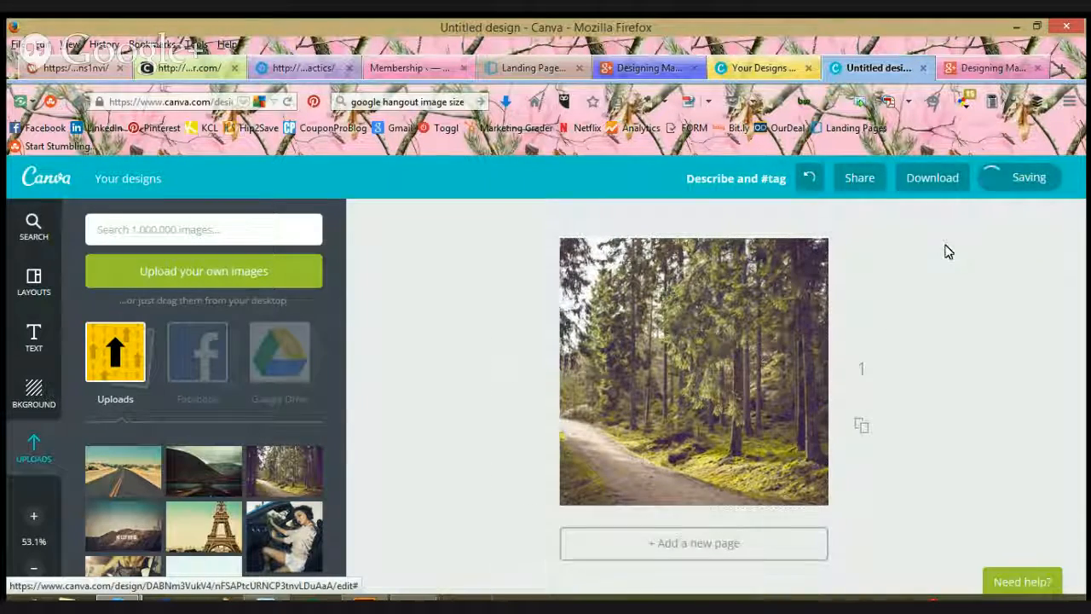
# - Shift the forest photo to the right and enlarge it slightly from its upper-left corner to cover the canvas's top edge
pyautogui.click(682, 330)
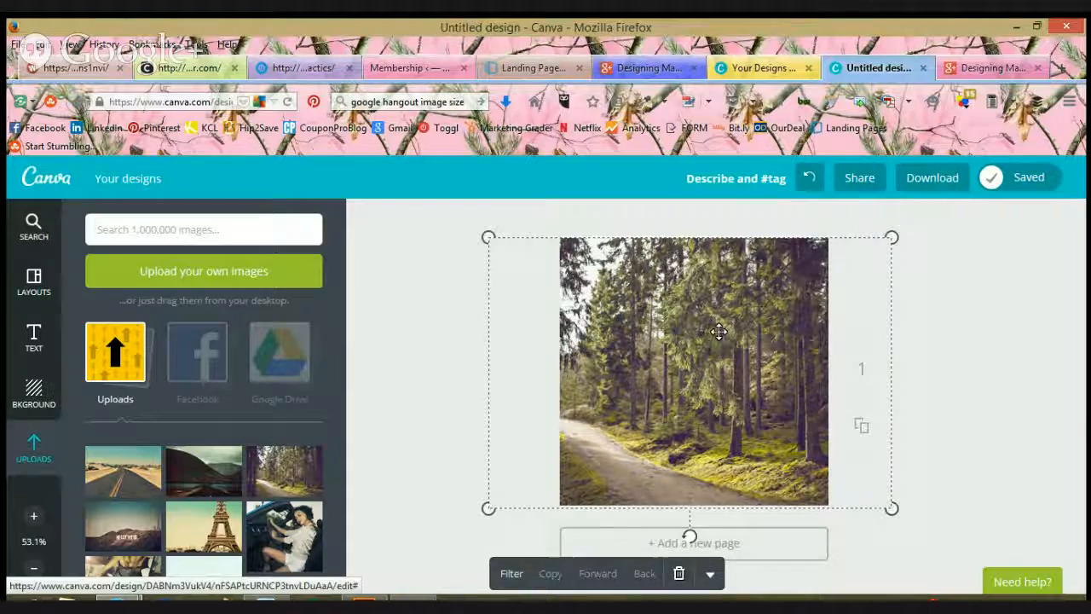
pyautogui.moveTo(682, 331); pyautogui.dragTo(719, 331)
pyautogui.click(1001, 319)
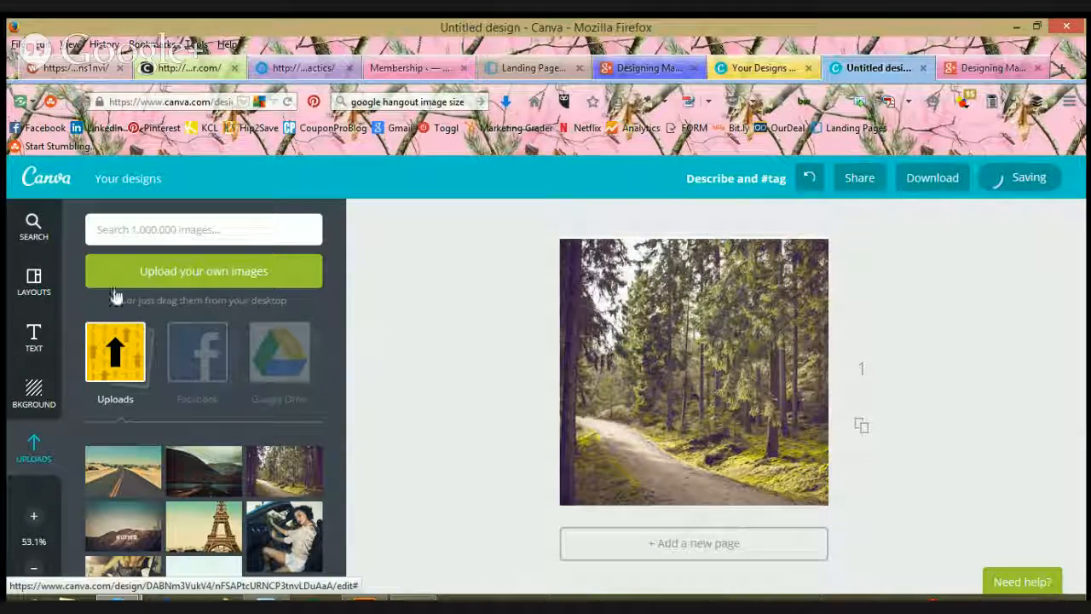
pyautogui.click(604, 284)
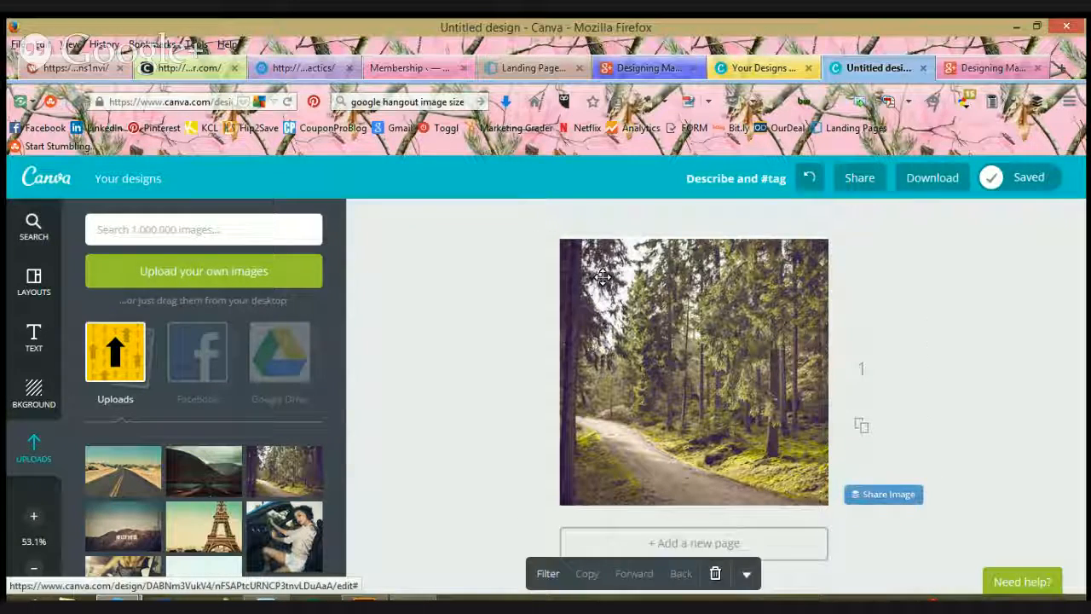
pyautogui.moveTo(525, 242); pyautogui.dragTo(520, 235)
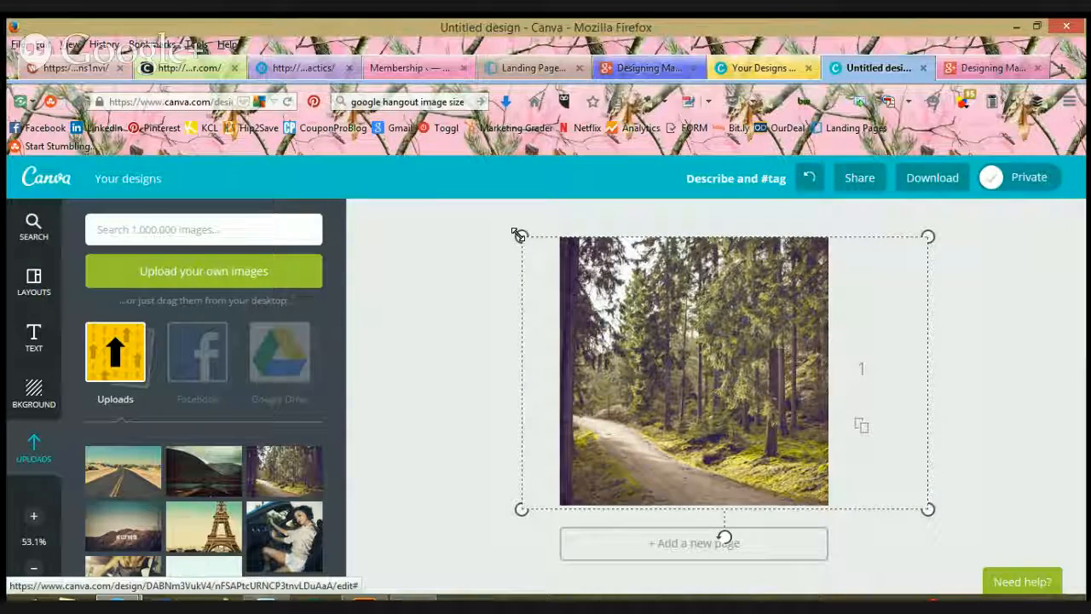
pyautogui.click(459, 280)
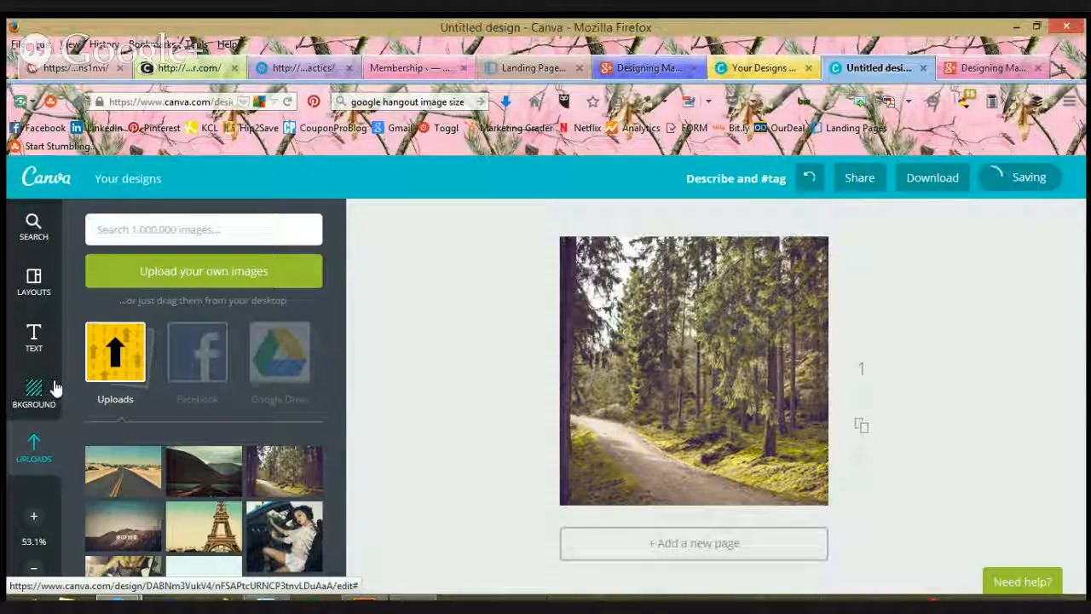
# - Add the green "The Best View Comes After The Hardest Climb" text graphic over the forest photo
pyautogui.click(704, 335)
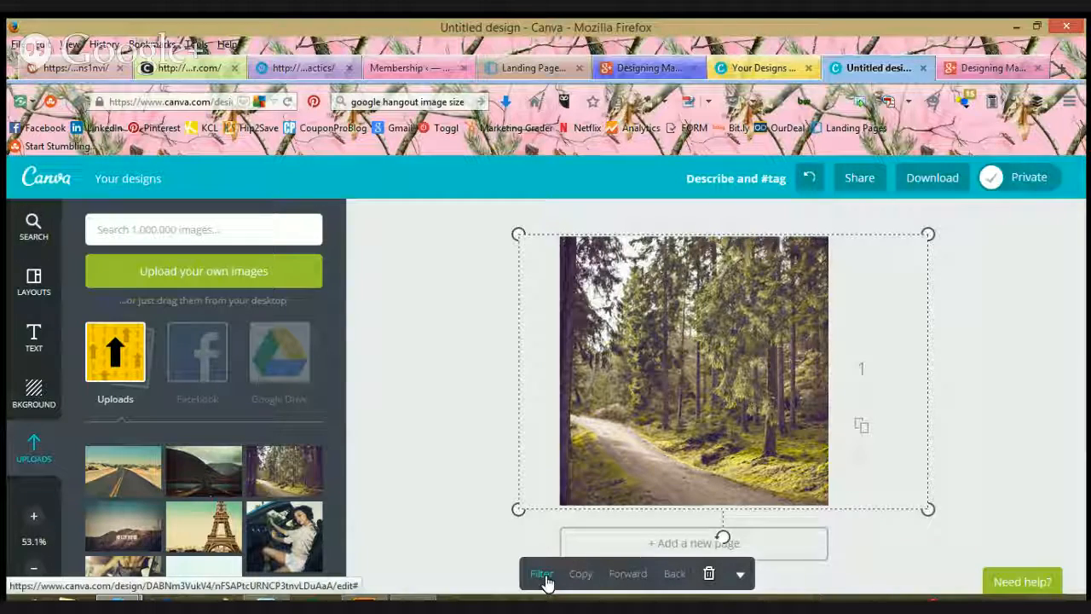
pyautogui.click(480, 396)
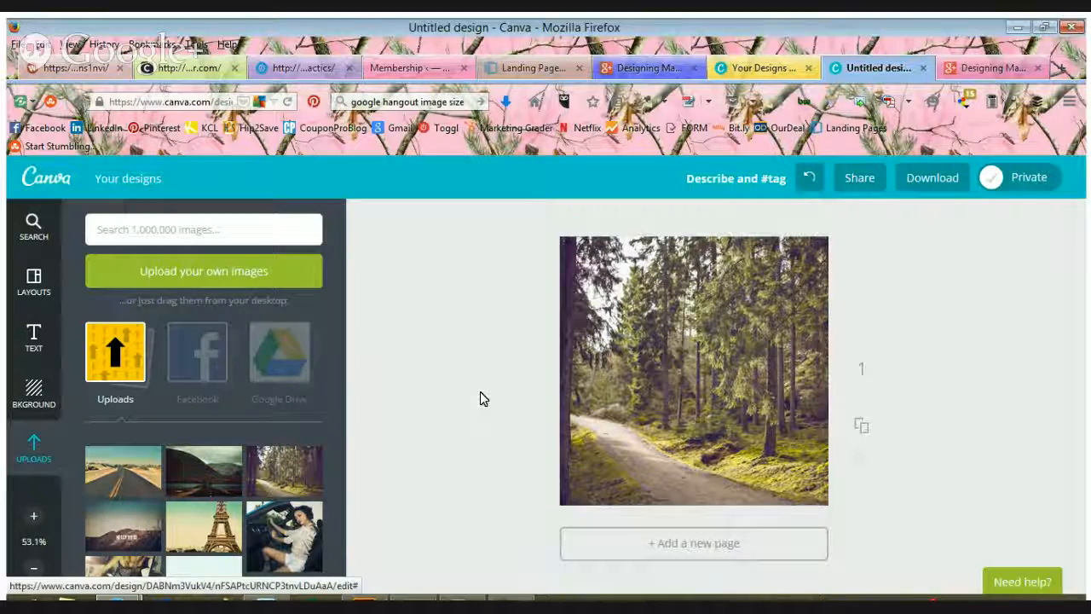
pyautogui.click(36, 338)
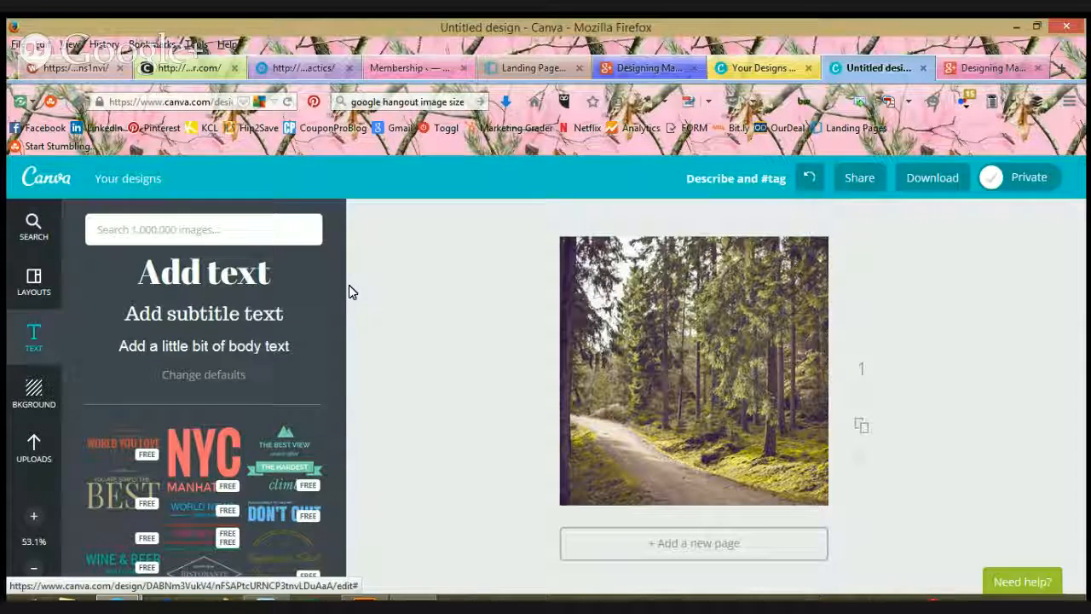
pyautogui.click(292, 440)
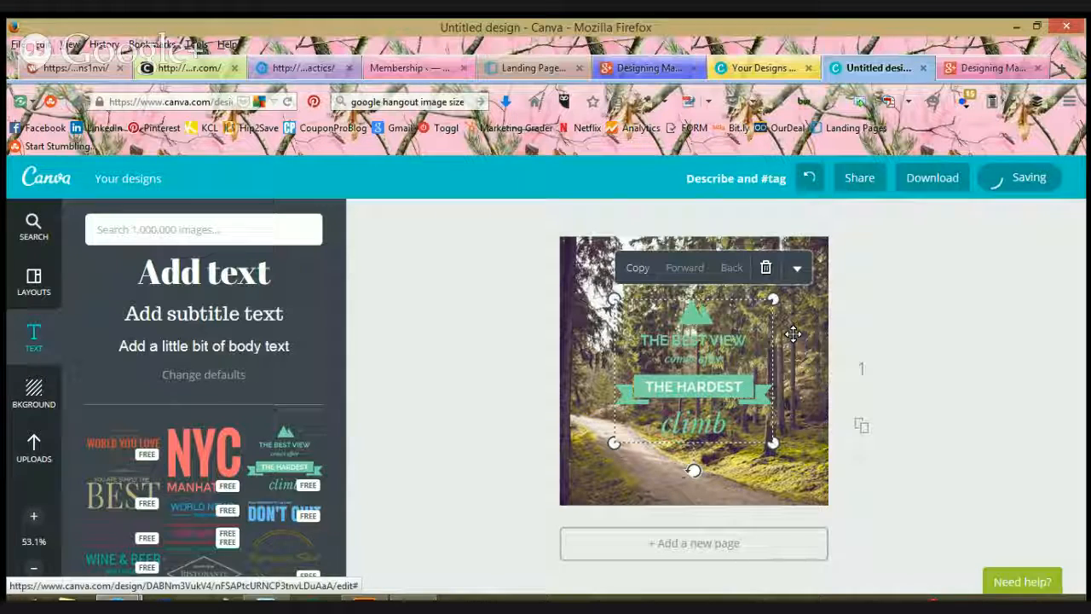
# - Make the forest photo behind the text graphic partly transparent
pyautogui.click(583, 272)
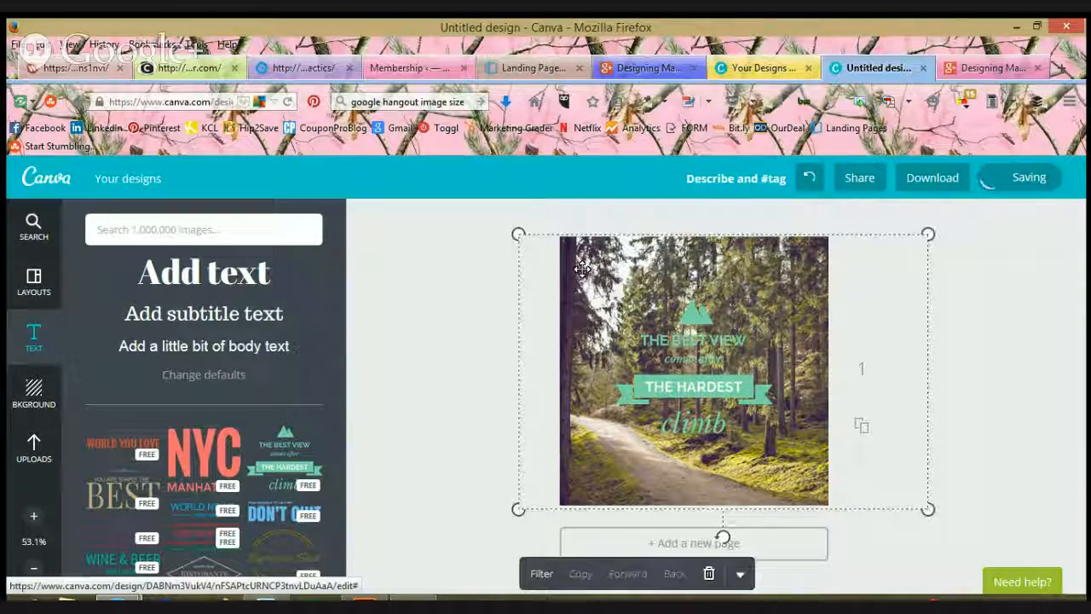
pyautogui.hotkey('ctrl', '-')
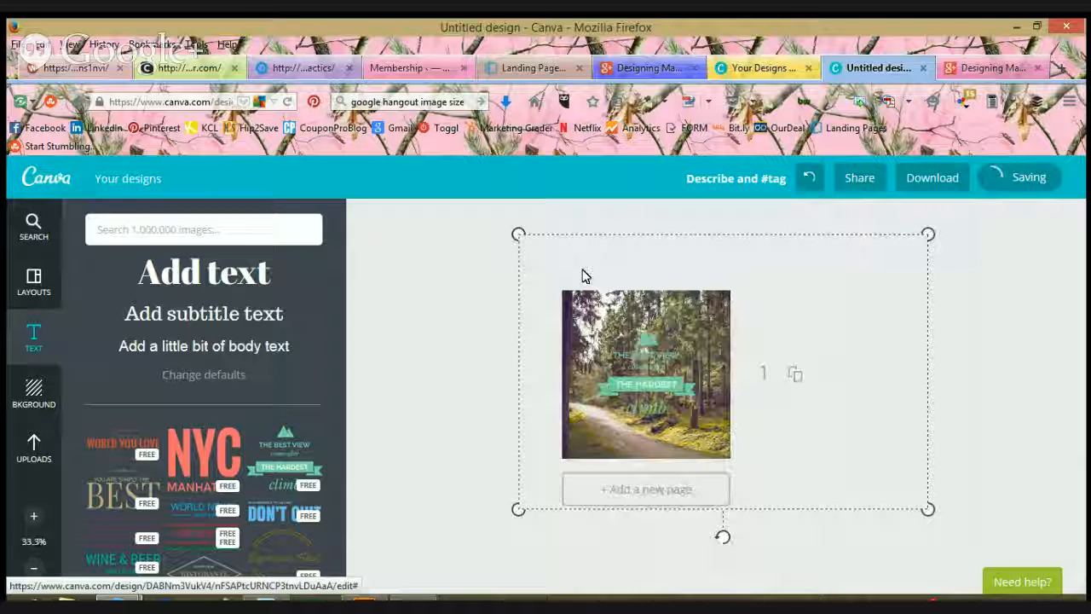
pyautogui.click(613, 322)
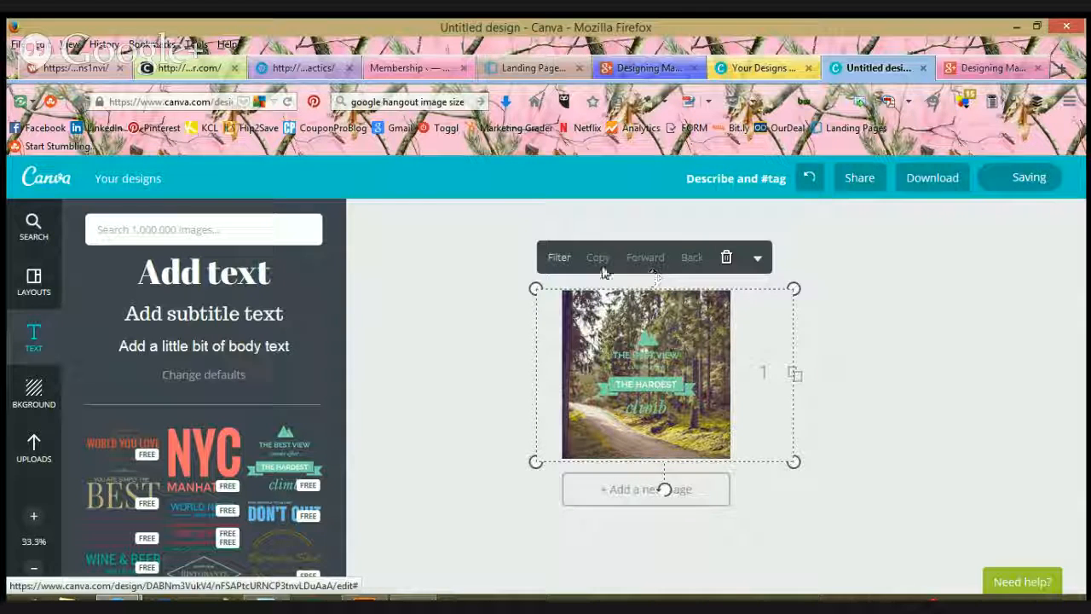
pyautogui.click(755, 261)
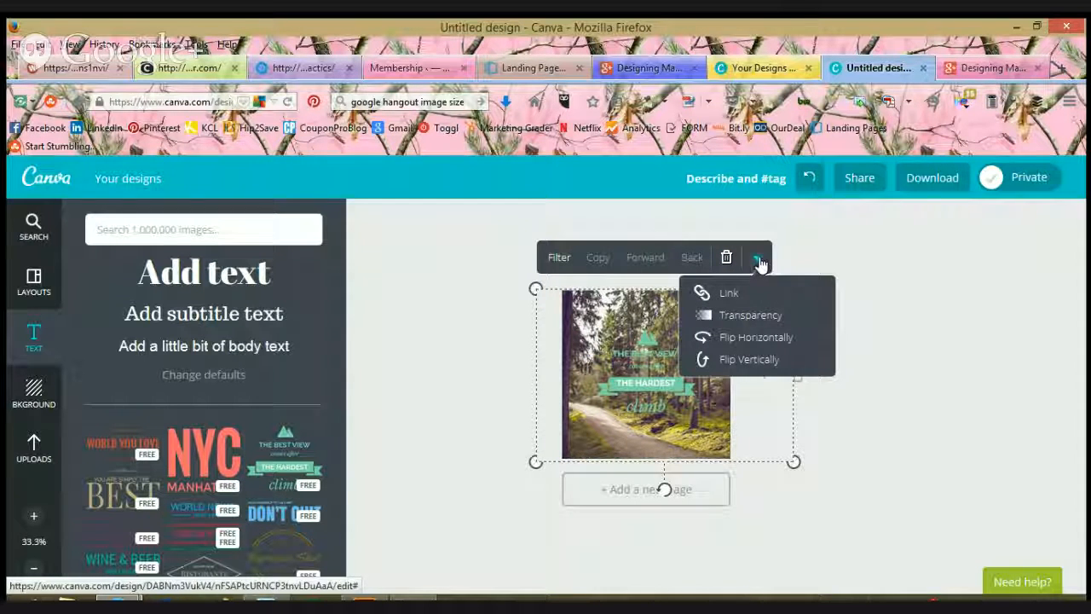
pyautogui.click(748, 316)
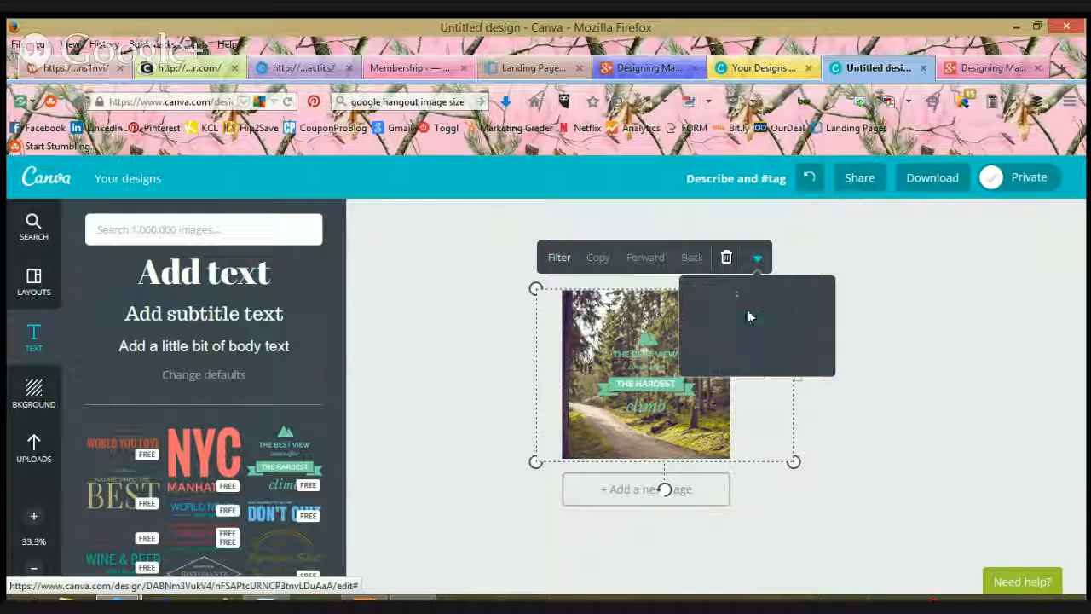
pyautogui.moveTo(828, 296); pyautogui.dragTo(809, 299)
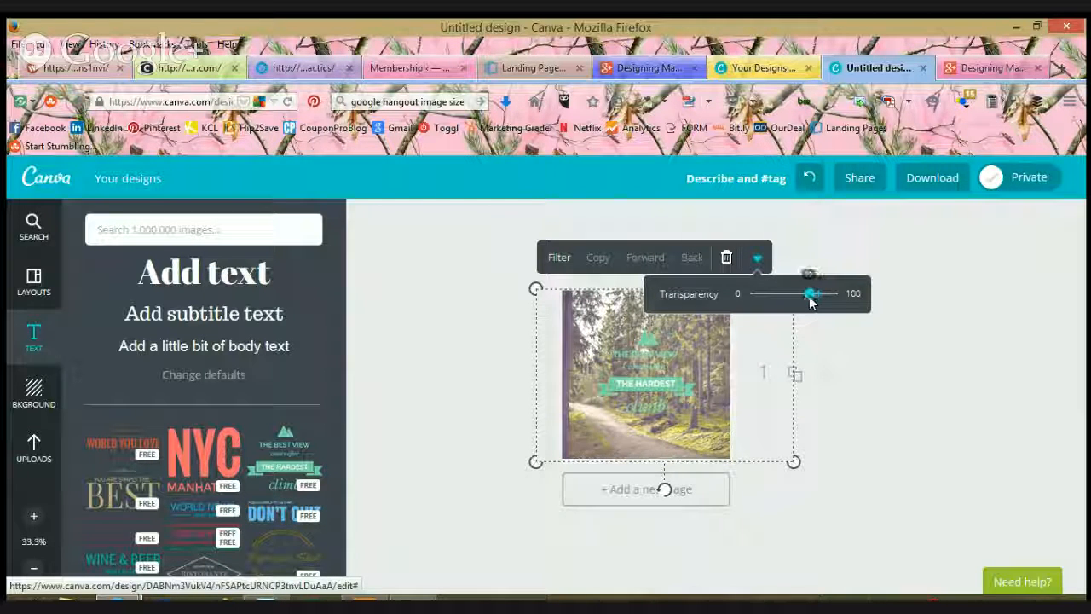
pyautogui.click(903, 378)
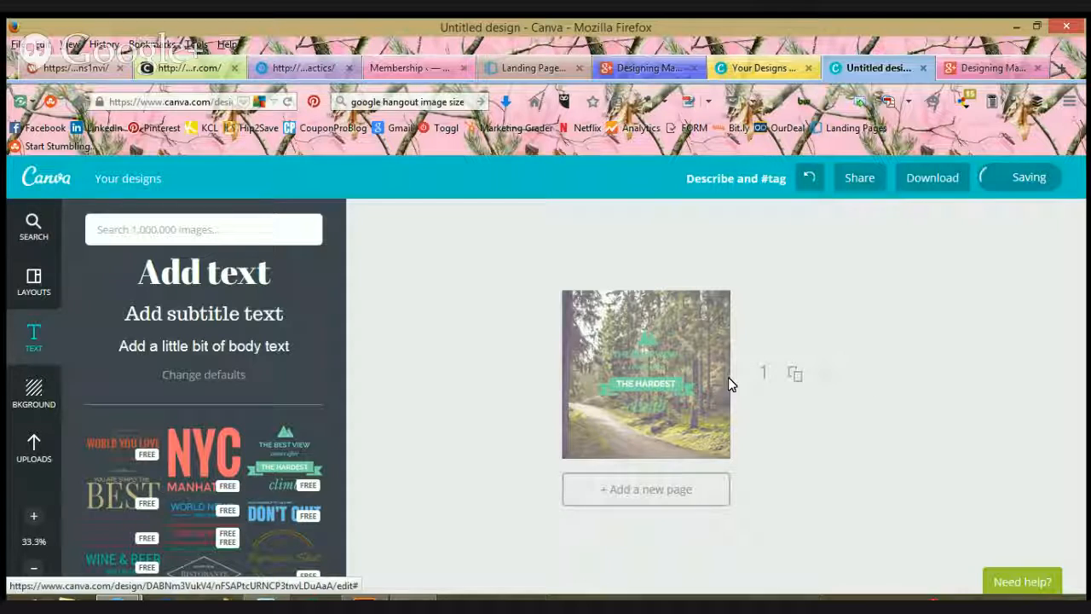
# - Replace the "THE BEST VIEW" line in the text graphic with "Quick Tip"
pyautogui.scroll(2, 729, 378)
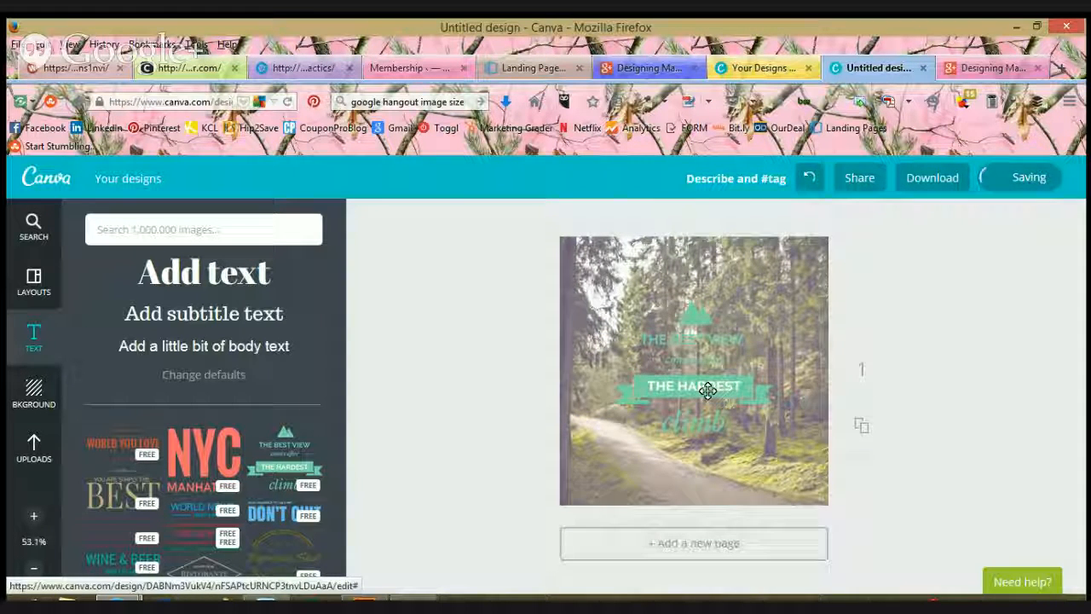
pyautogui.click(713, 336)
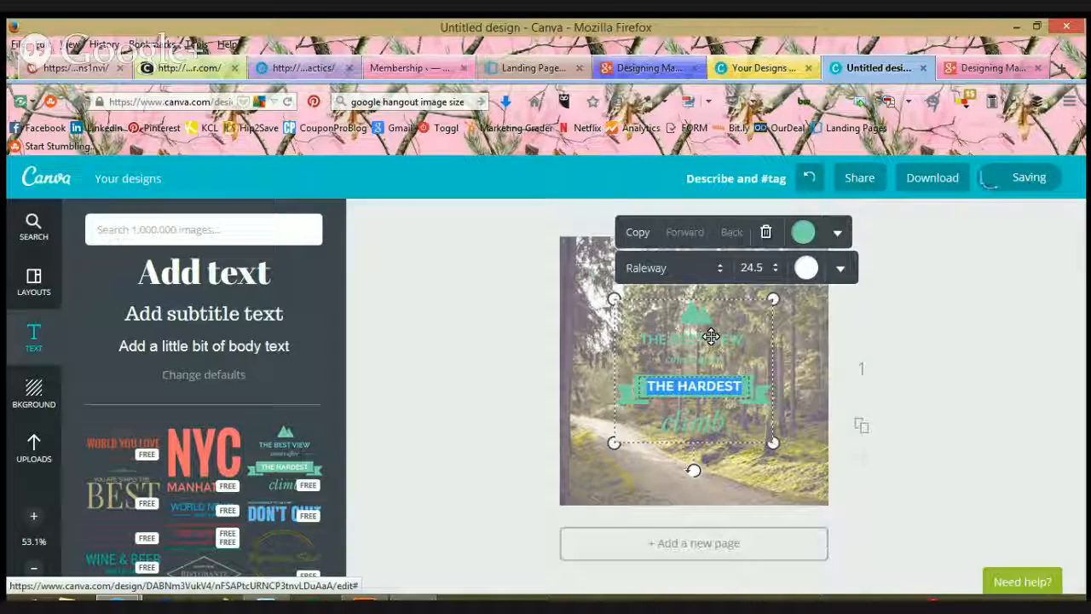
pyautogui.click(711, 336)
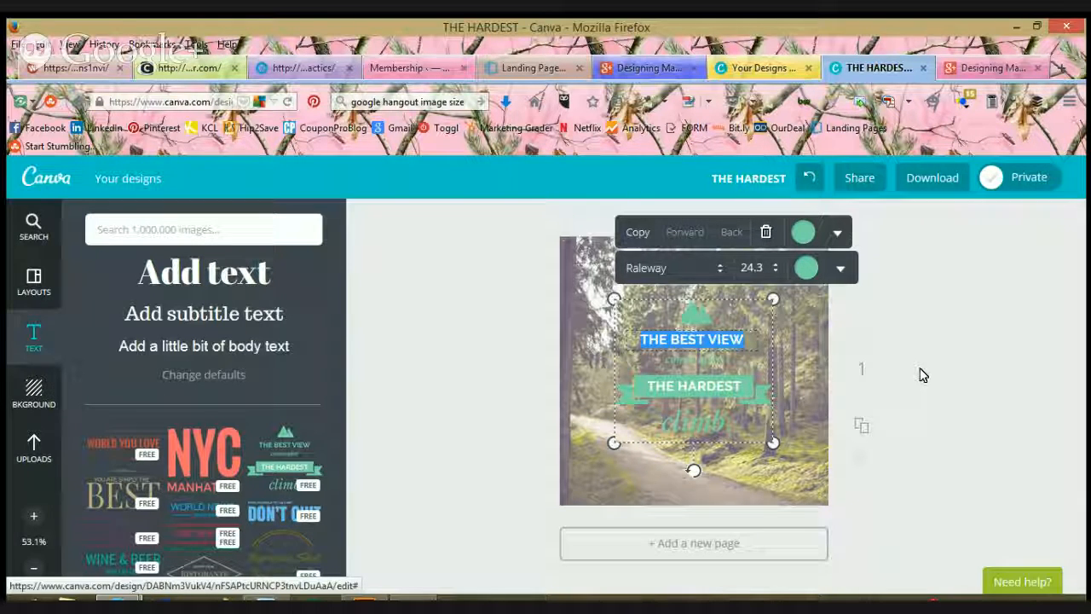
pyautogui.press('BackSpace')
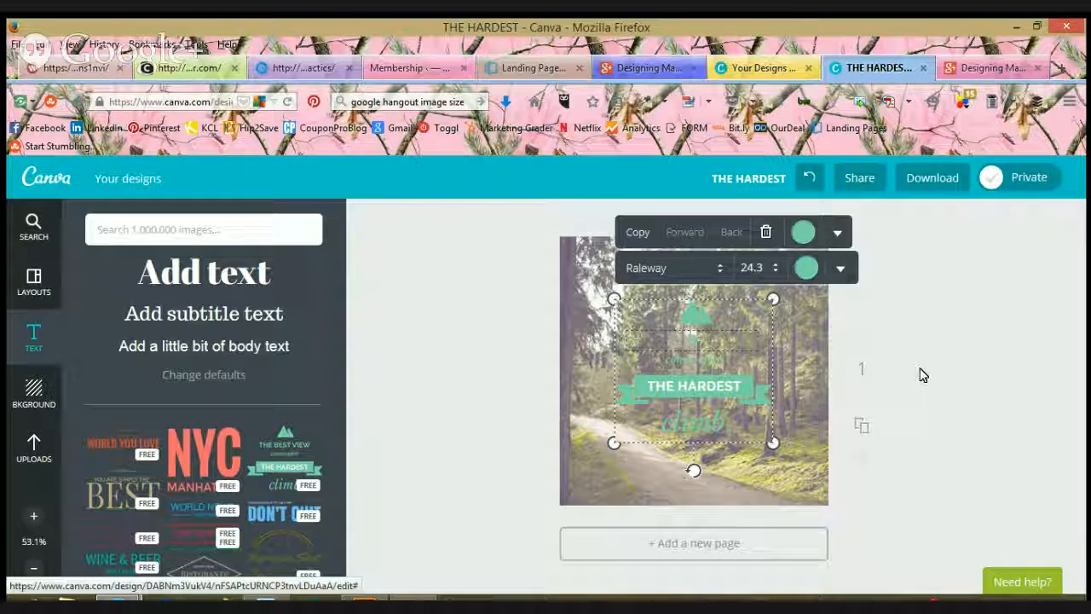
pyautogui.write('Quick Tip')
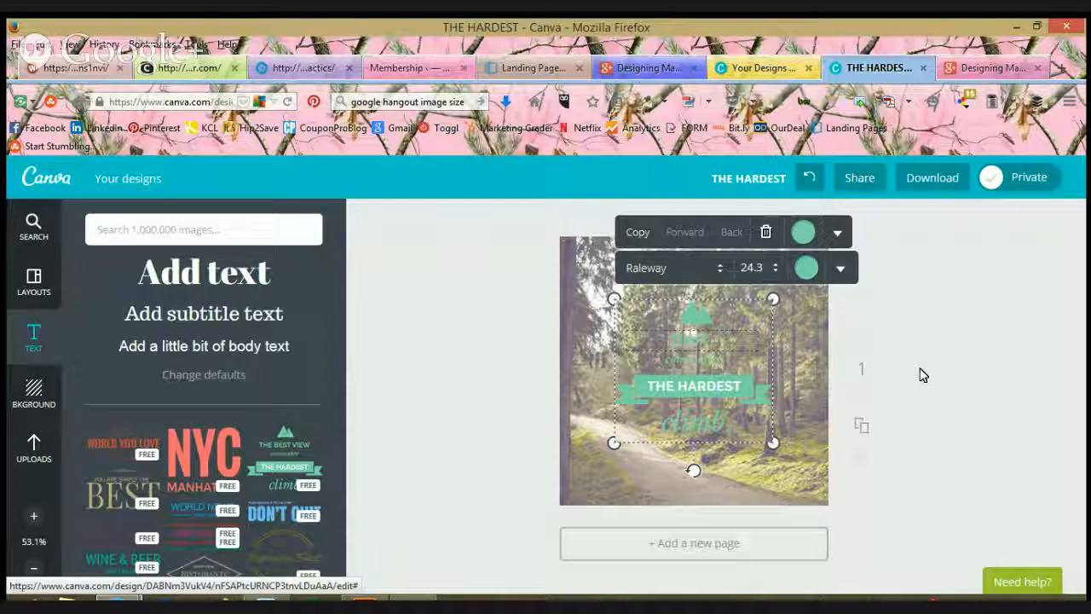
# - Make the top line of the text graphic read "Don't" in black
pyautogui.hotkey('ctrl', 'a')
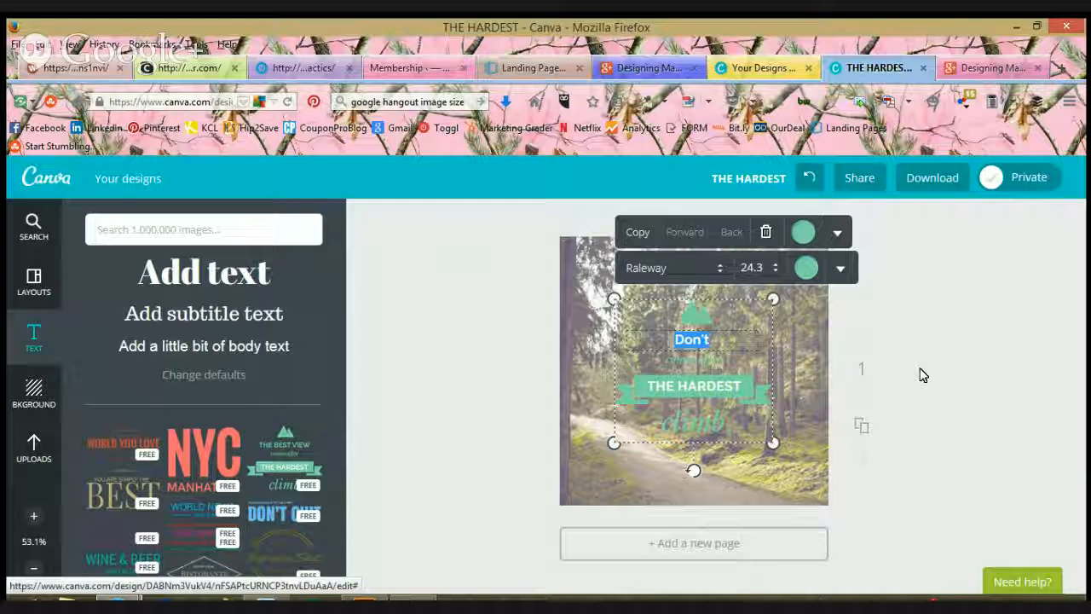
pyautogui.click(806, 269)
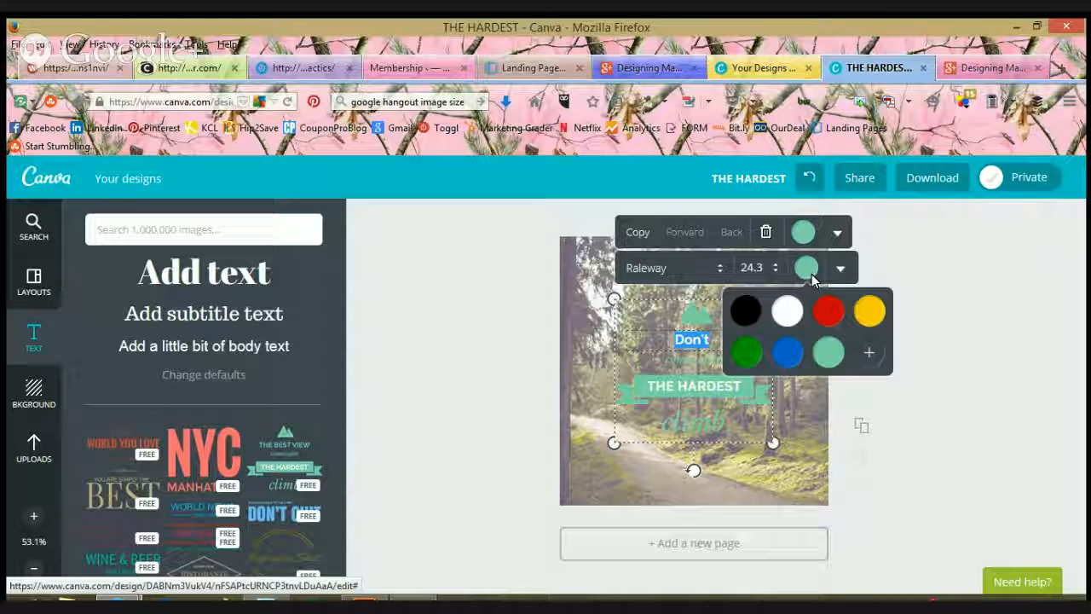
pyautogui.click(746, 313)
pyautogui.click(695, 340)
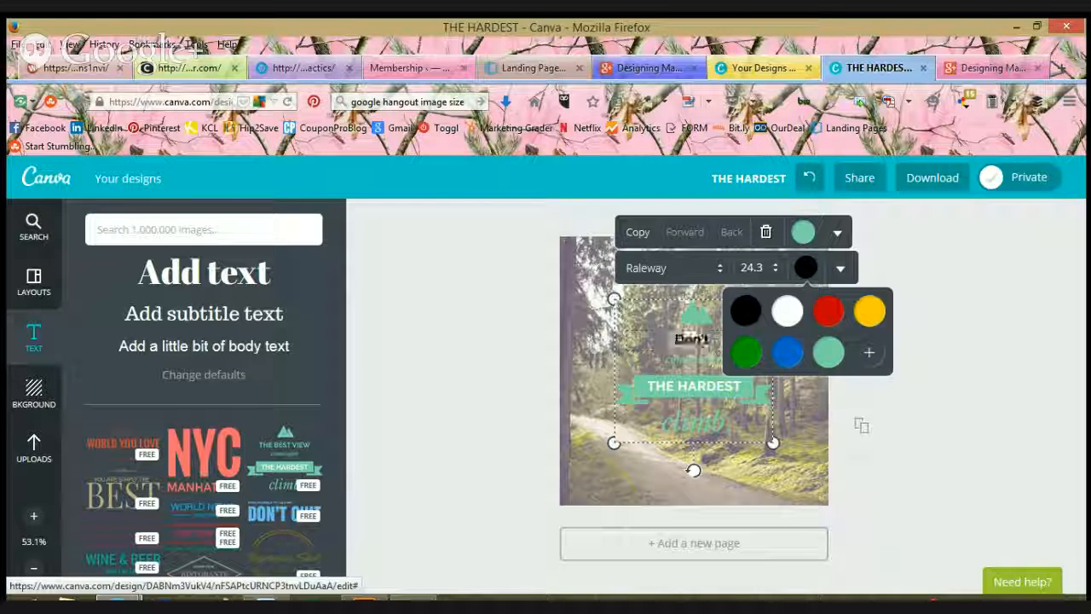
# - Replace the "comes after" line in the text graphic with "be" and colour it black
pyautogui.click(691, 364)
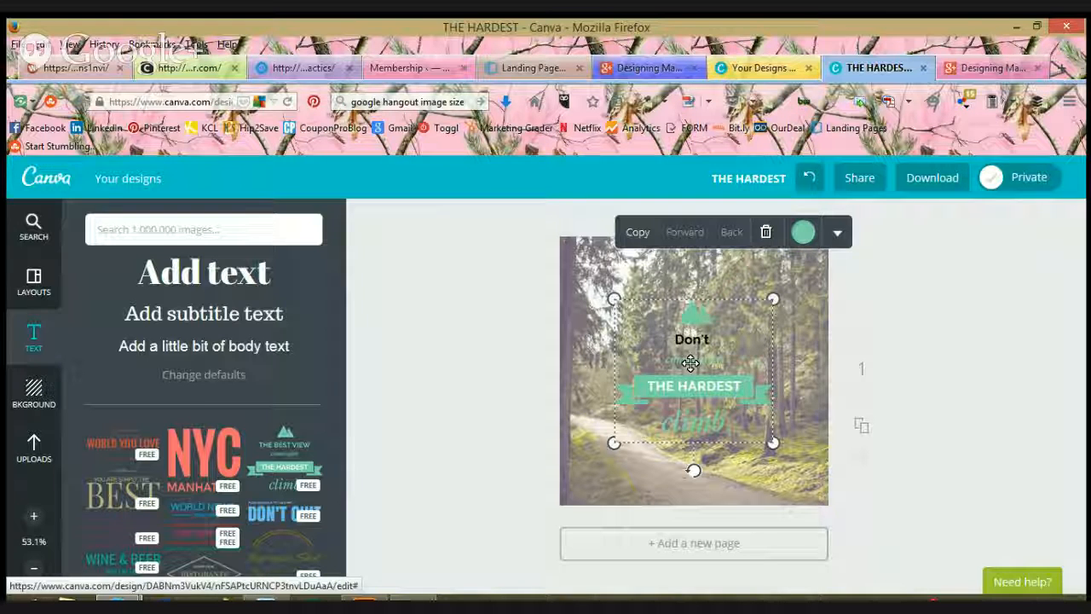
pyautogui.doubleClick(693, 361)
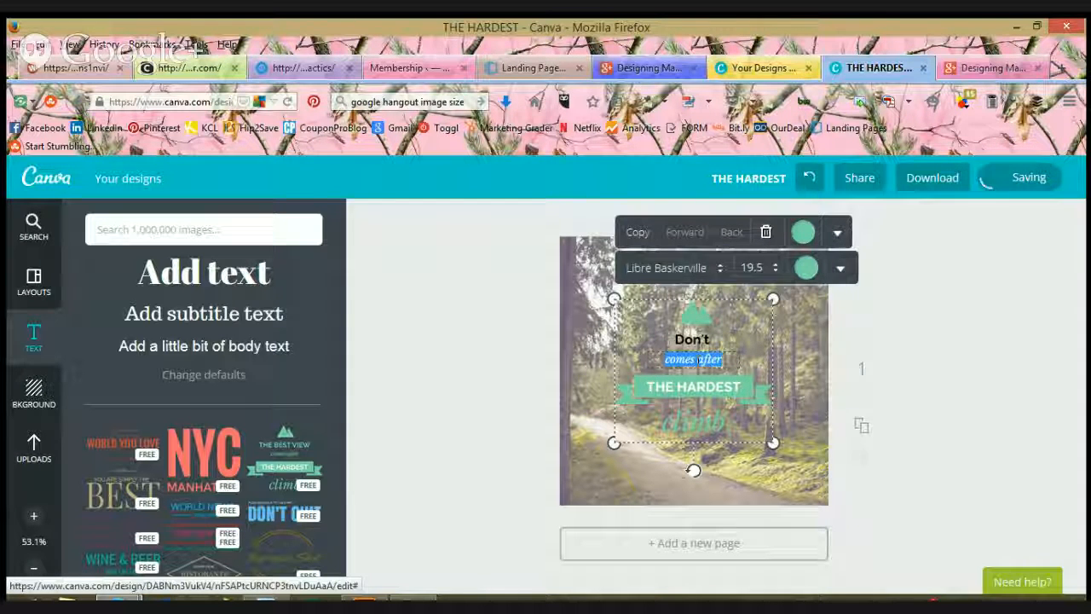
pyautogui.write('be')
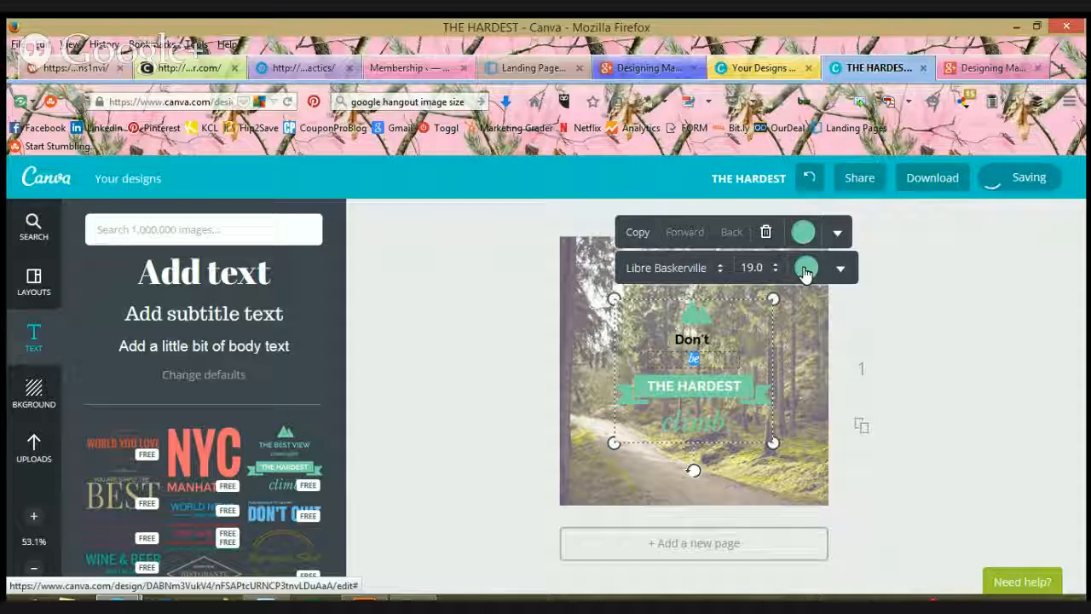
pyautogui.click(806, 270)
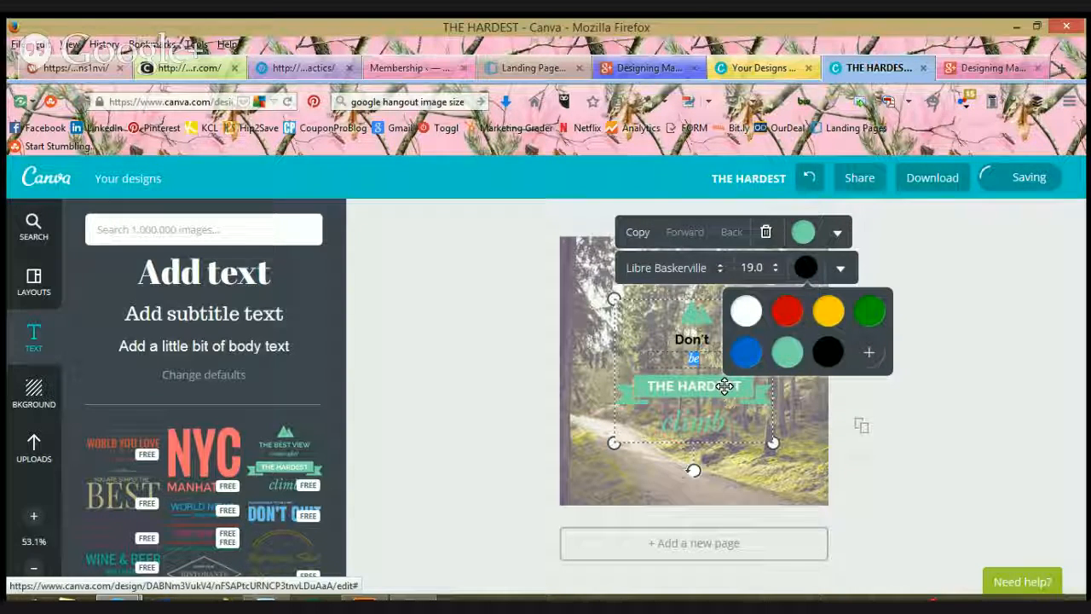
# - Replace "THE HARDEST" on the banner with "Afraid to" and colour the text red
pyautogui.click(724, 386)
pyautogui.click(724, 387)
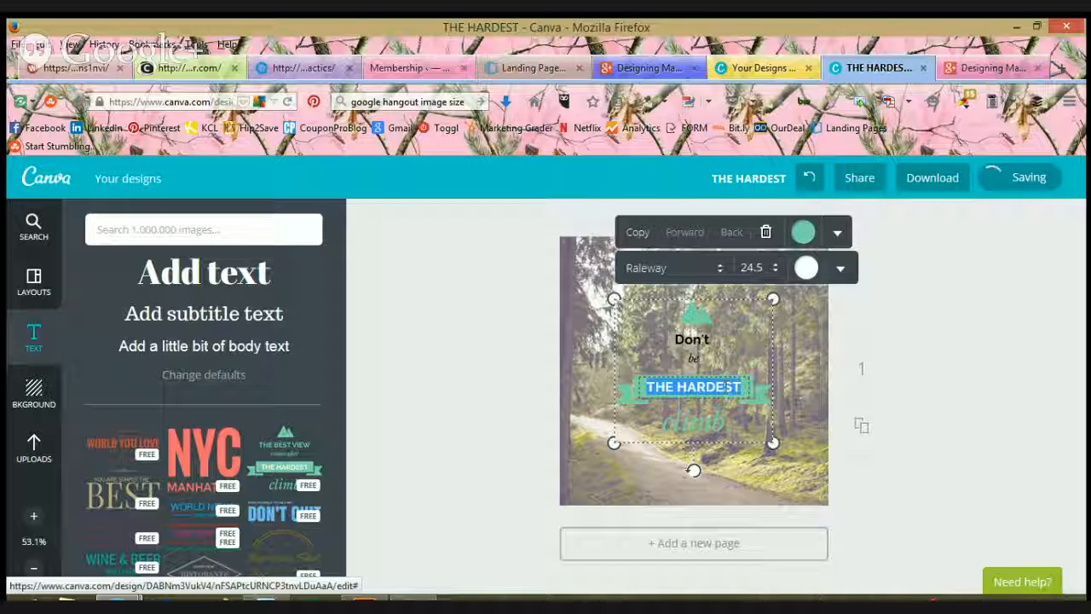
pyautogui.write('Afraid to')
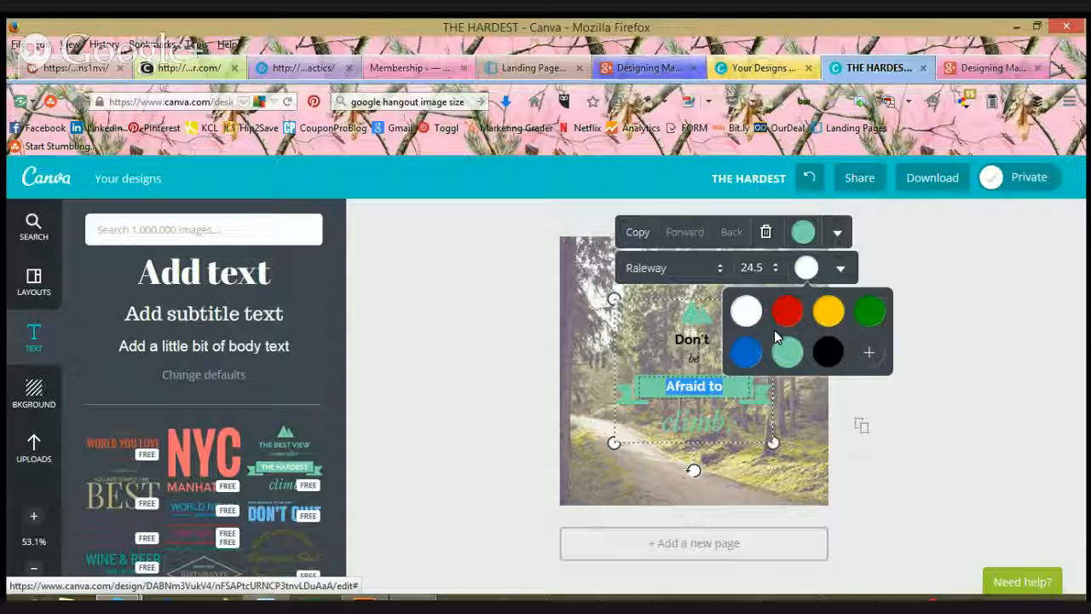
pyautogui.click(782, 324)
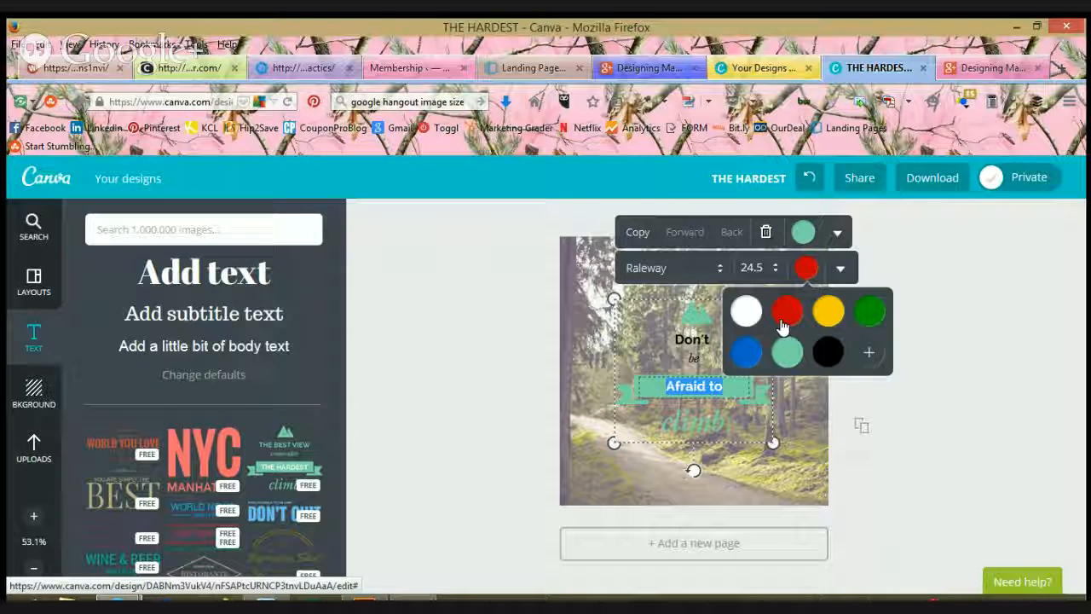
# - Replace the "climb" line below the banner with "Fly!"
pyautogui.click(708, 425)
pyautogui.click(707, 426)
pyautogui.click(708, 426)
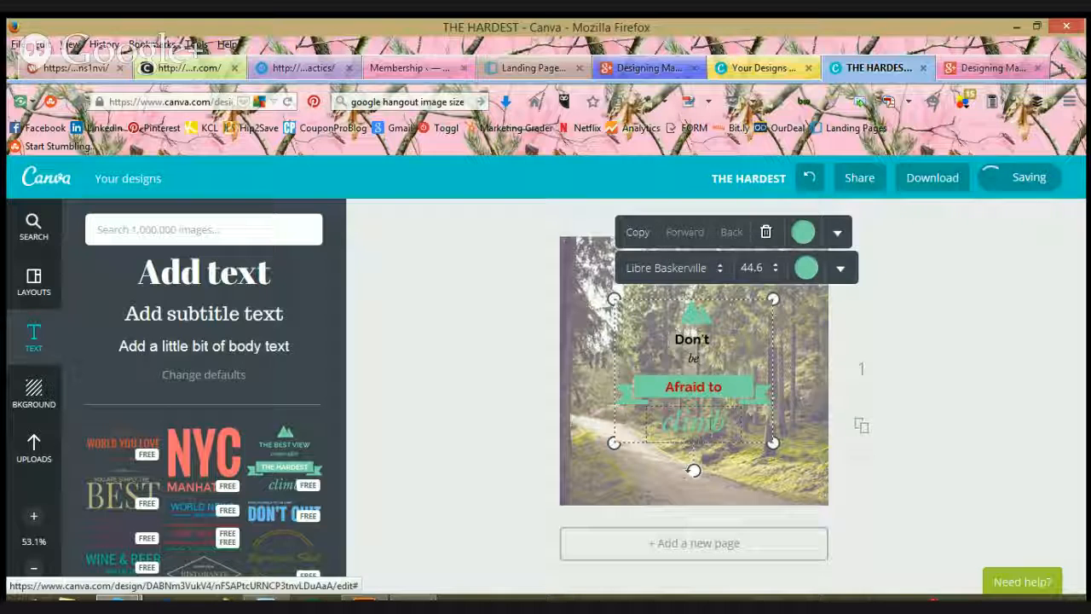
pyautogui.hotkey('ctrl', 'a')
pyautogui.press('BackSpace')
pyautogui.write('fly')
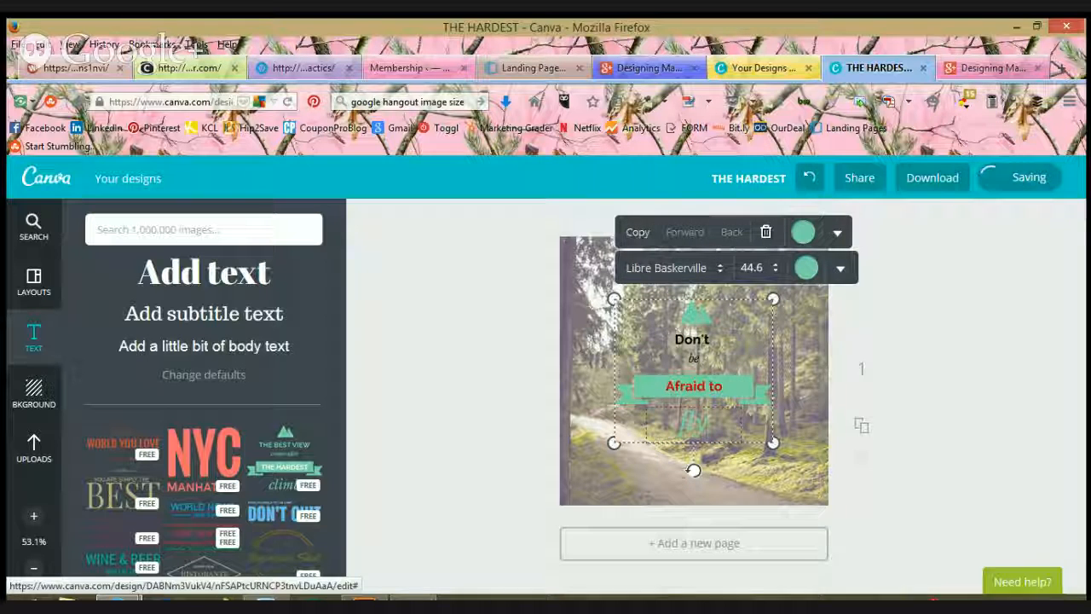
pyautogui.write('!')
pyautogui.hotkey('ctrl', 'a')
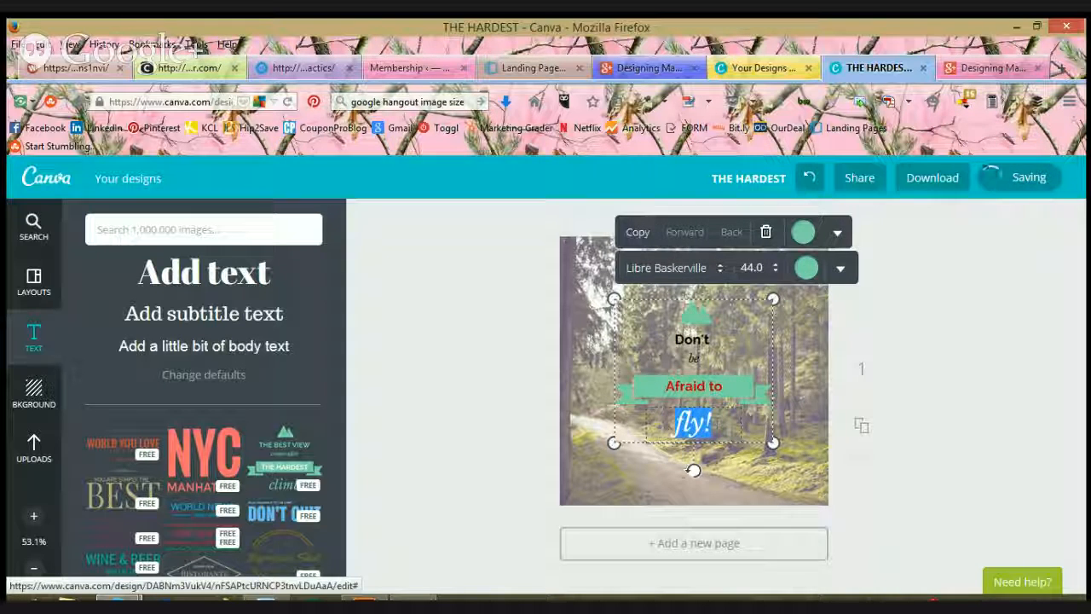
pyautogui.write('Fly!')
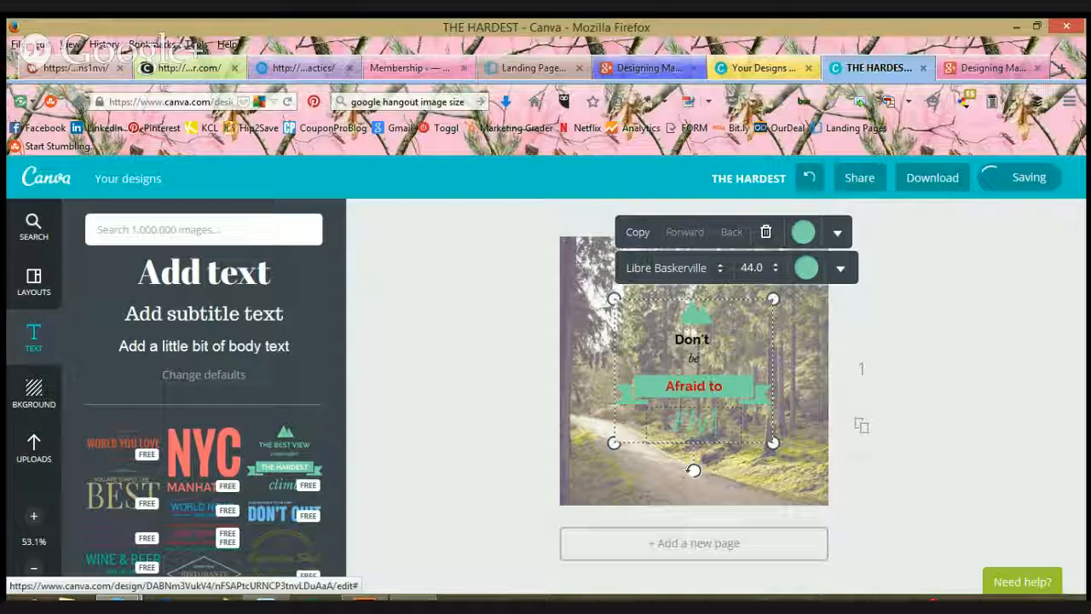
# - Colour the "Fly!" line black and set its font size to 72
pyautogui.hotkey('ctrl', 'a')
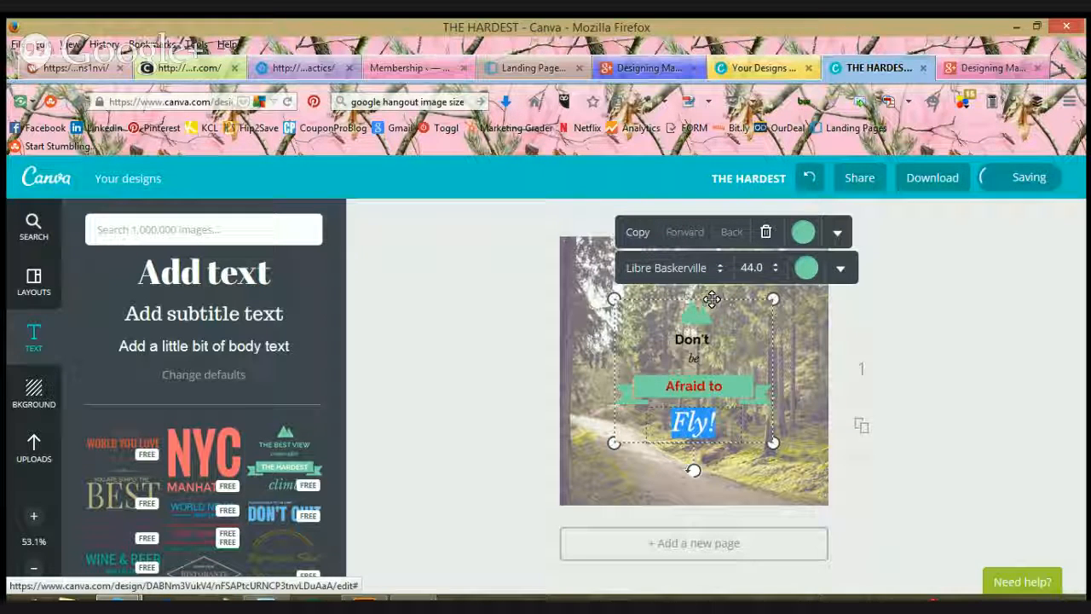
pyautogui.click(797, 270)
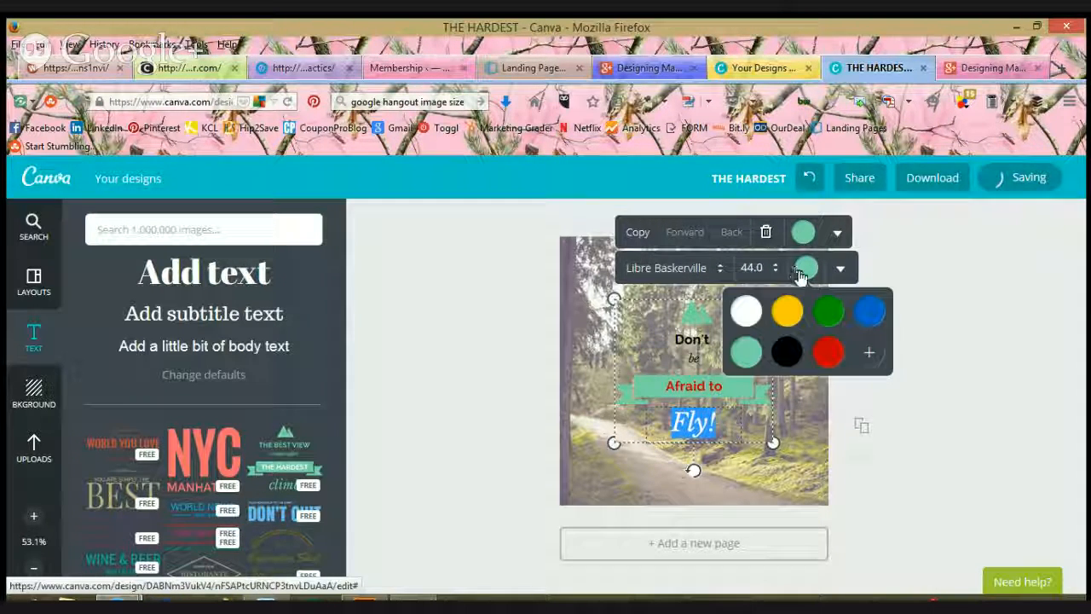
pyautogui.click(788, 351)
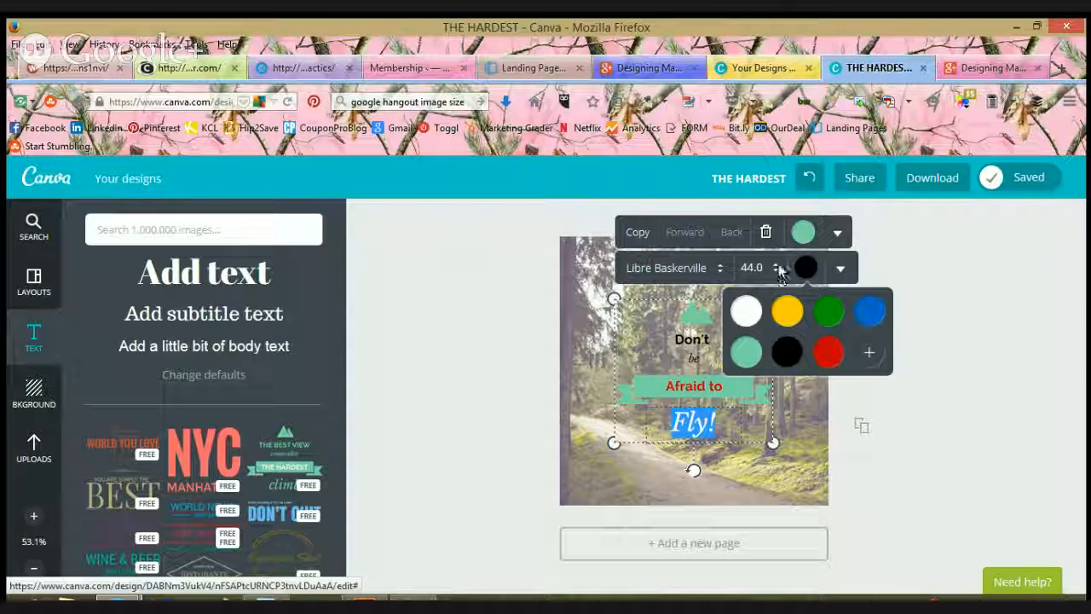
pyautogui.click(754, 268)
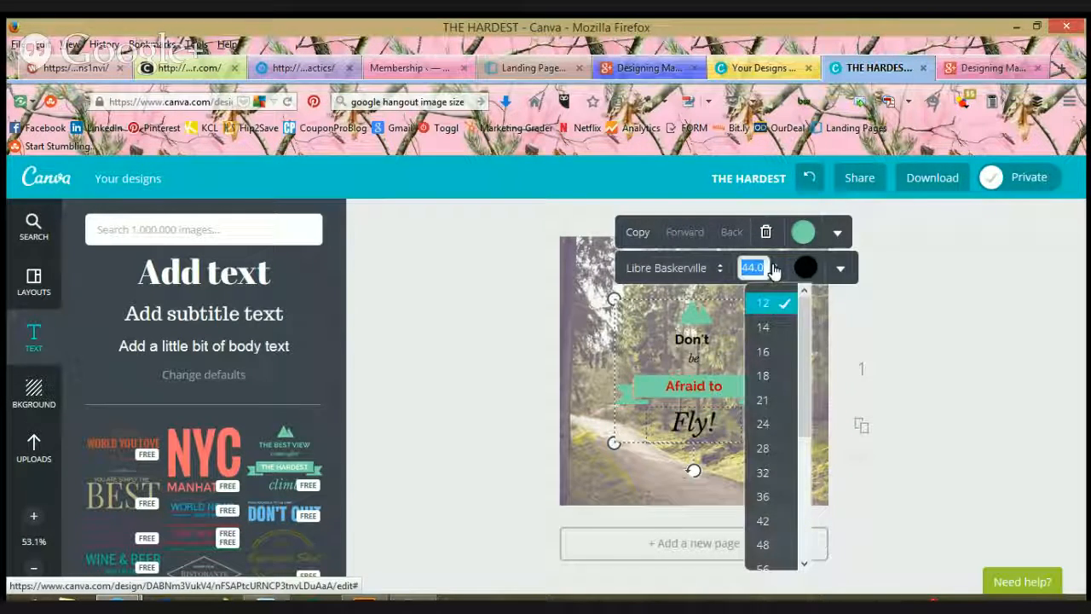
pyautogui.click(775, 548)
pyautogui.click(765, 270)
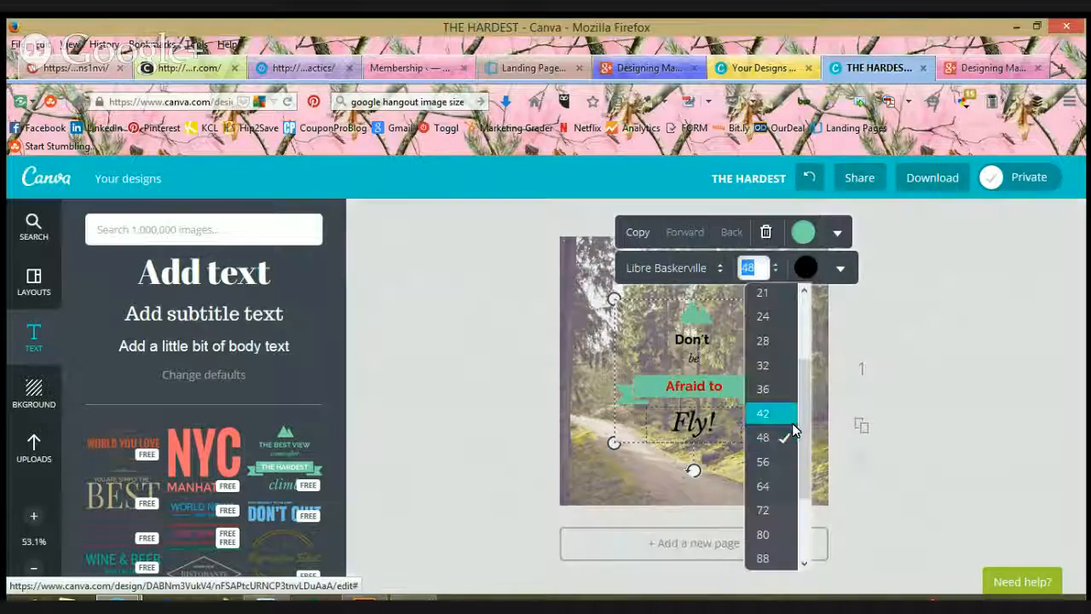
pyautogui.click(765, 511)
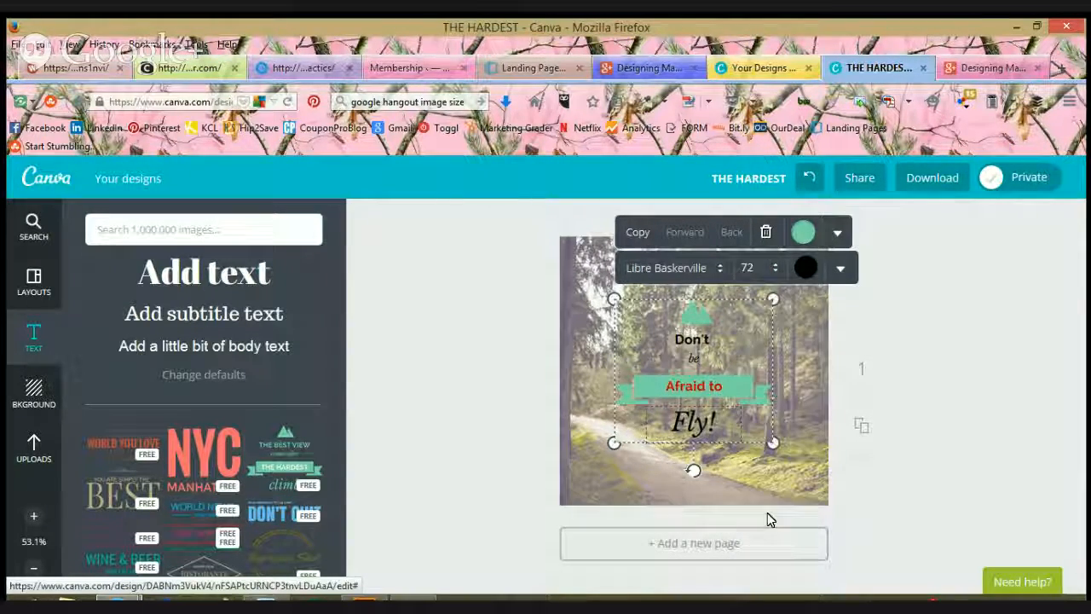
# - Try to enlarge the "be" line of the text graphic, starting with font size 28
pyautogui.click(696, 359)
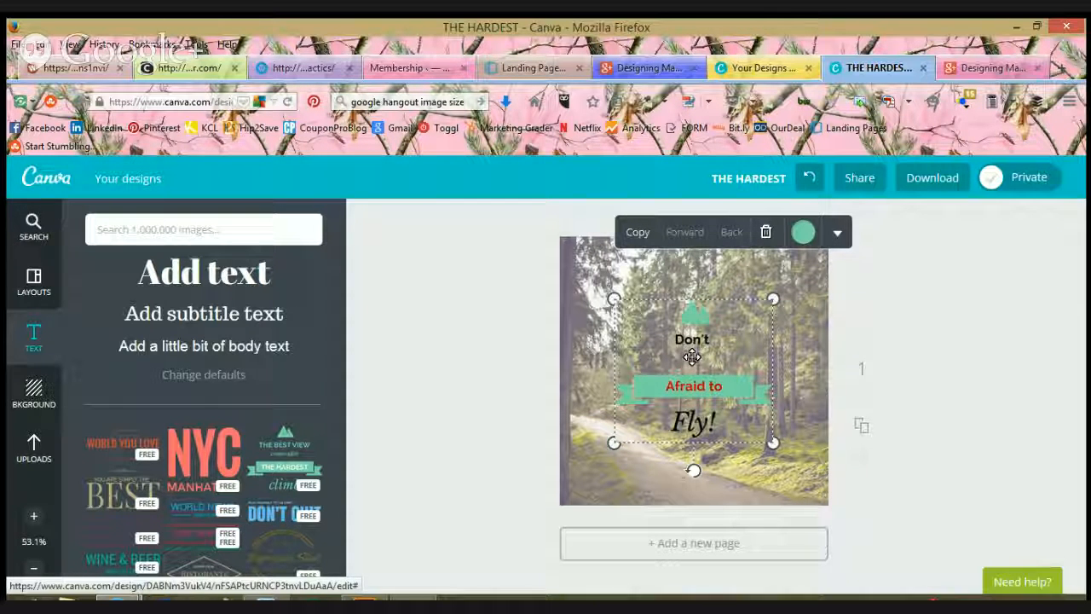
pyautogui.doubleClick(695, 358)
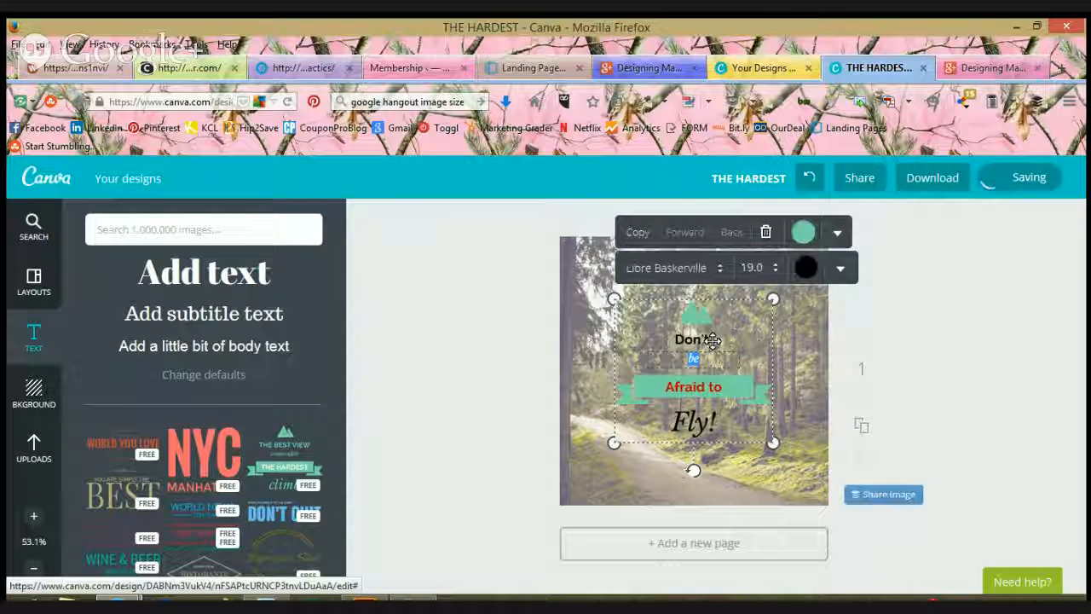
pyautogui.click(754, 268)
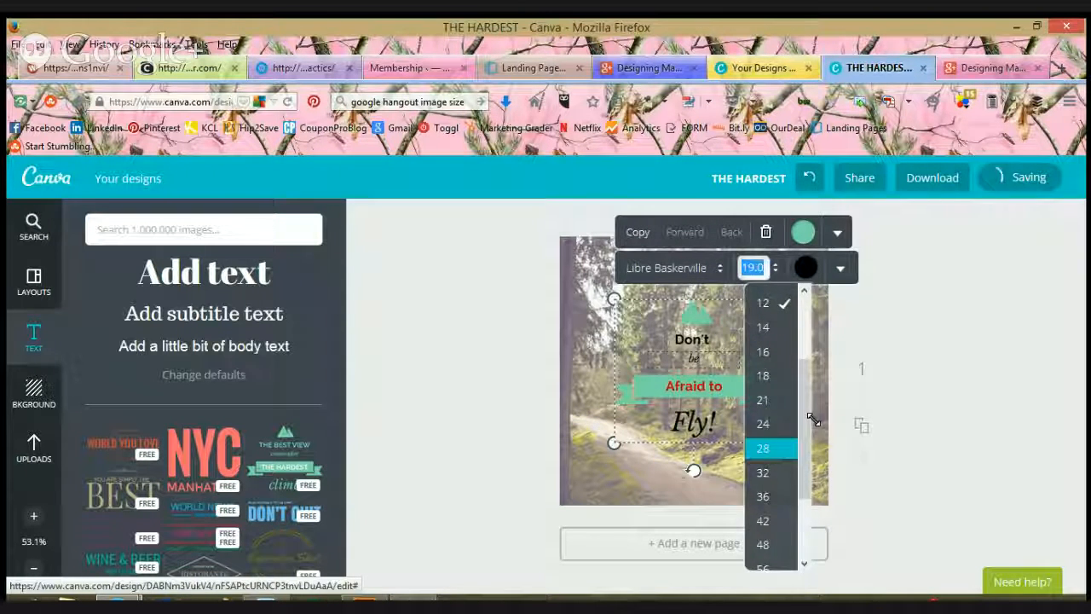
pyautogui.click(764, 448)
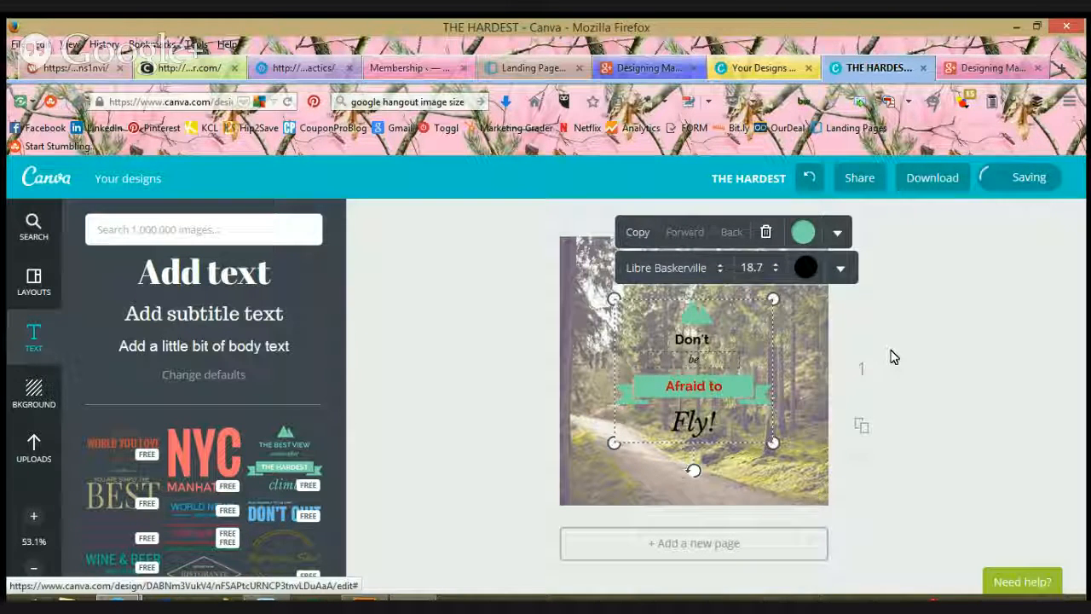
pyautogui.click(753, 268)
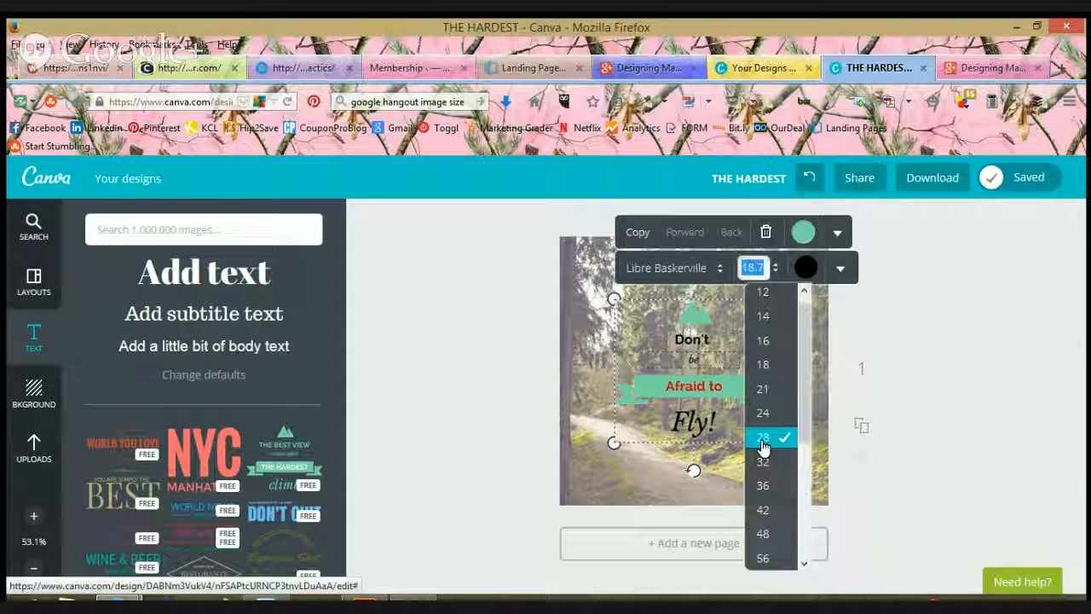
pyautogui.click(763, 439)
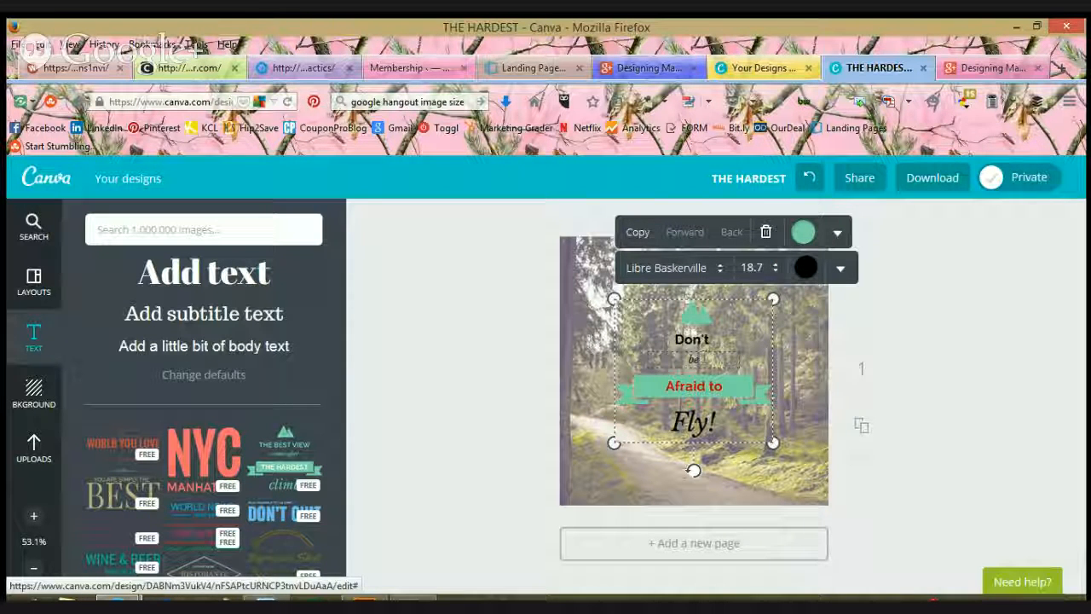
pyautogui.doubleClick(698, 359)
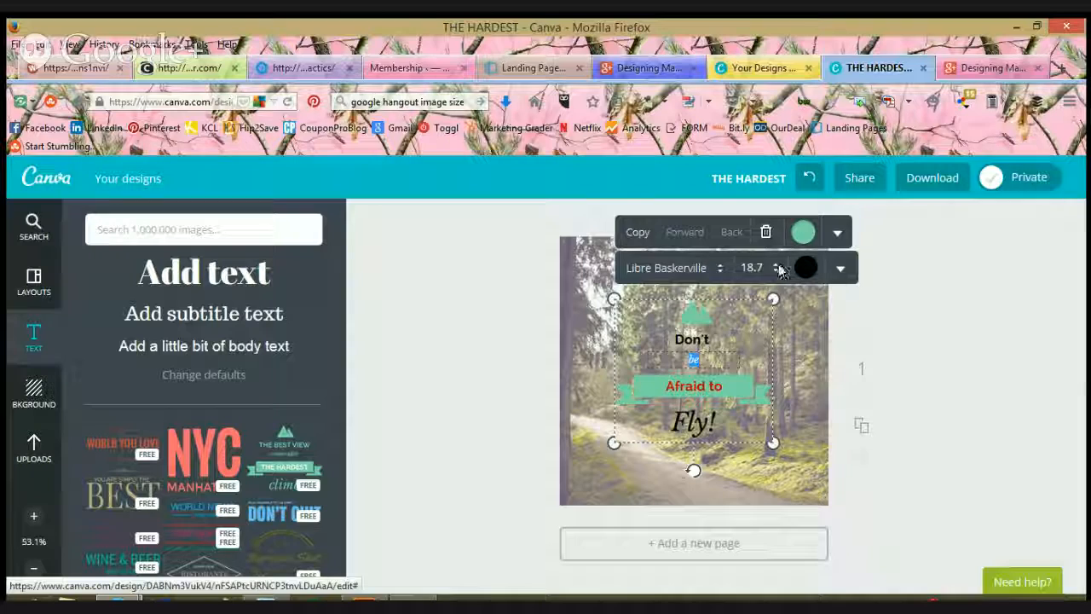
pyautogui.click(771, 271)
pyautogui.click(767, 463)
pyautogui.click(902, 385)
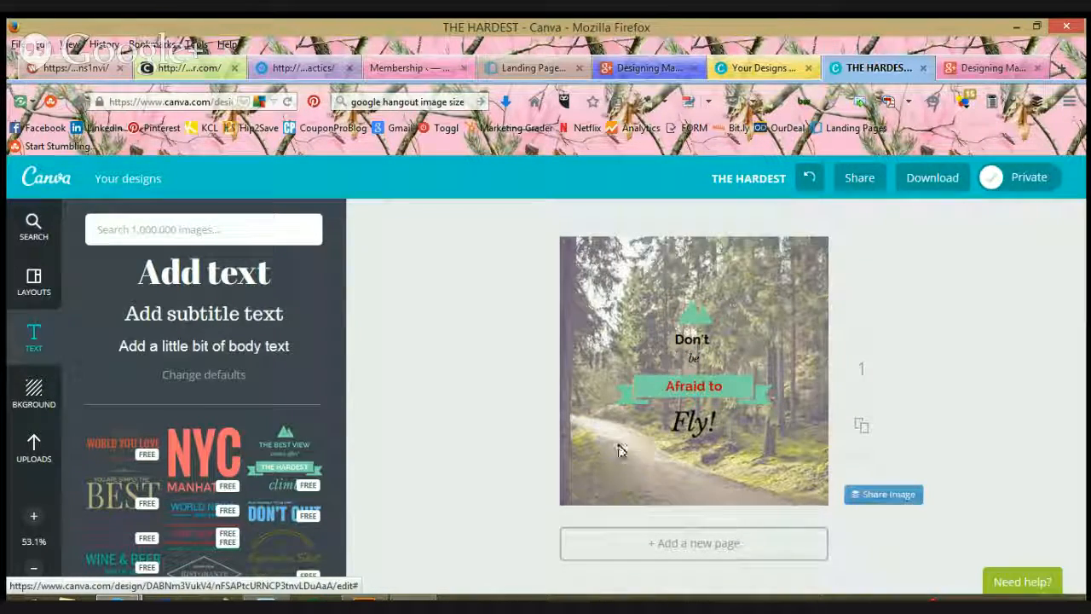
# - Enlarge the whole text graphic from its lower-left and upper-right corners until it spans the full canvas width
pyautogui.click(673, 400)
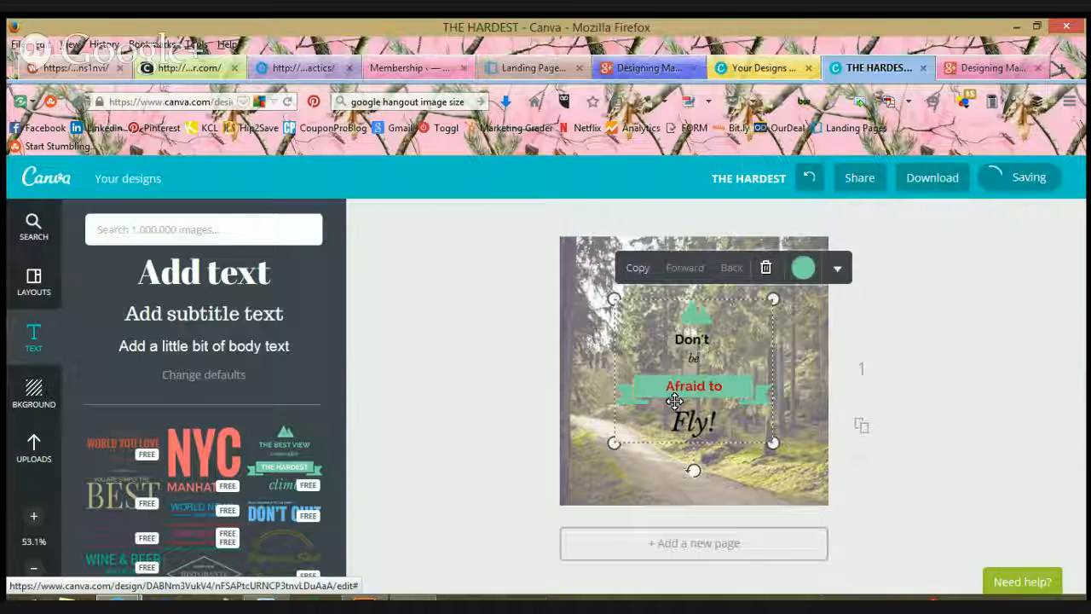
pyautogui.moveTo(612, 445); pyautogui.dragTo(562, 507)
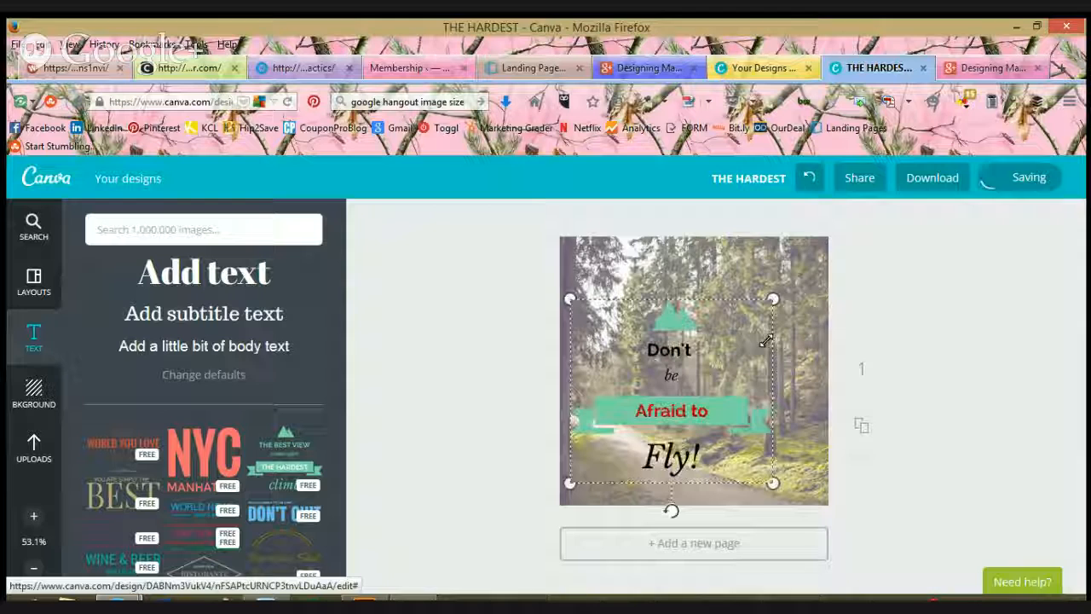
pyautogui.moveTo(774, 299); pyautogui.dragTo(835, 243)
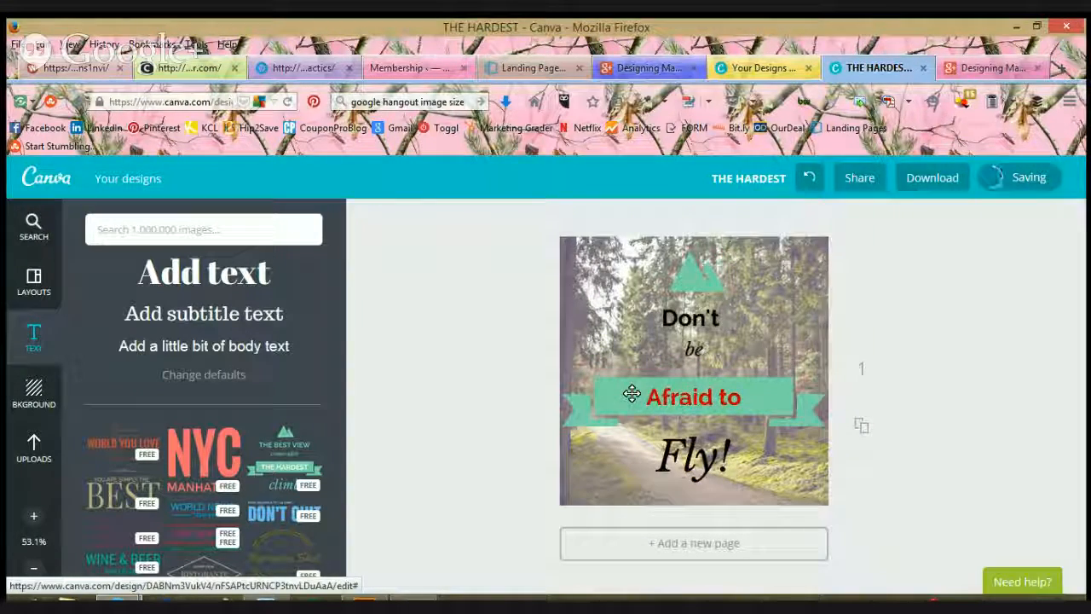
# - Recolour the mountains and banner of the text graphic with a custom dark teal
pyautogui.click(692, 283)
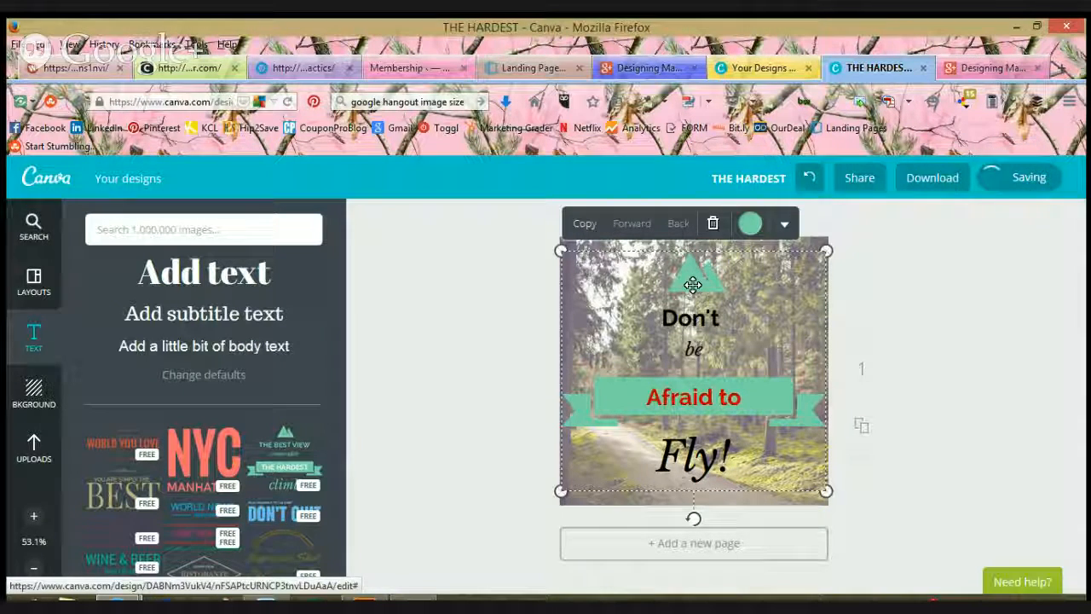
pyautogui.click(751, 225)
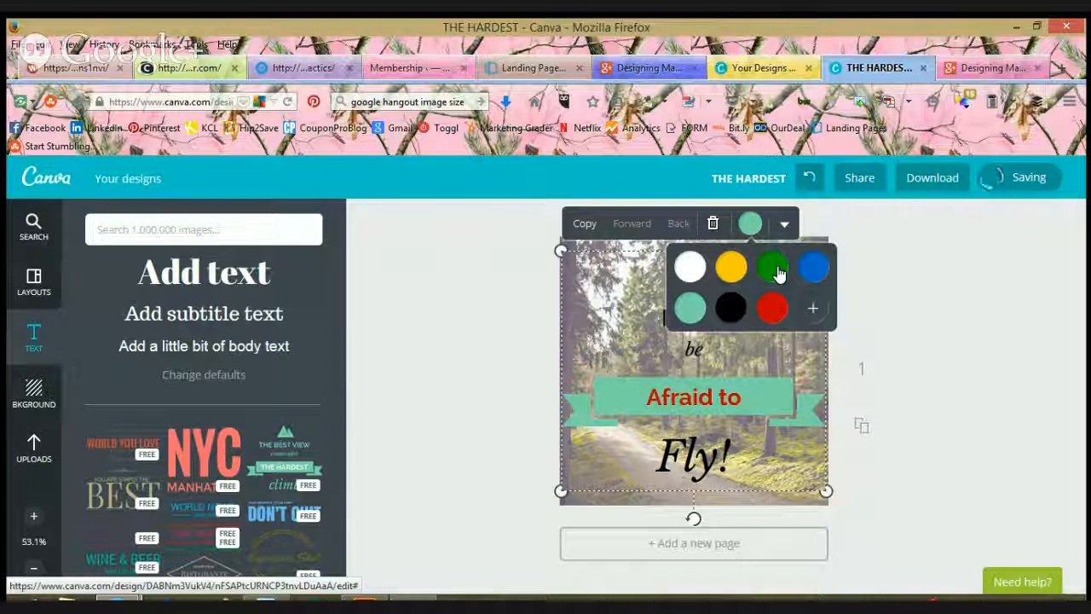
pyautogui.click(772, 270)
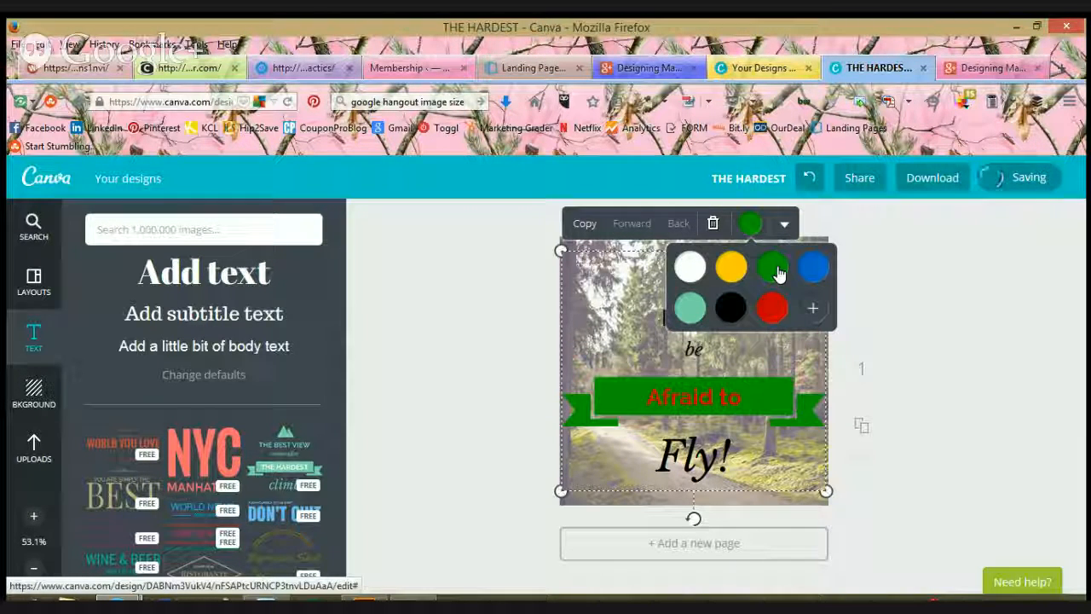
pyautogui.click(815, 309)
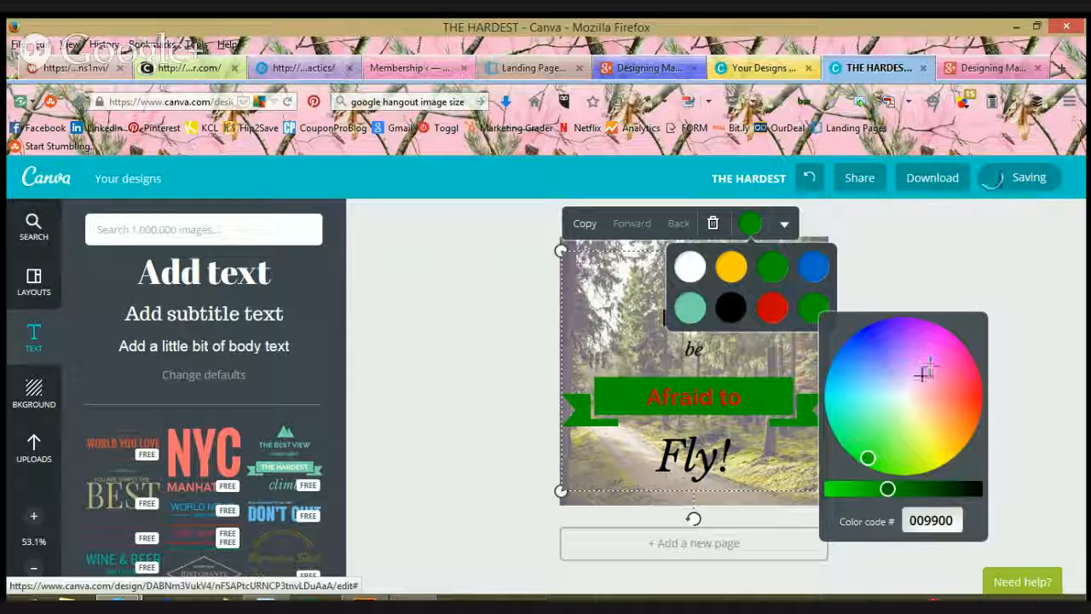
pyautogui.click(922, 375)
pyautogui.moveTo(920, 376); pyautogui.dragTo(907, 377)
pyautogui.moveTo(912, 375); pyautogui.dragTo(878, 402)
pyautogui.click(927, 275)
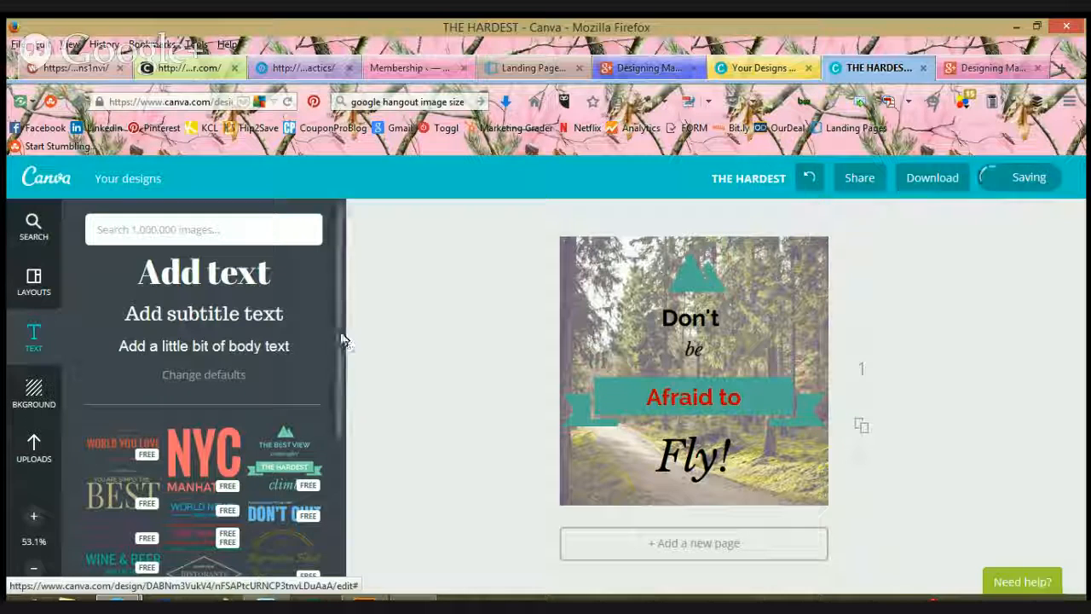
# - Browse the ready-made text graphics for other available styles
pyautogui.scroll(-2, 343, 422)
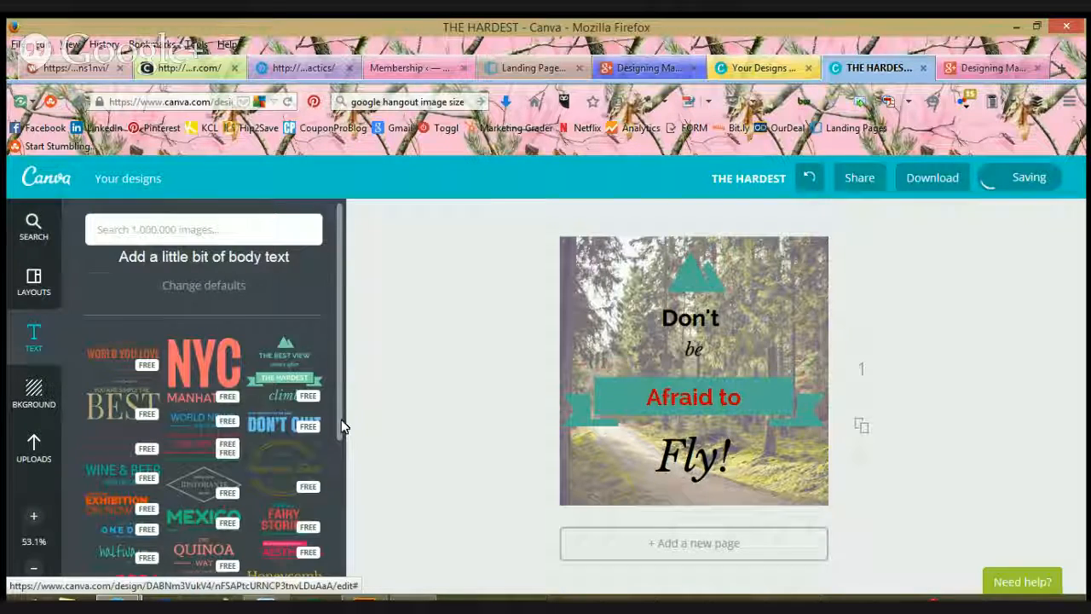
pyautogui.scroll(-1, 341, 426)
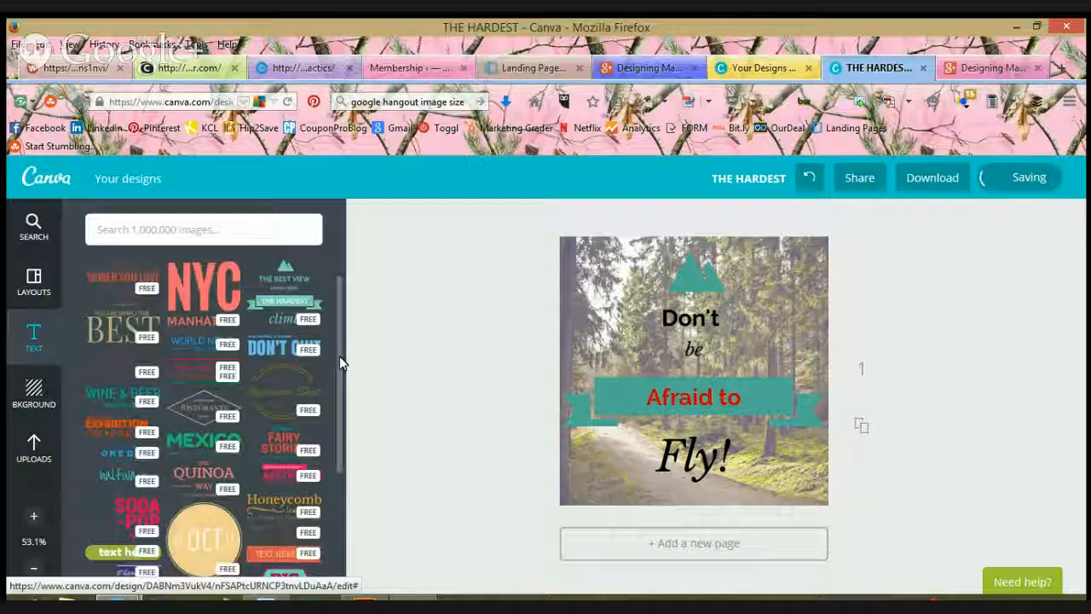
pyautogui.scroll(-3, 339, 379)
pyautogui.moveTo(338, 379); pyautogui.dragTo(343, 257)
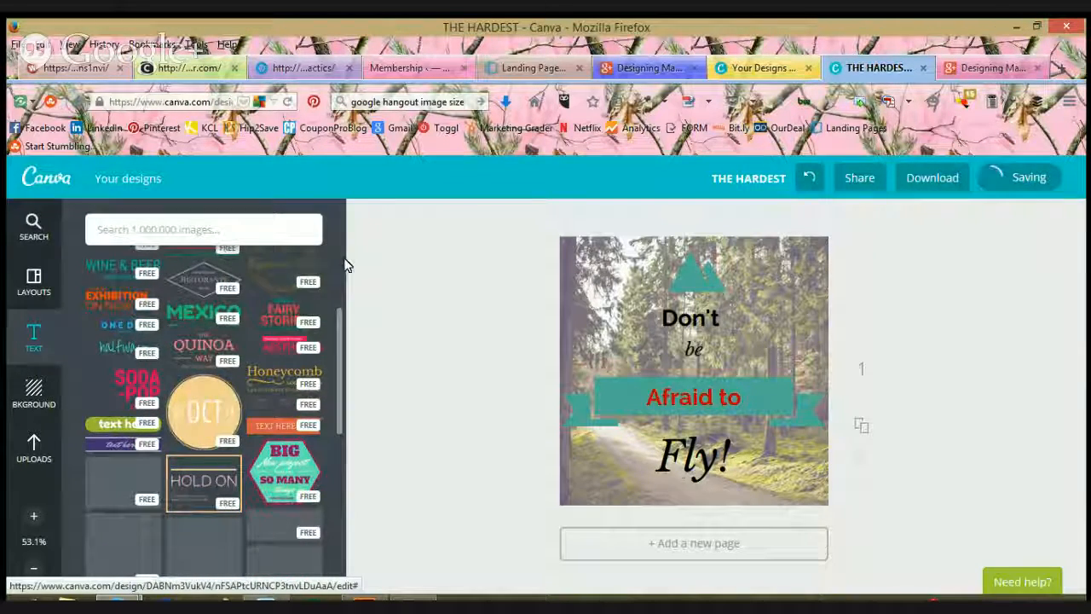